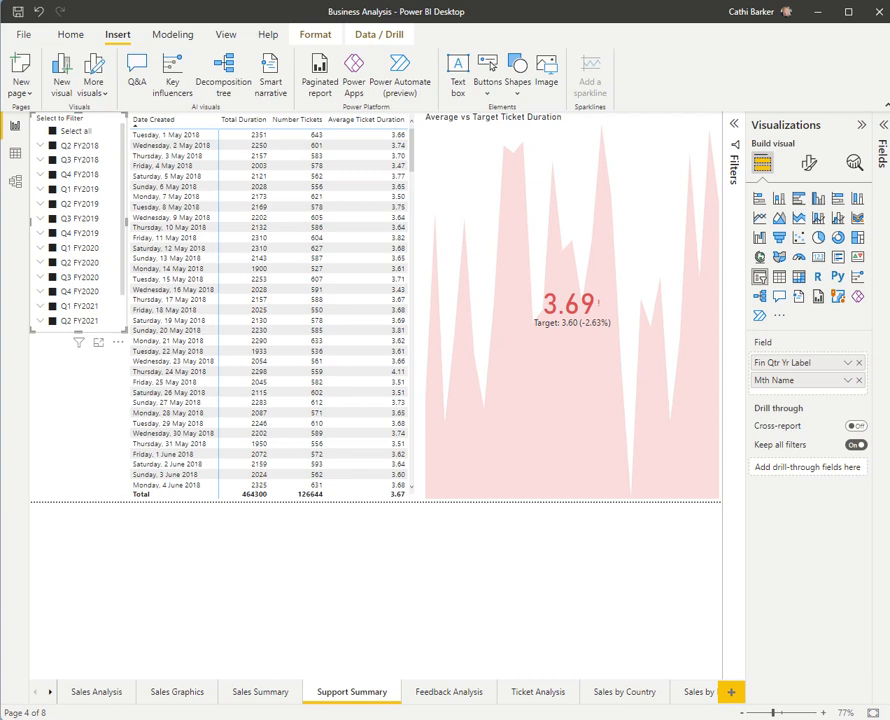
Step: Add a slicer in the empty space below the date slicer, using the Country-Region field from the Geography table
click(56, 410)
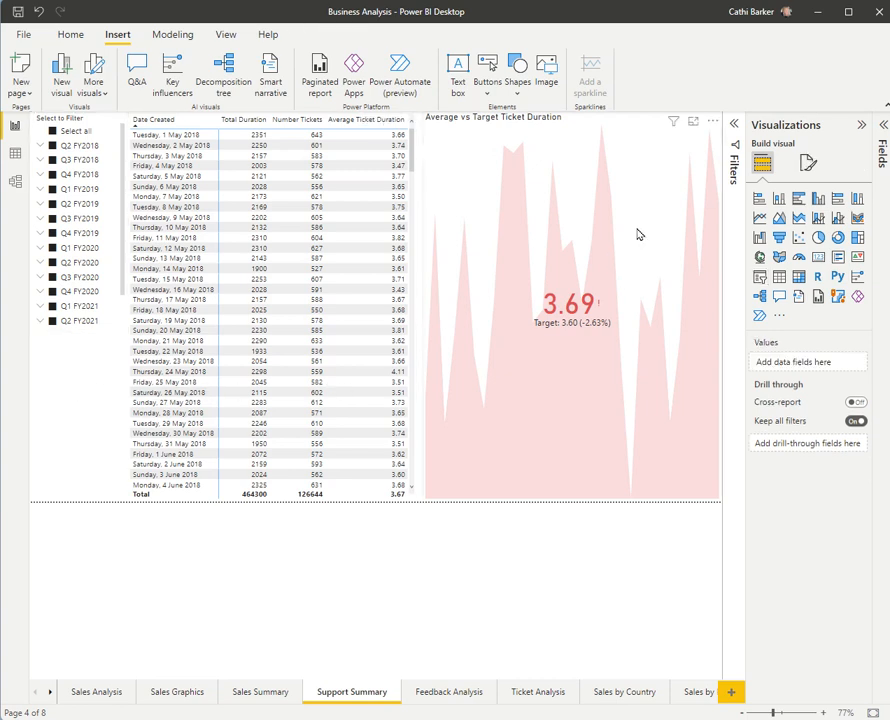
click(880, 145)
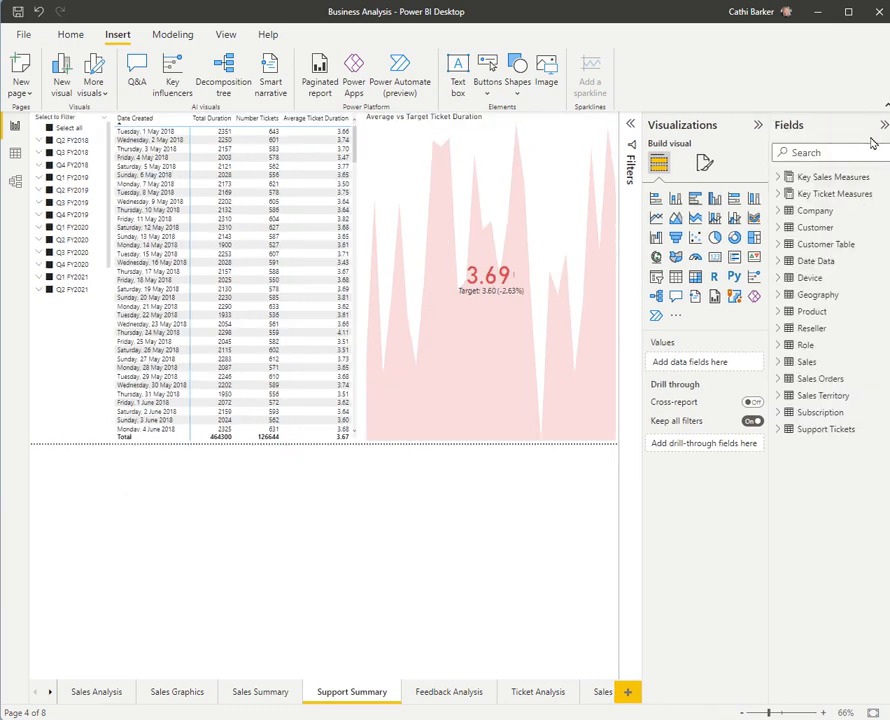
click(778, 294)
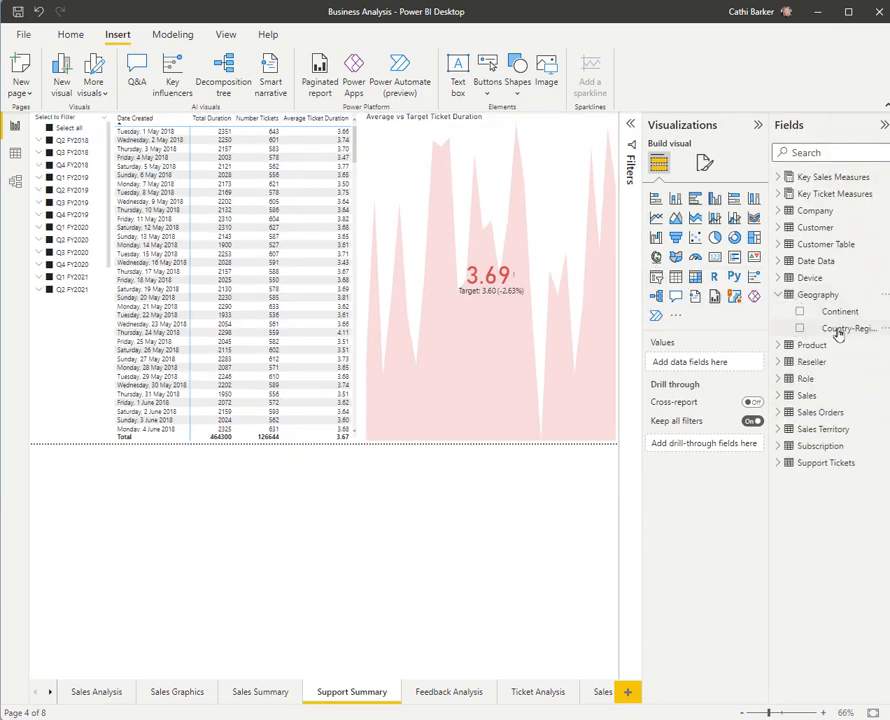
mouse_move(804, 331)
mouse_down()
mouse_move(606, 354)
mouse_move(823, 336)
mouse_move(790, 328)
mouse_up()
click(656, 278)
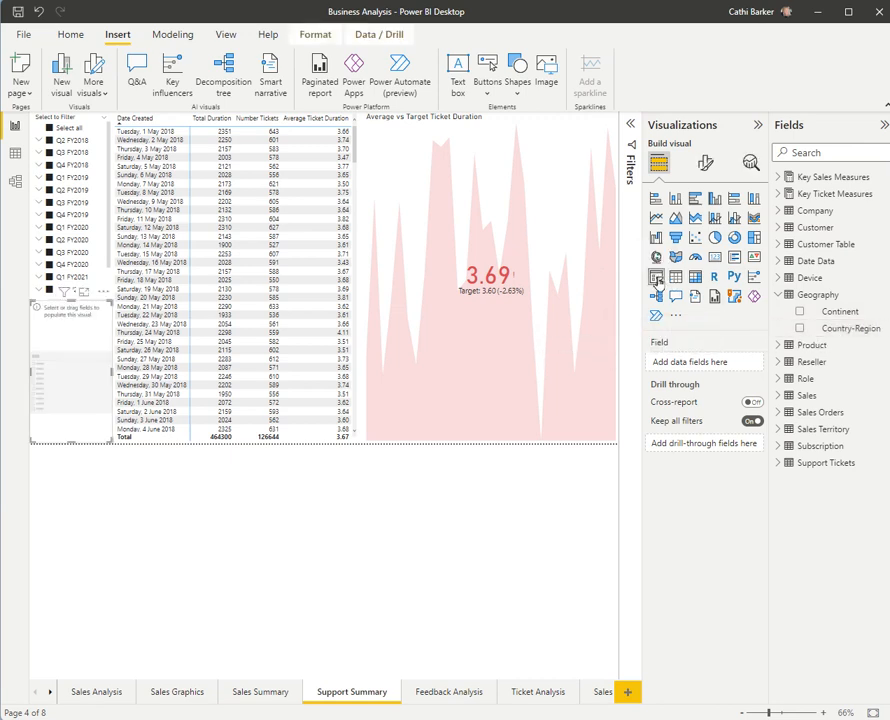
click(840, 330)
drag(830, 330, 67, 380)
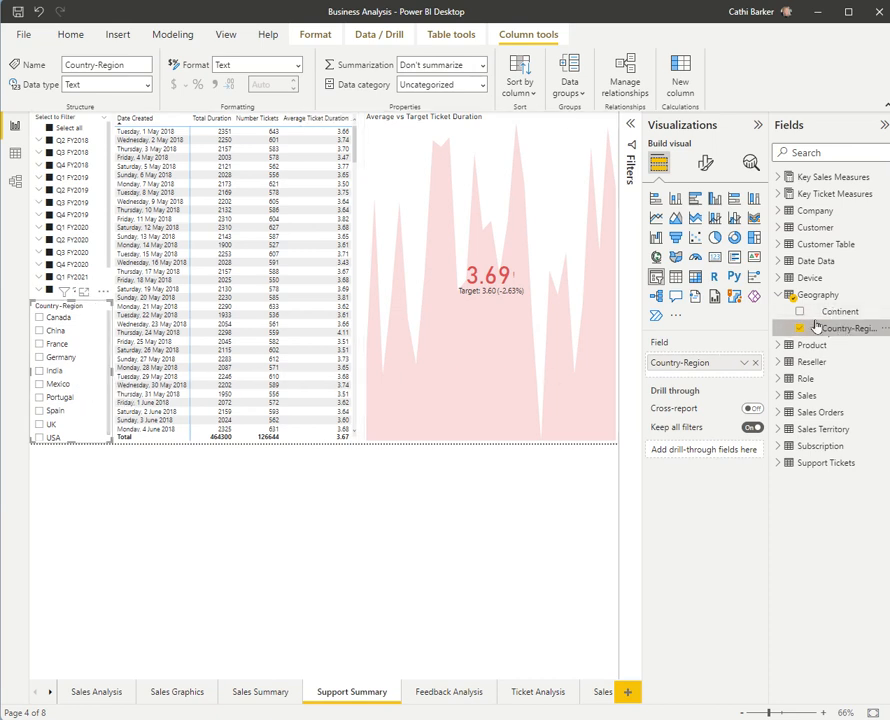
Step: Collapse the field list and visual-building settings, and display the selection list of the page's objects
click(779, 296)
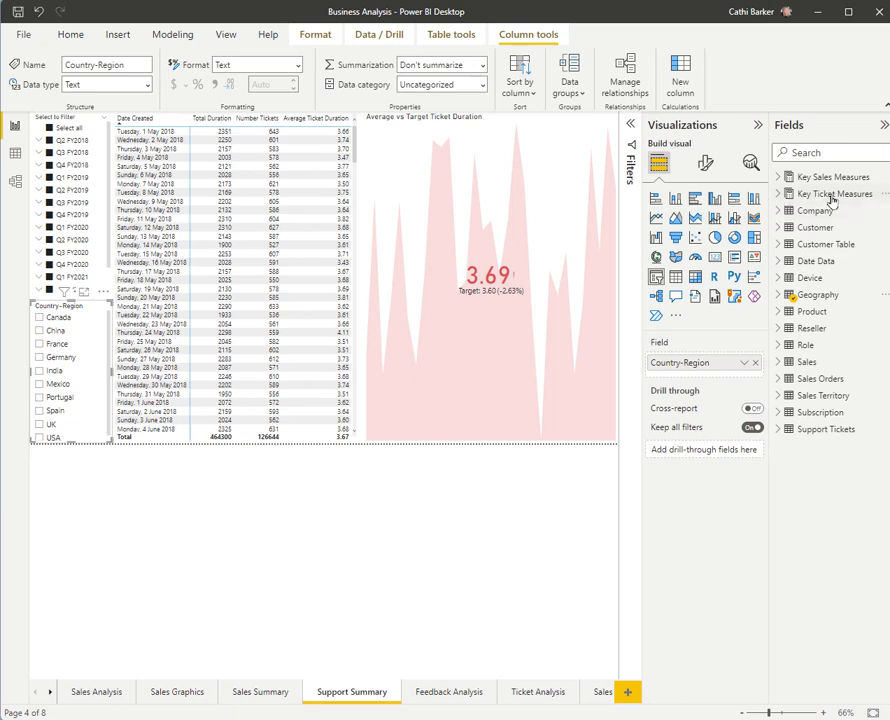
click(883, 127)
click(857, 125)
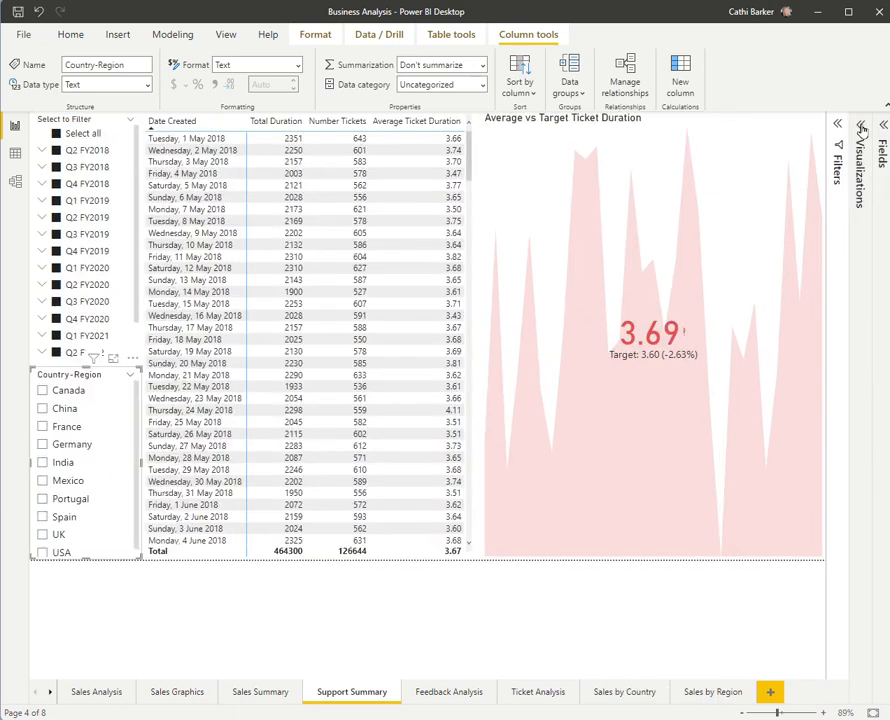
click(225, 35)
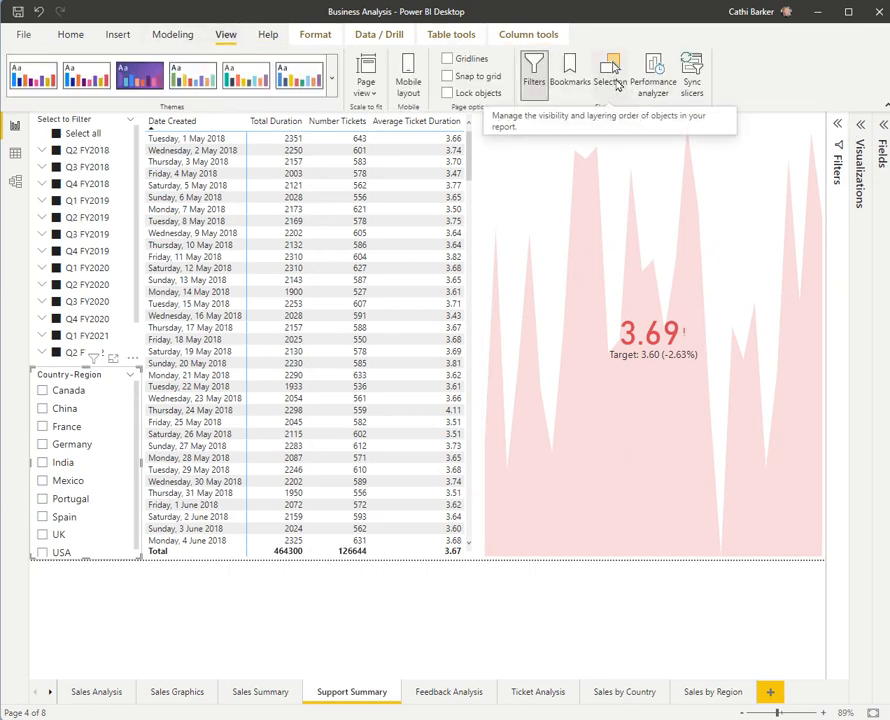
click(610, 80)
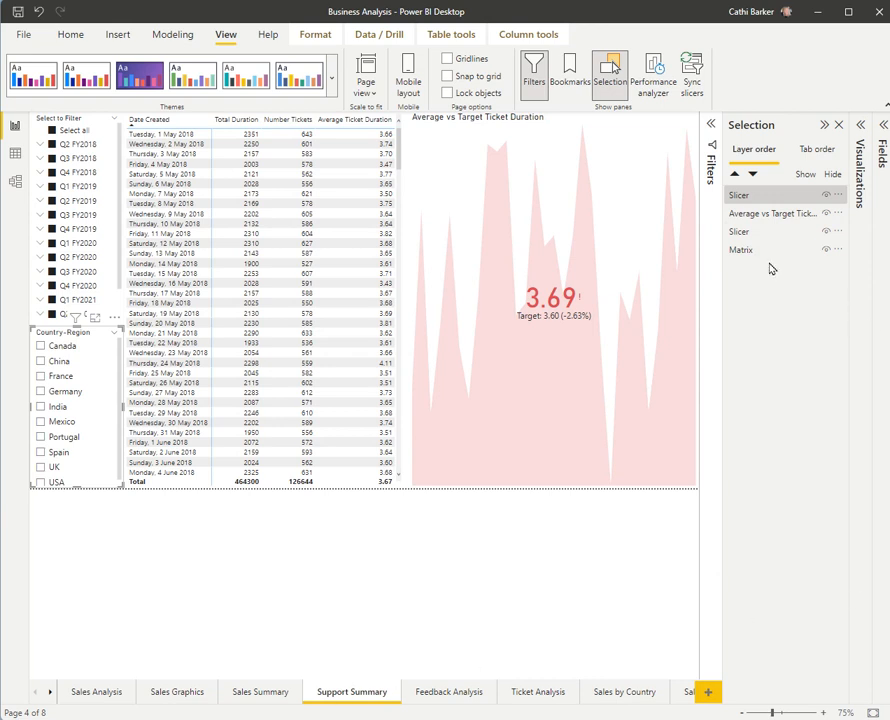
Step: Clear Q2 FY2018 in the fiscal quarter slicer and rename that slicer as Date Slicer in the layer order
click(114, 176)
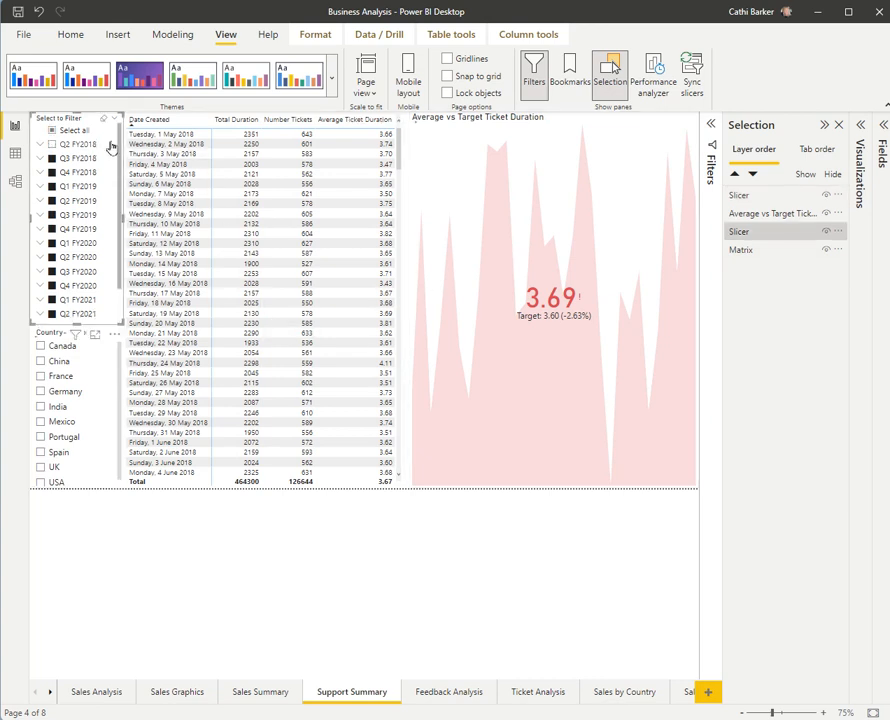
click(838, 232)
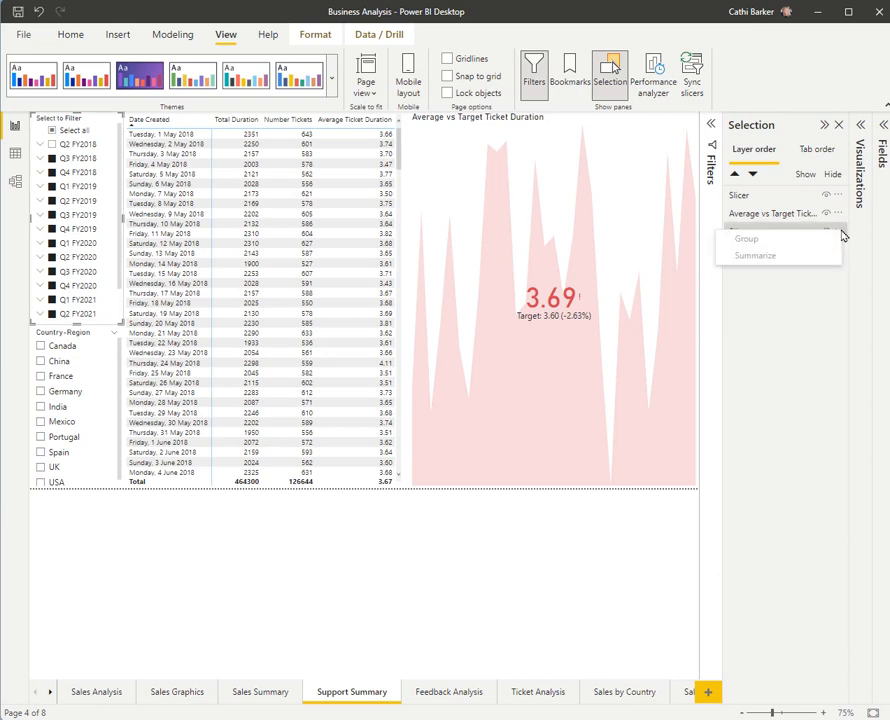
click(775, 230)
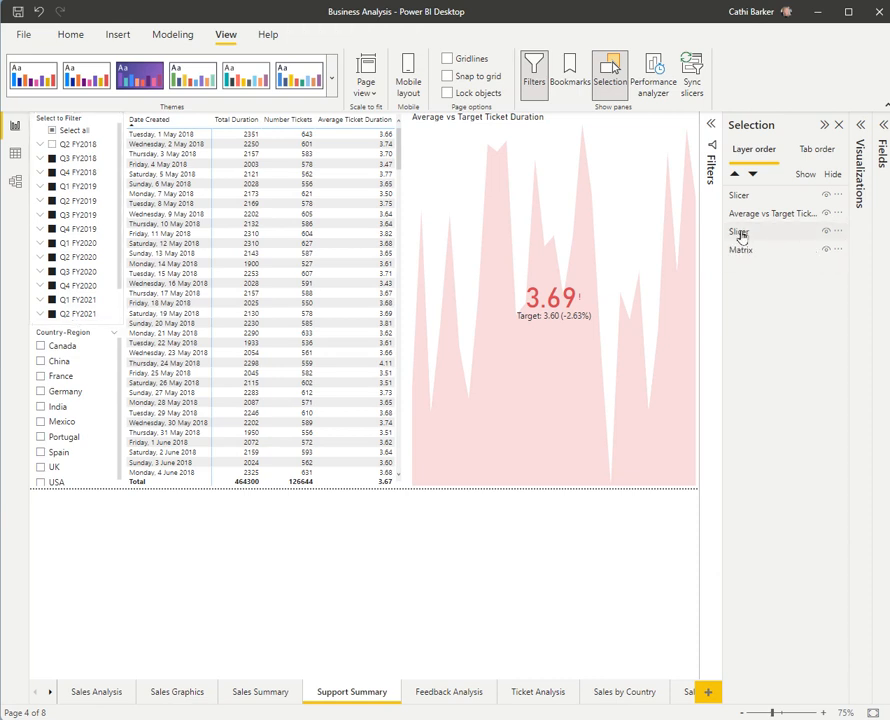
double_click(741, 231)
key(Home)
text(Date)
key(Return)
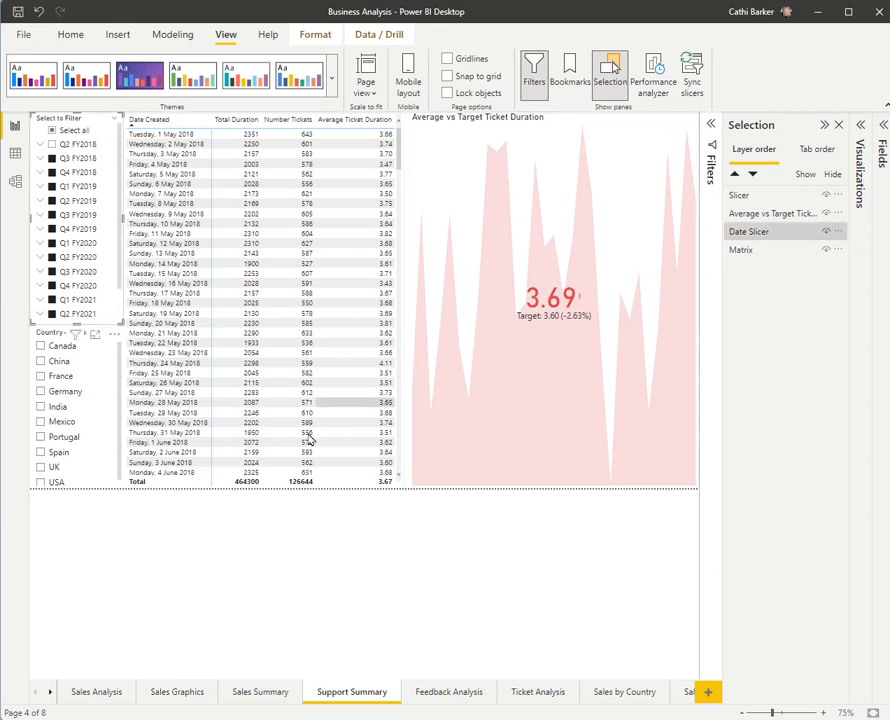
Step: Select Germany in the Country-Region slicer and rename that slicer as Country Slicer in the layer order
click(111, 395)
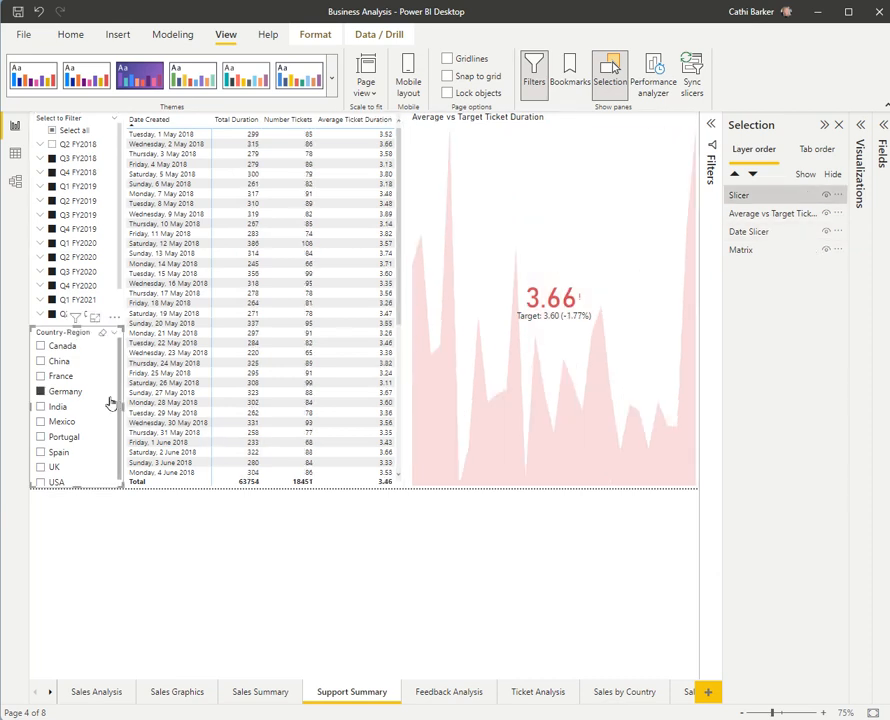
double_click(752, 196)
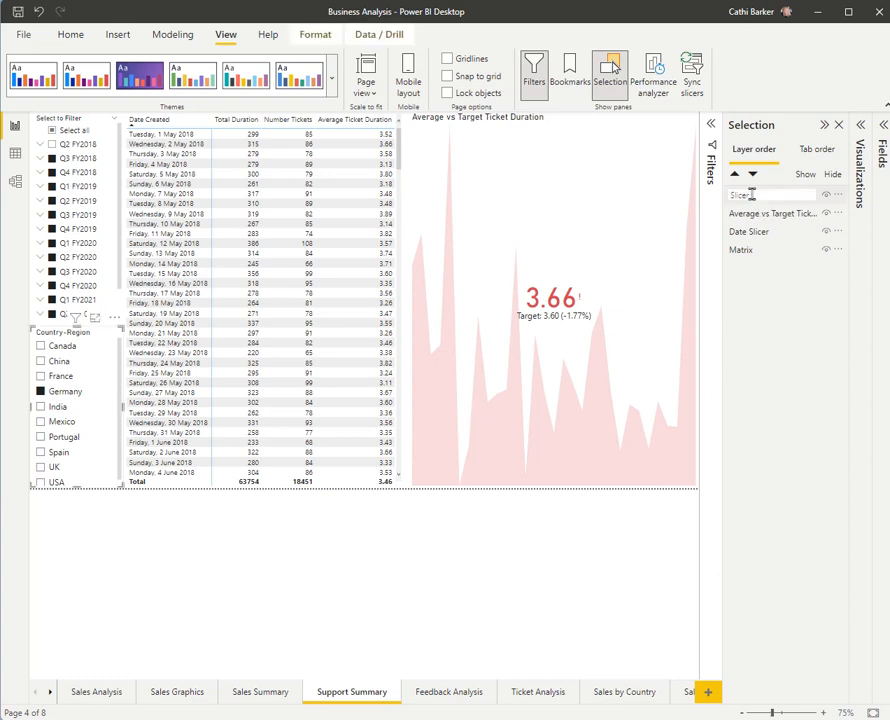
text(Country Slicer)
key(Return)
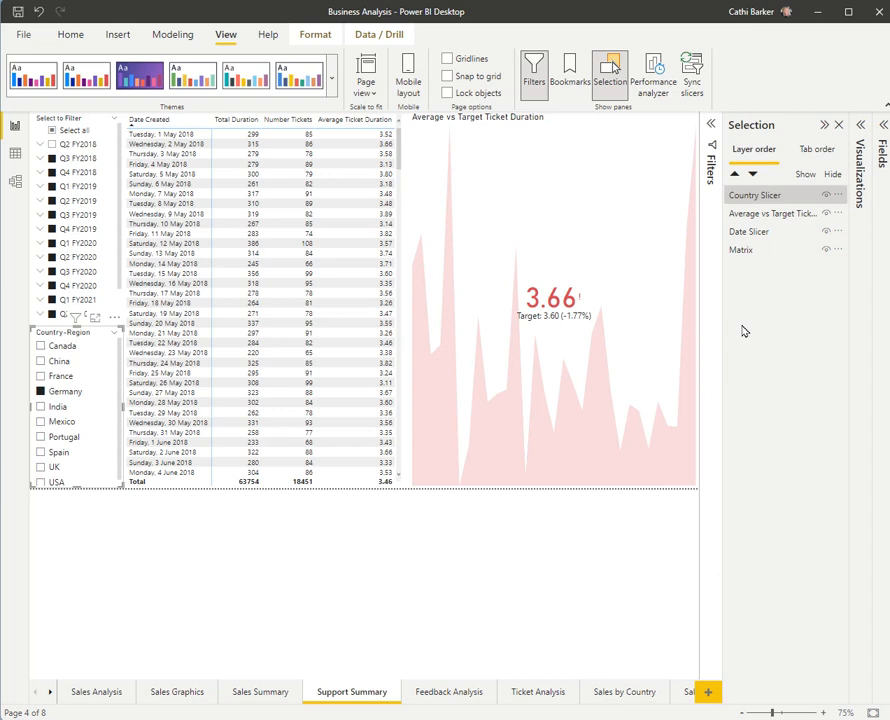
Step: Rename the Average vs Target Ticket Duration visual as KPI and check which visuals the other layer names belong to
click(750, 252)
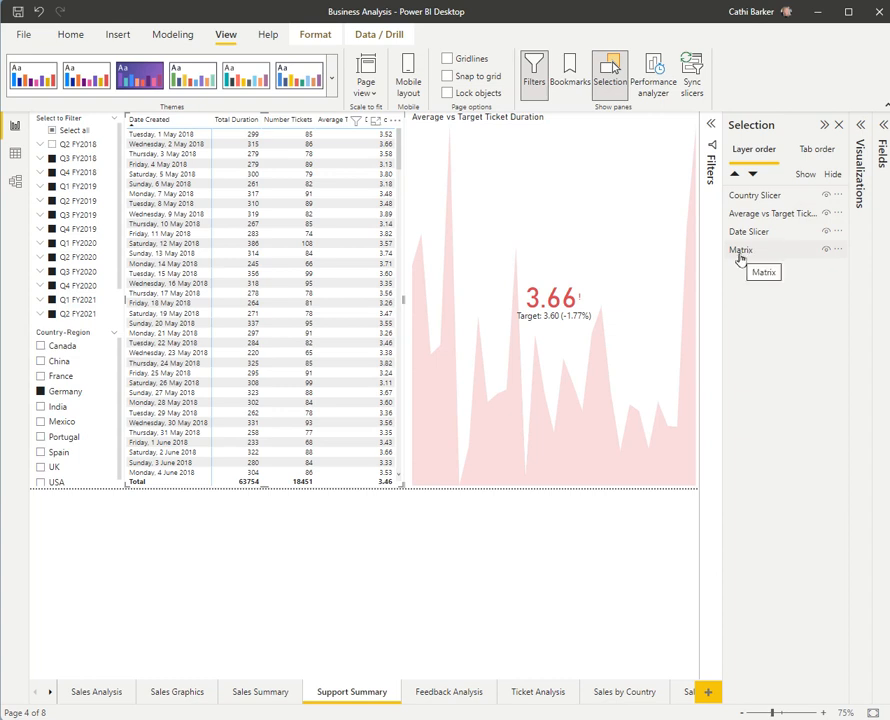
click(750, 219)
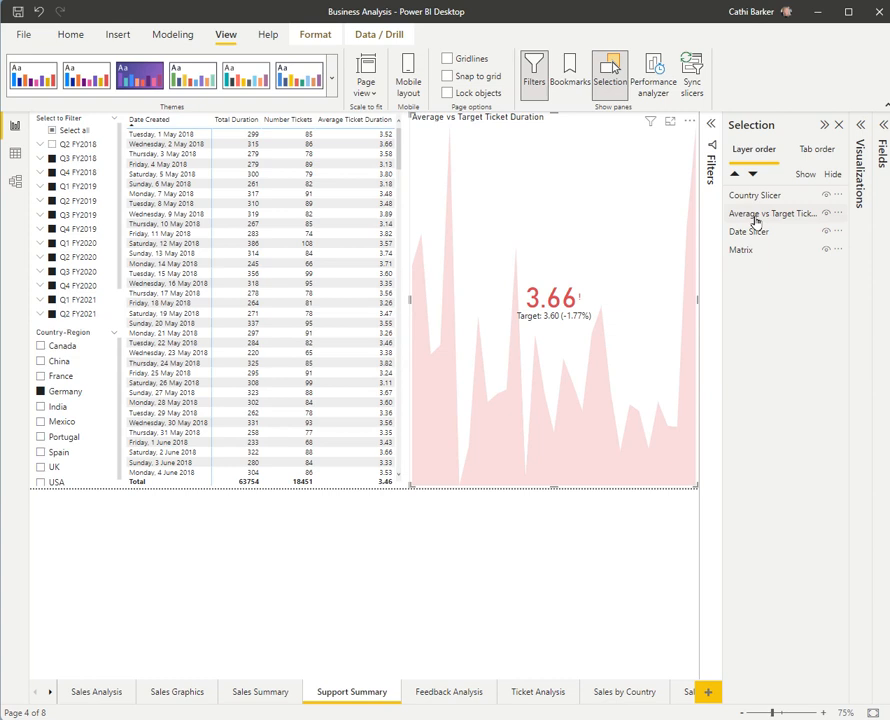
double_click(757, 214)
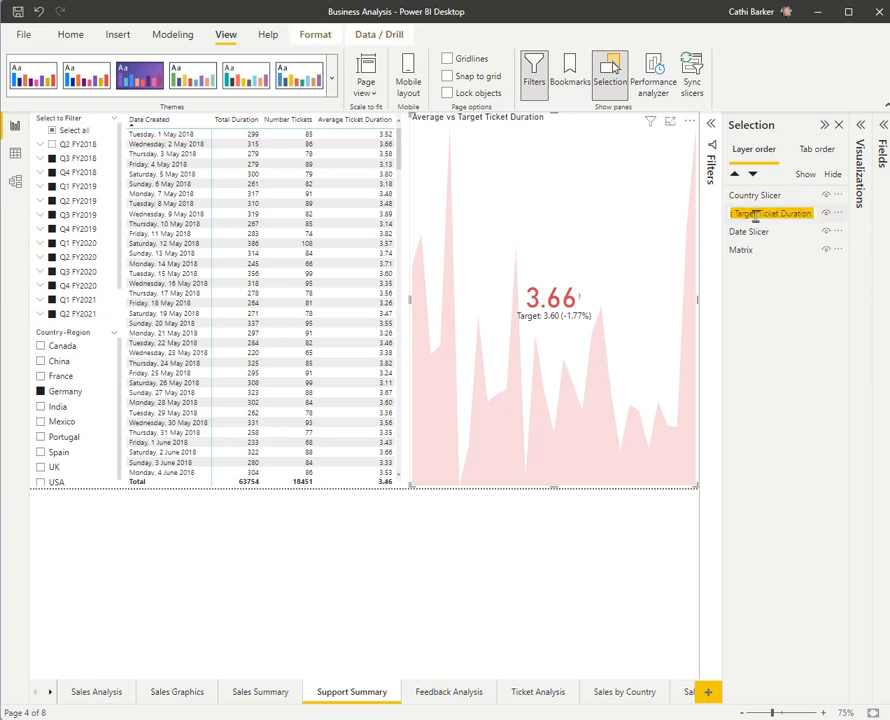
text(KPI)
key(Return)
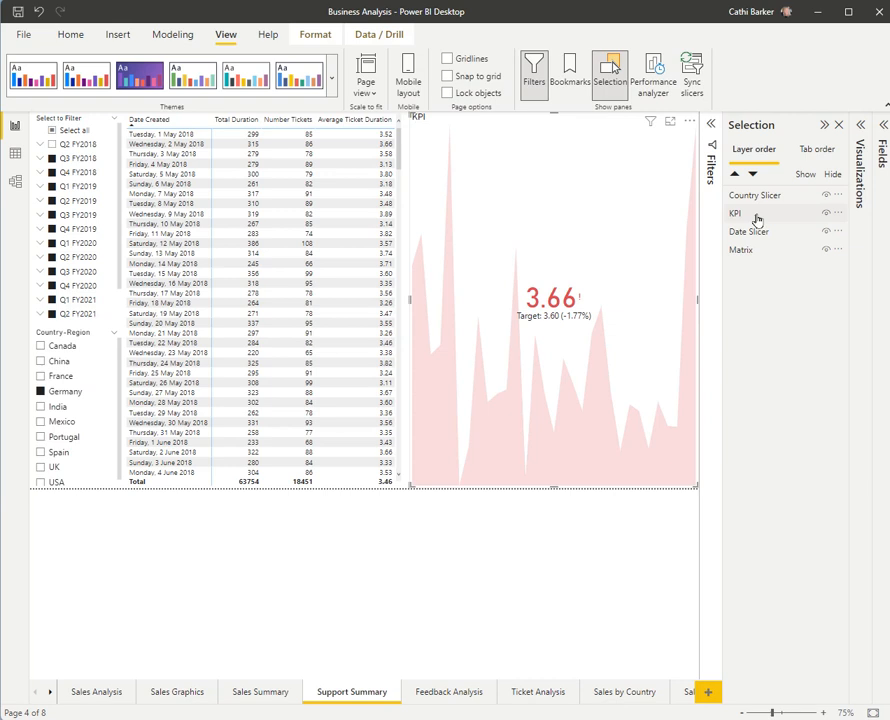
click(748, 253)
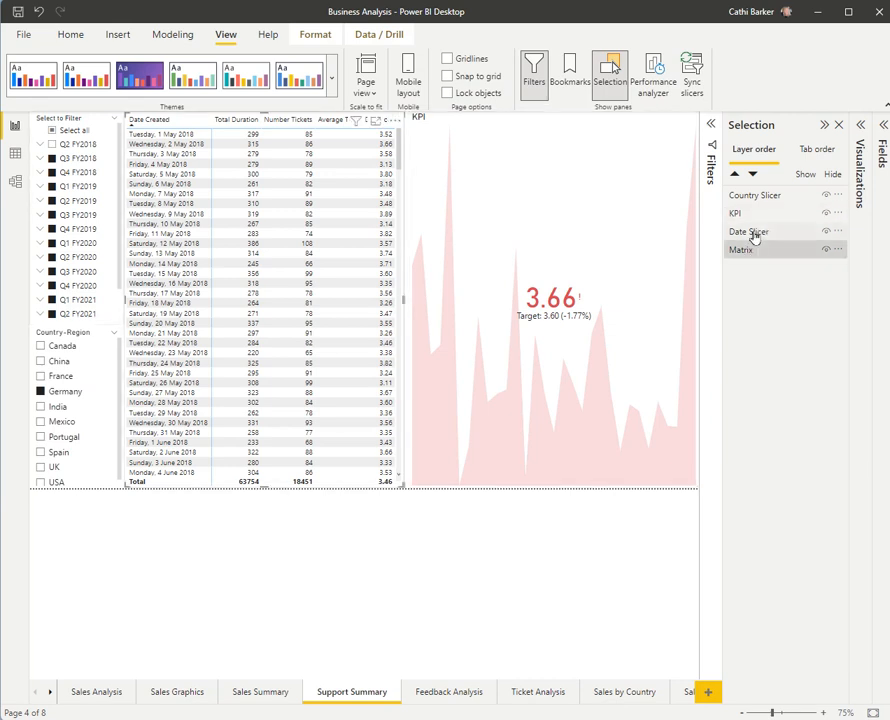
click(755, 232)
click(757, 198)
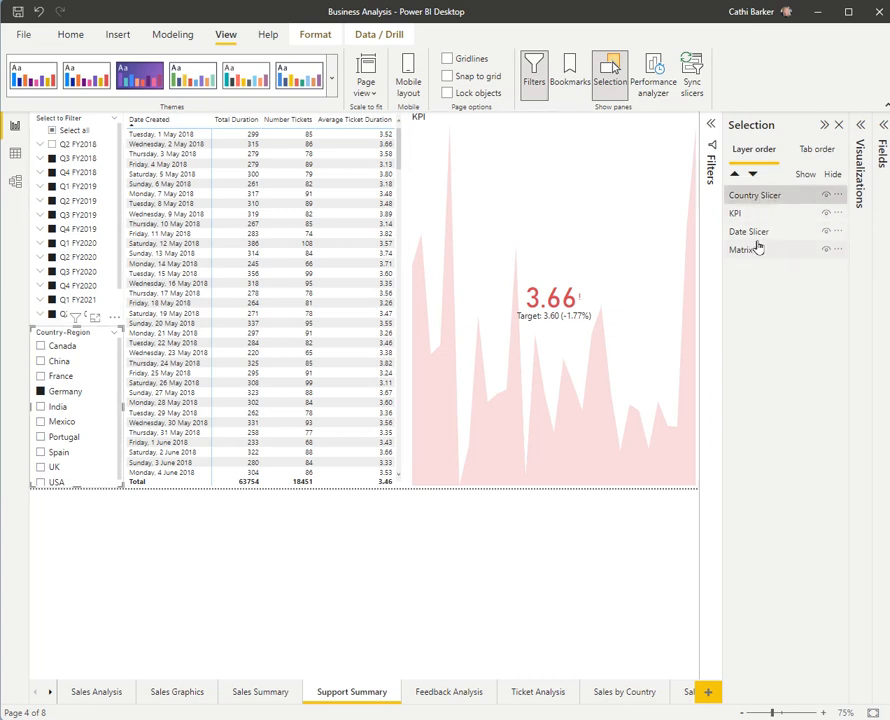
click(824, 126)
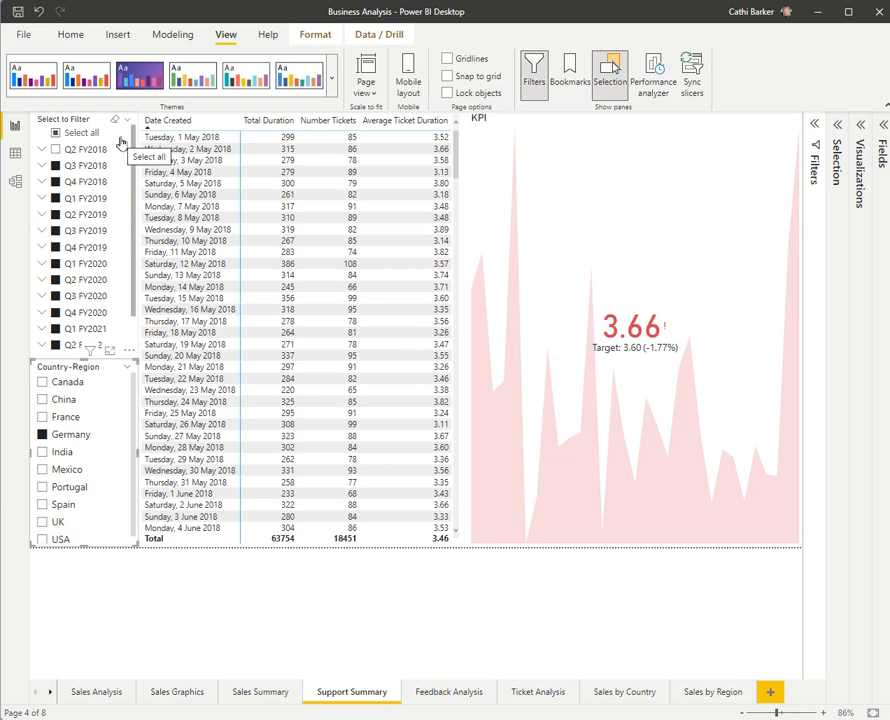
Step: Insert a rectangle shape on the page and set its fill color to light gray
click(118, 34)
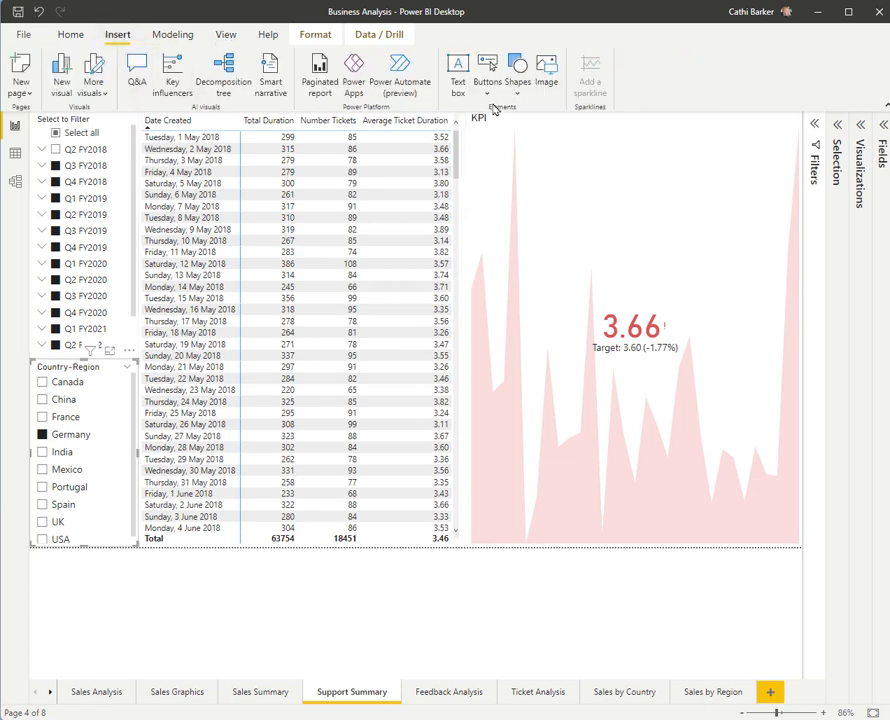
click(521, 88)
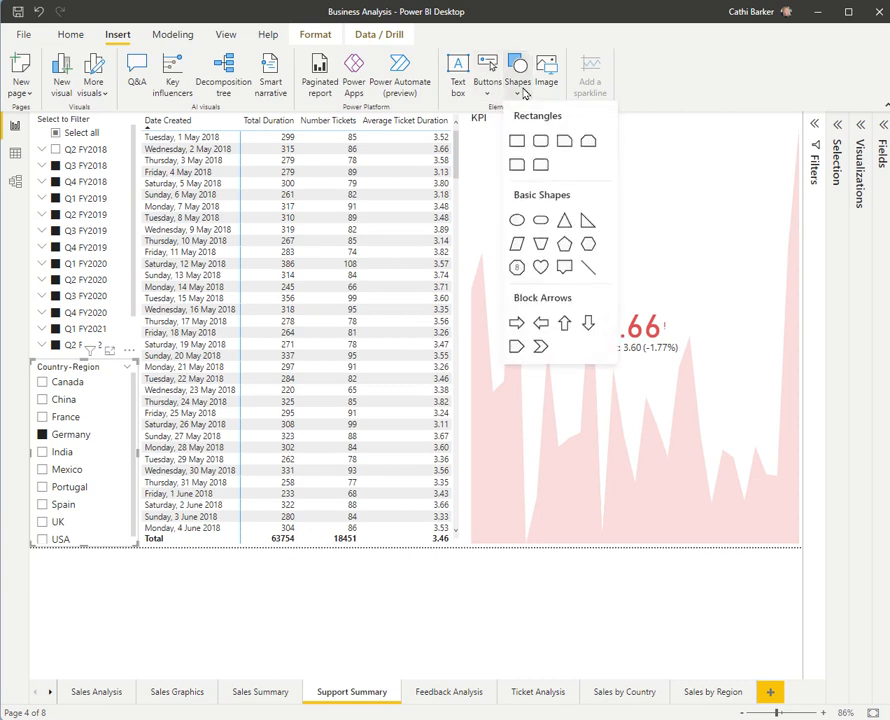
click(517, 142)
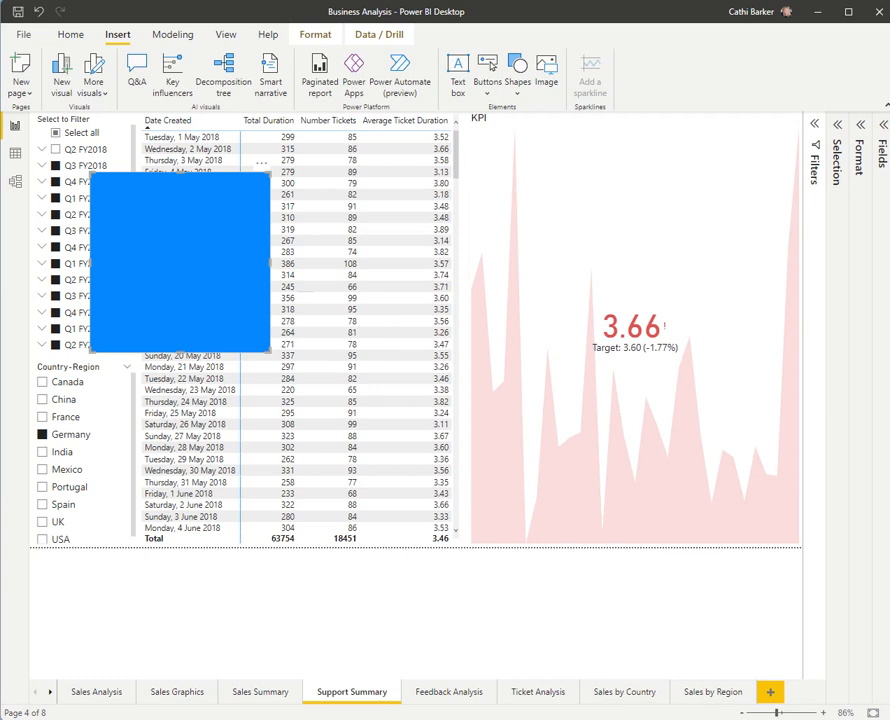
click(859, 125)
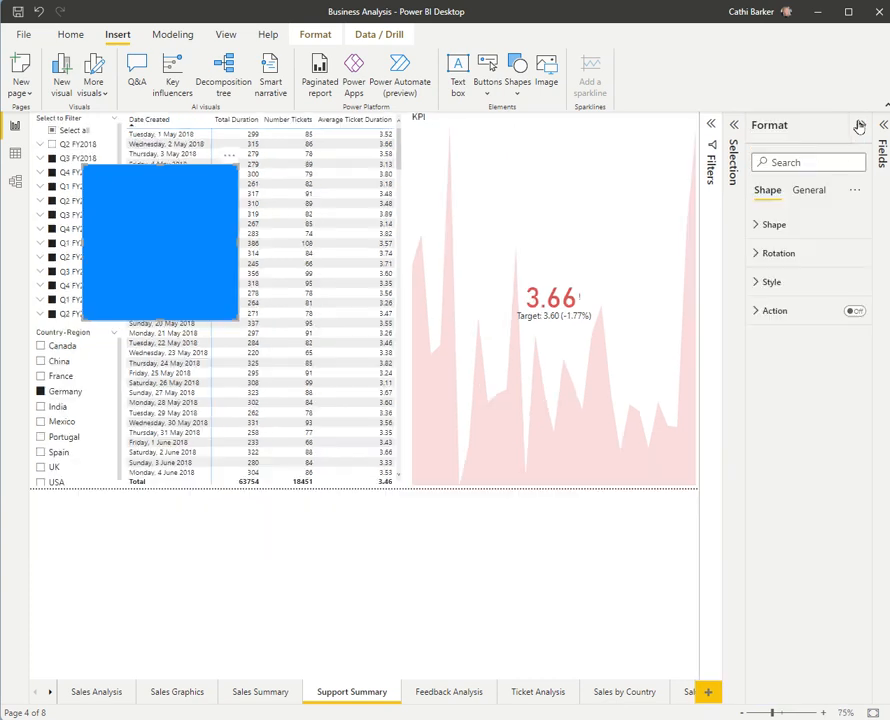
click(757, 285)
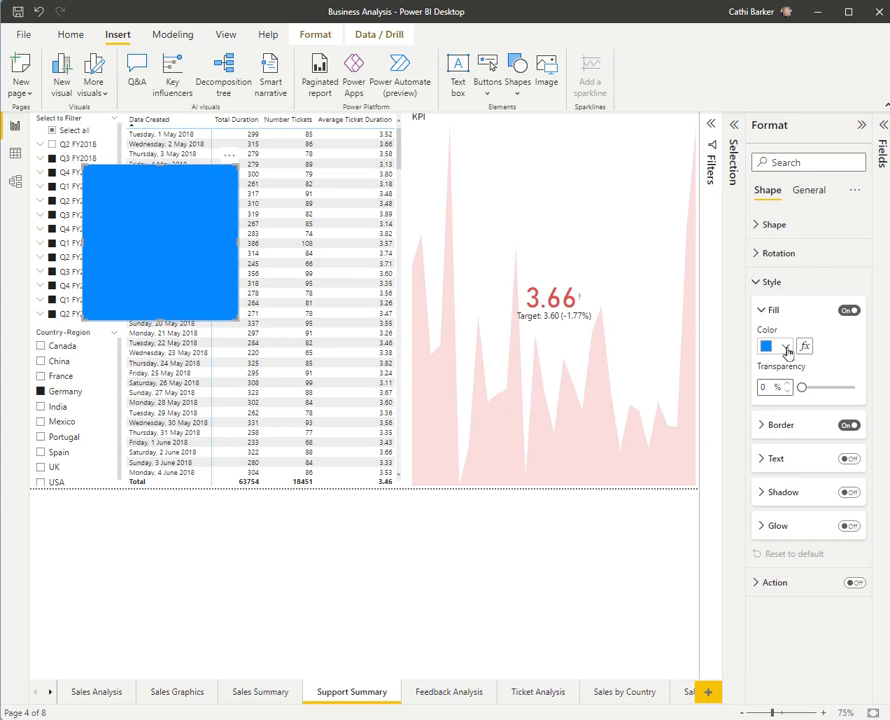
click(786, 348)
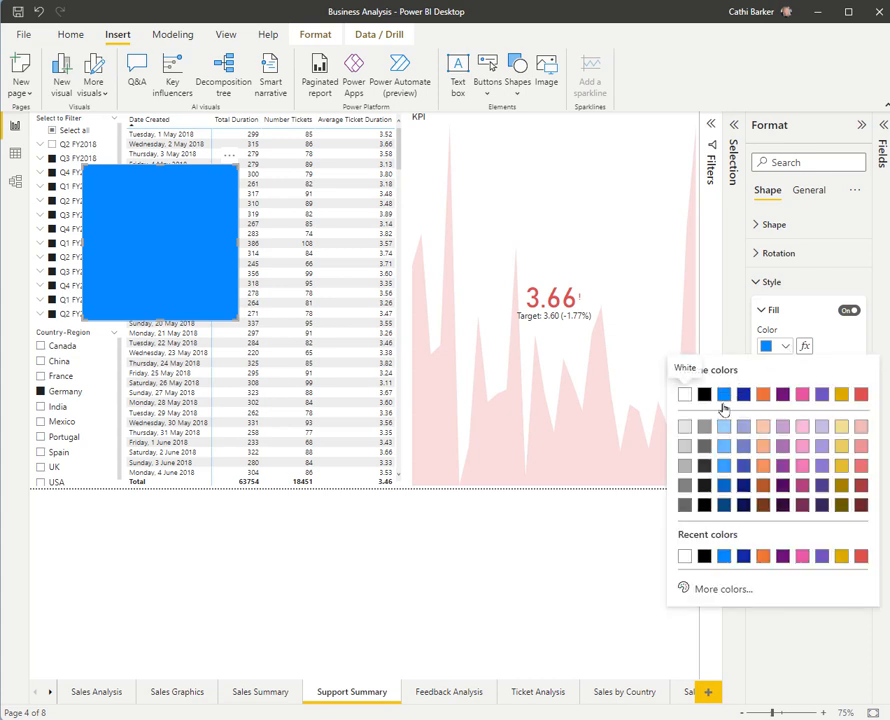
click(685, 428)
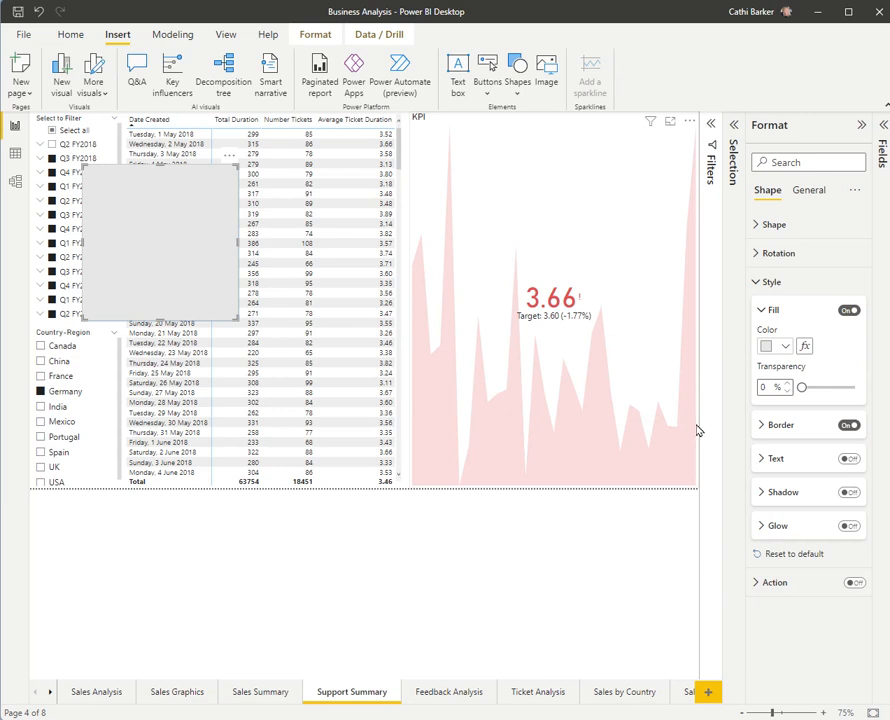
Step: Move Date Slicer up in the layer order so it sits directly below Shape and above Country Slicer
click(734, 125)
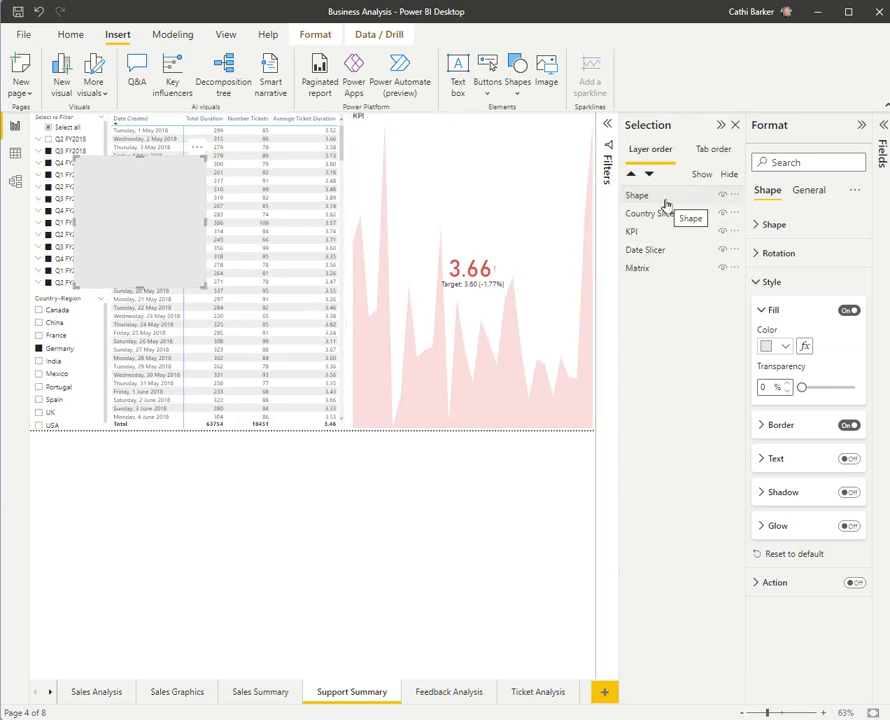
mouse_move(669, 201)
mouse_down()
mouse_move(674, 276)
mouse_move(676, 198)
mouse_move(660, 198)
mouse_up()
drag(648, 248, 648, 214)
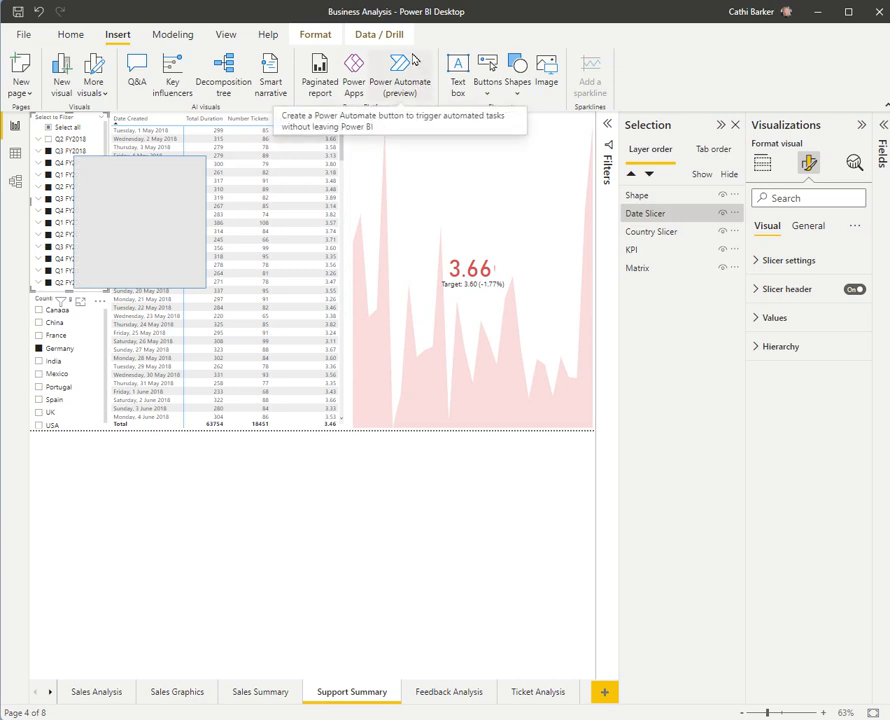
Step: Insert a left arrow button and place it over the upper-right corner of the date slicer
click(491, 93)
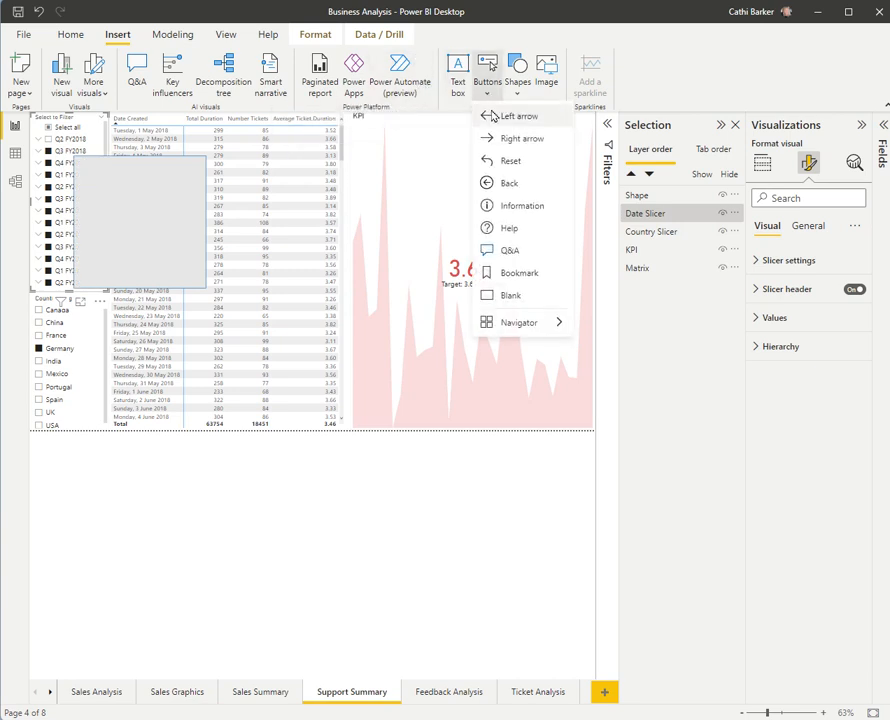
click(492, 117)
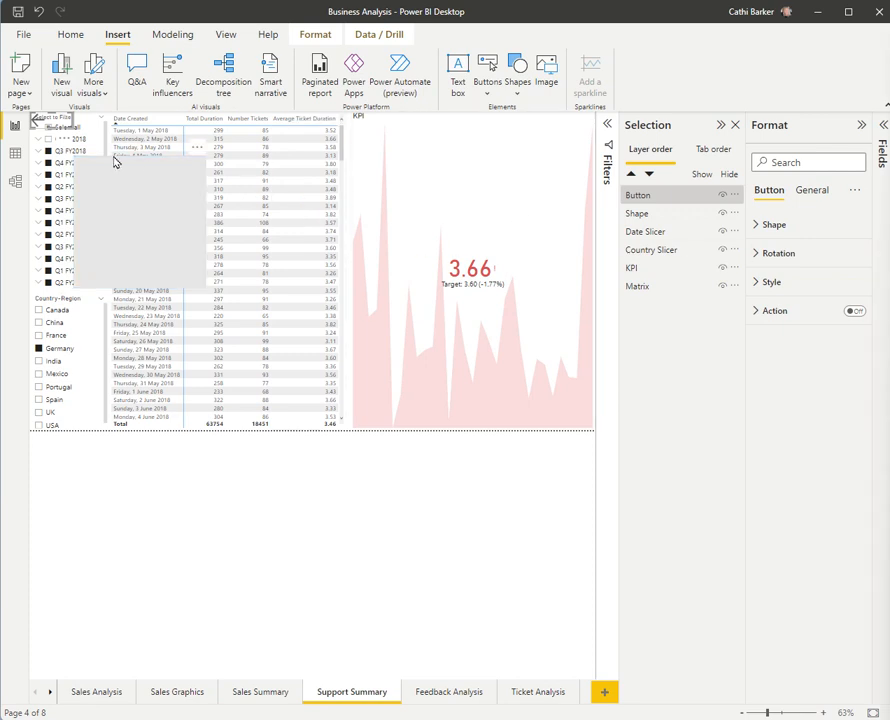
drag(62, 132, 117, 118)
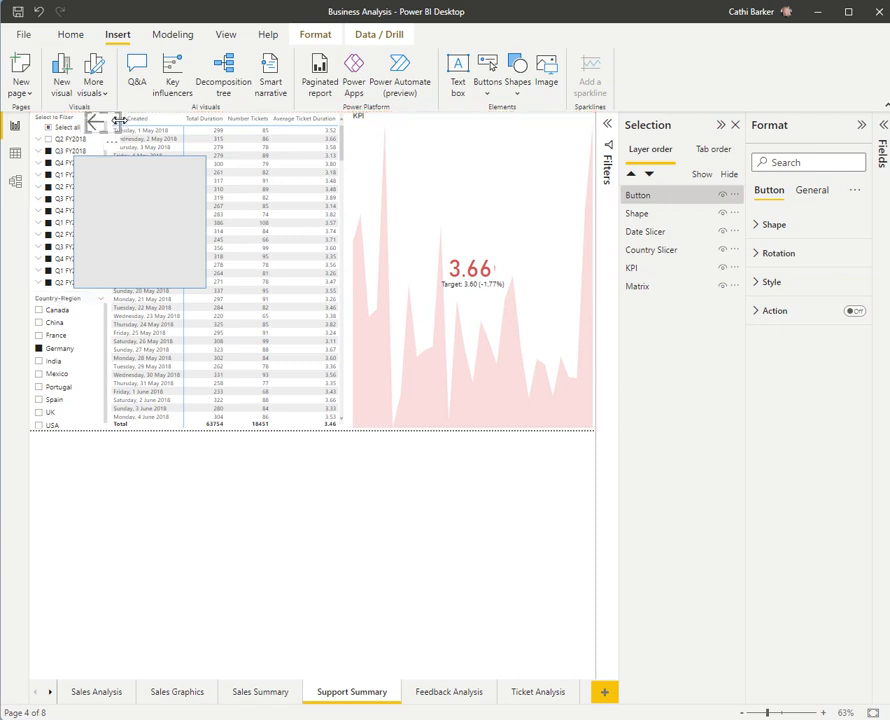
Step: Move the arrow button into the date slicer's upper-right corner and stretch the gray shape to cover the whole slicer column
drag(113, 120, 95, 123)
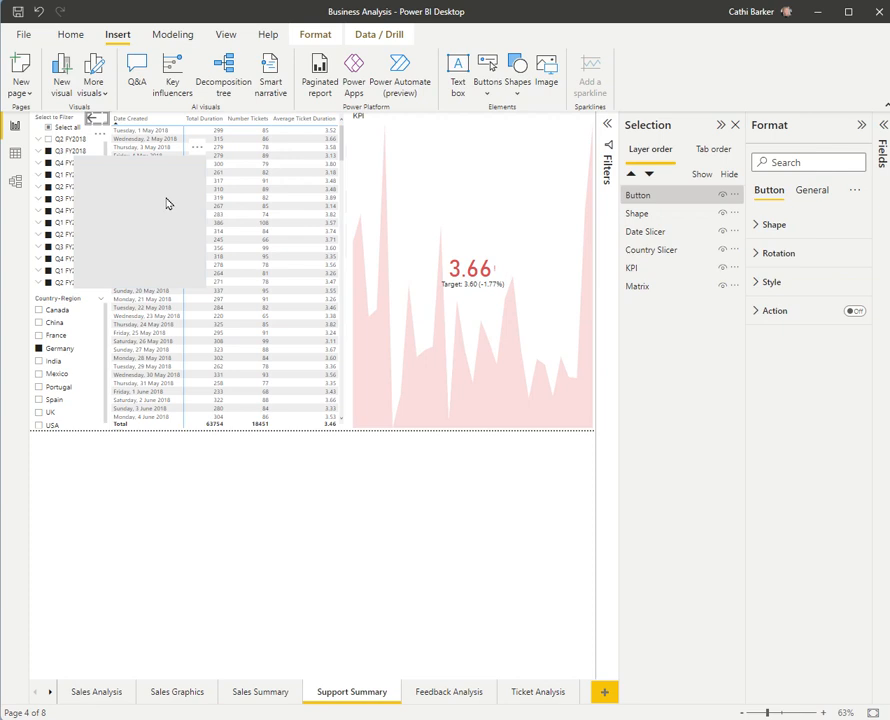
drag(153, 204, 117, 161)
drag(160, 243, 112, 431)
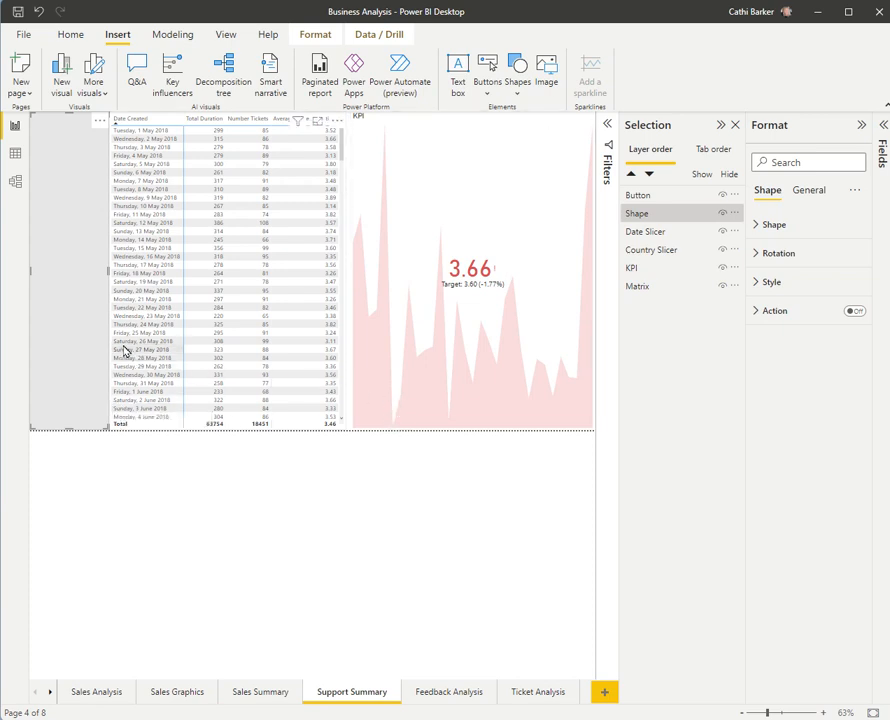
Step: Send the gray shape backward to the bottom of the layer order, below Matrix
click(651, 176)
click(651, 176)
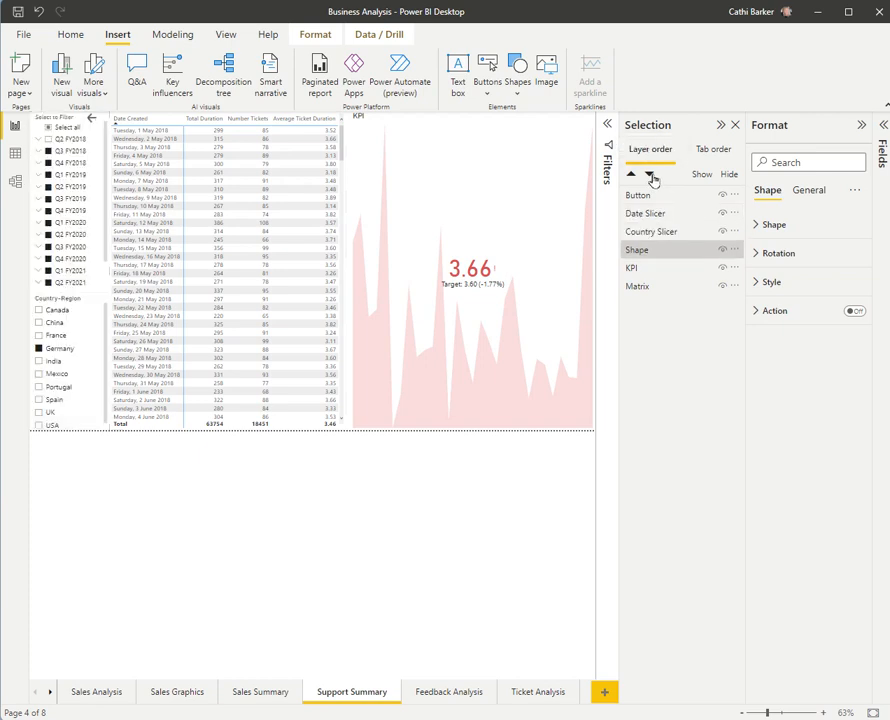
click(651, 176)
click(651, 176)
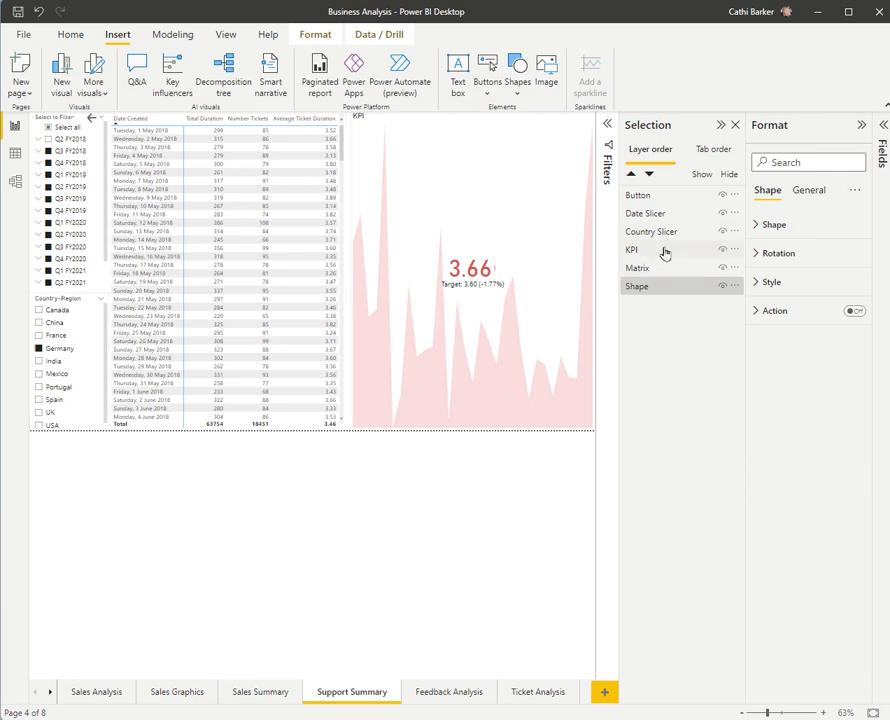
Step: Shrink Date Slicer slightly on all sides so a gray margin of the background shape shows around it
click(645, 214)
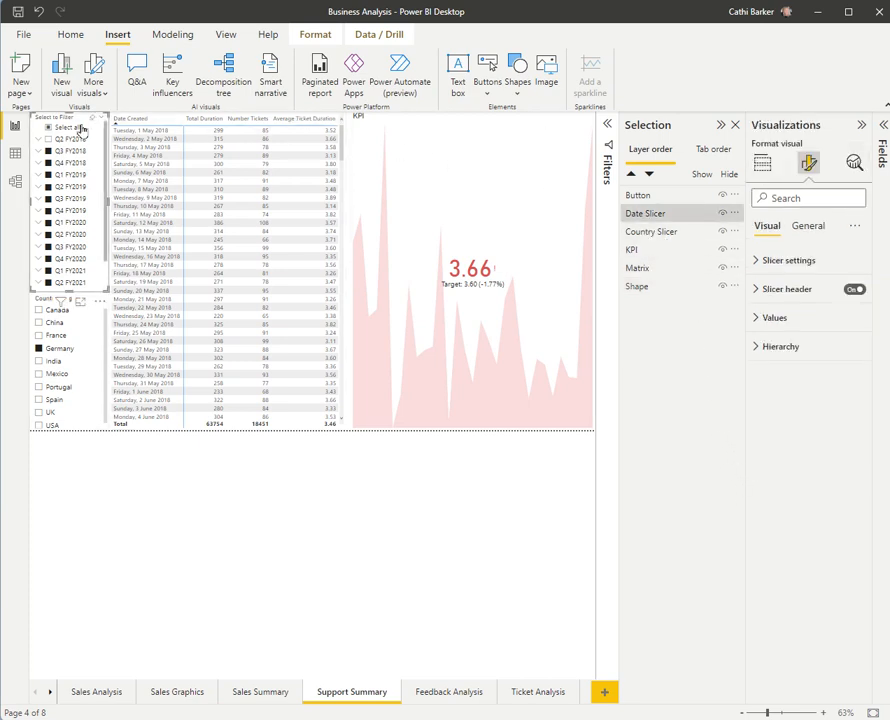
drag(44, 118, 40, 121)
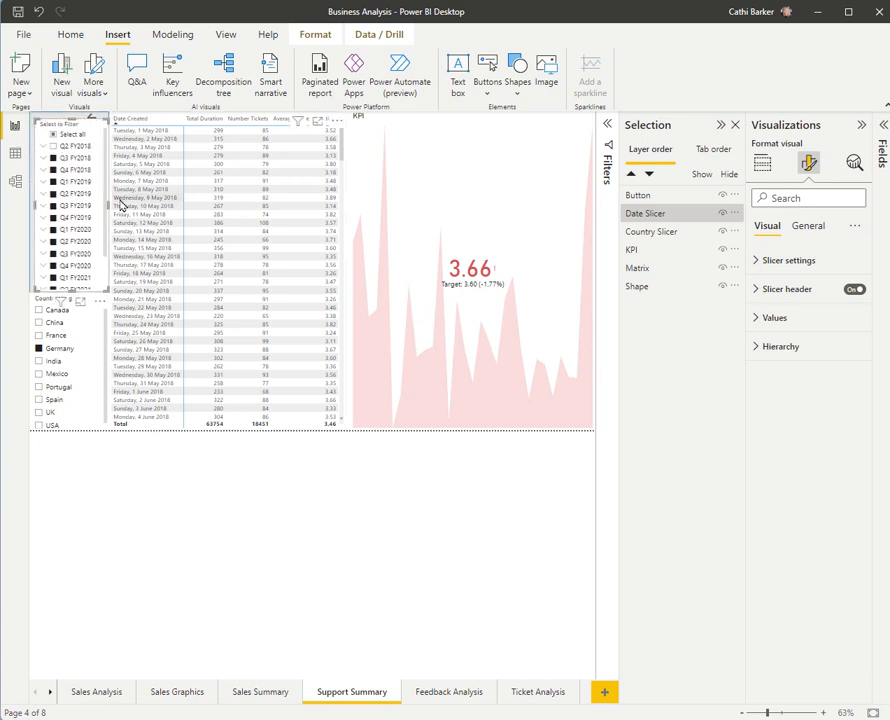
drag(108, 209, 103, 212)
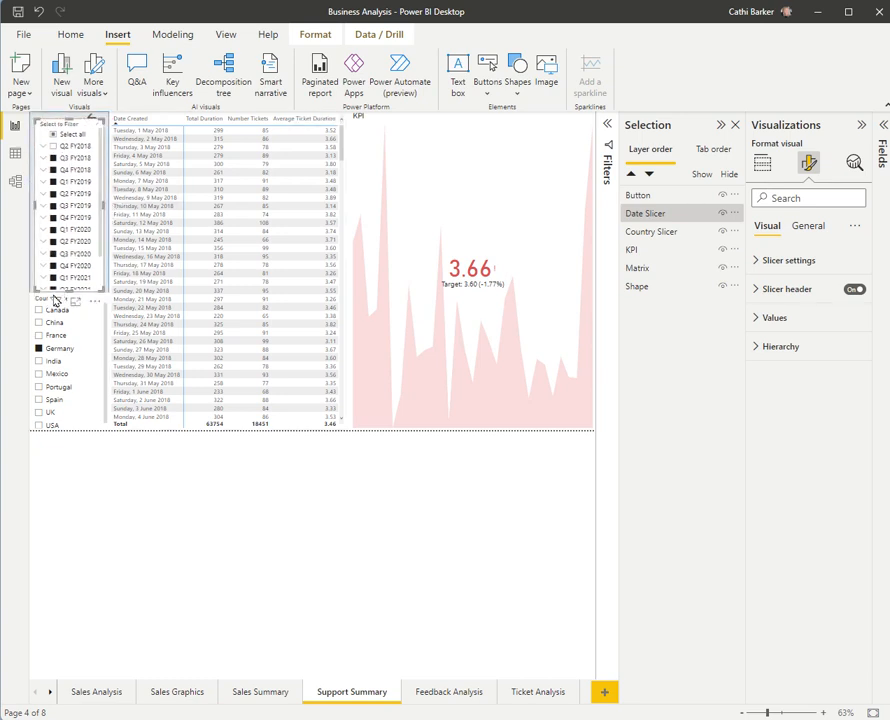
drag(70, 291, 72, 286)
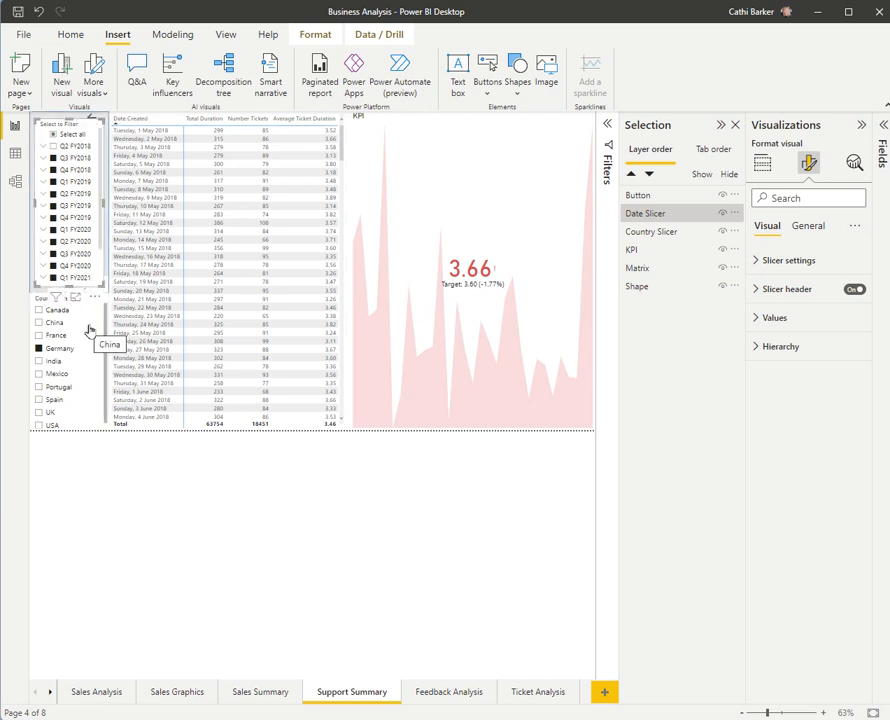
Step: Shrink Country Slicer at its sides and lower edge to match Date Slicer and leave a gray margin around it
click(672, 232)
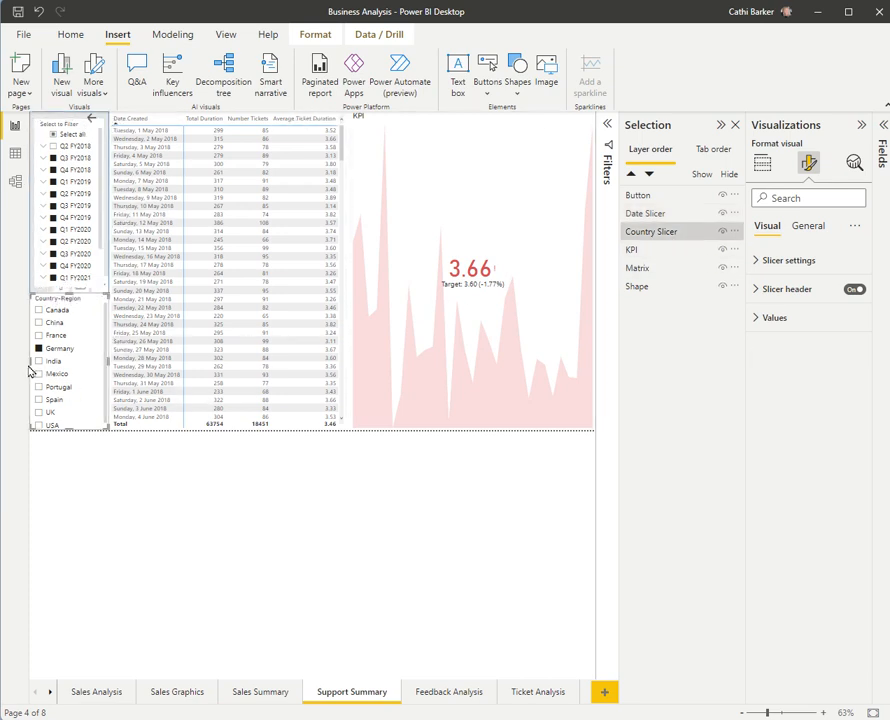
drag(31, 361, 37, 361)
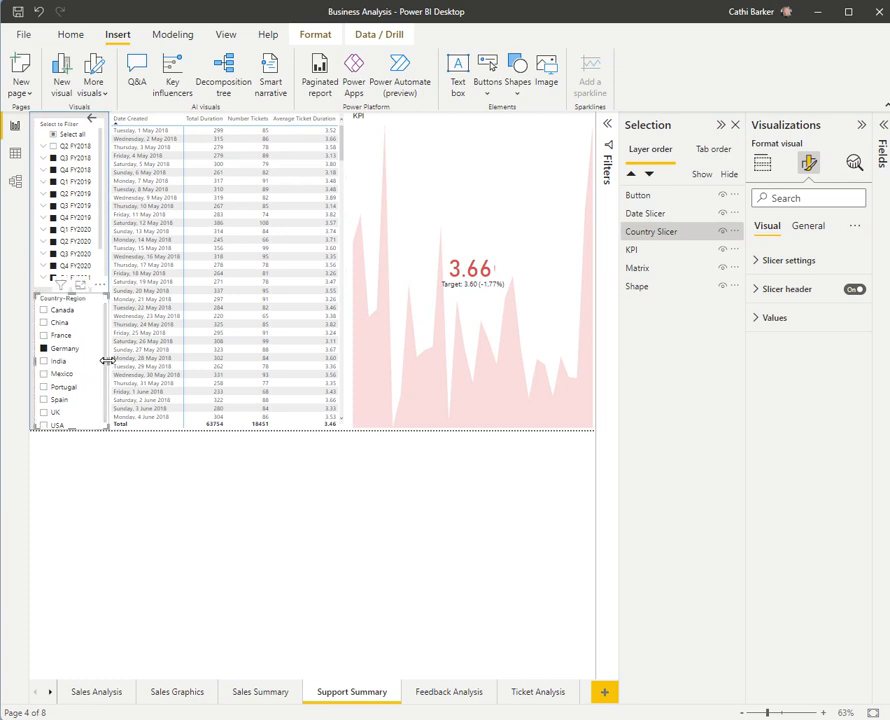
drag(105, 367, 98, 367)
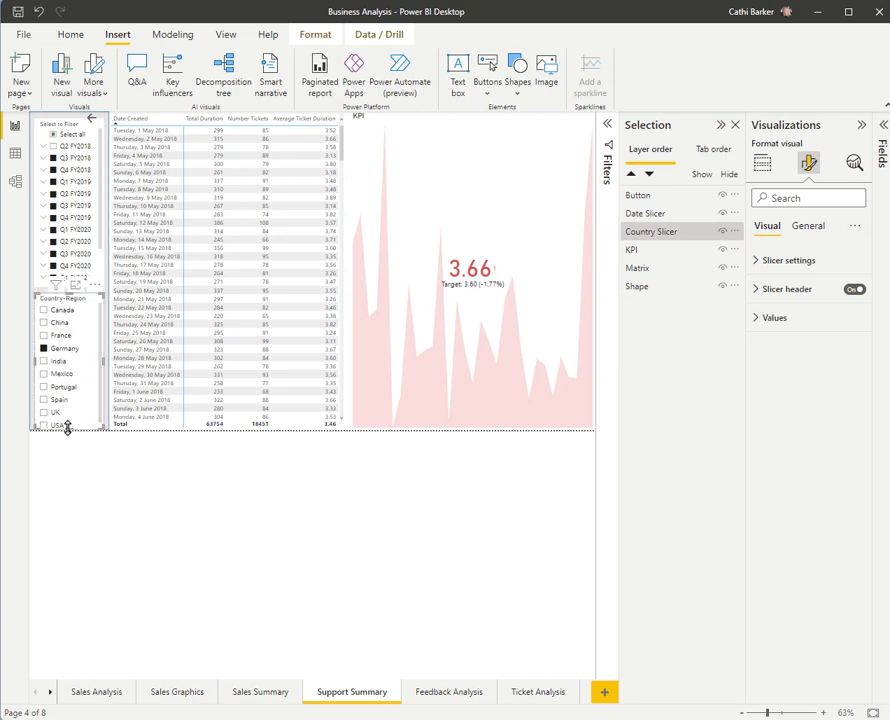
drag(75, 429, 71, 424)
Step: Fine-tune the gray shape's right edge and move the arrow button slightly down in line with the date slicer's header
click(650, 290)
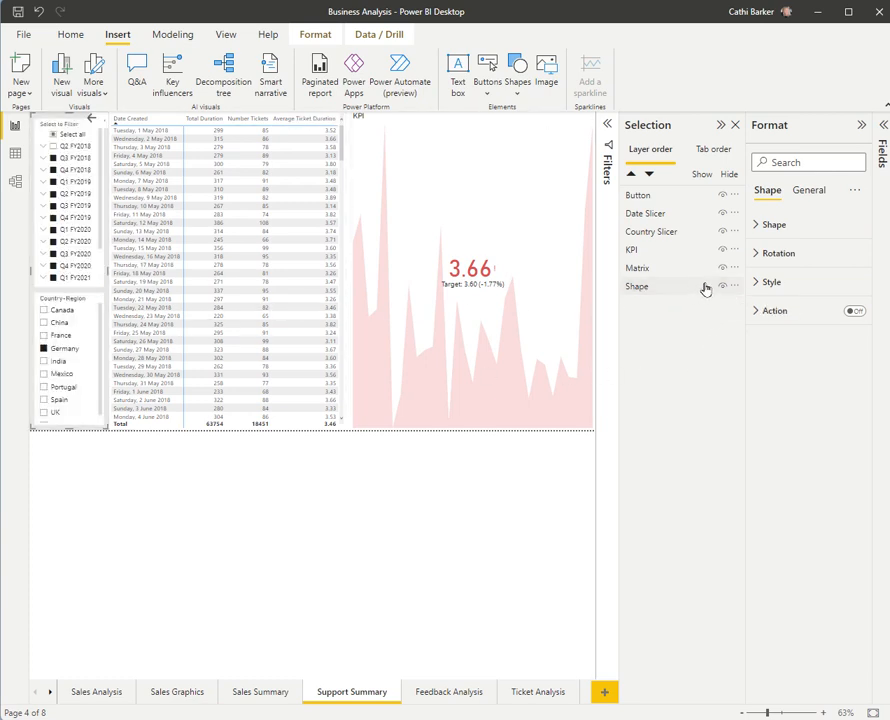
click(646, 288)
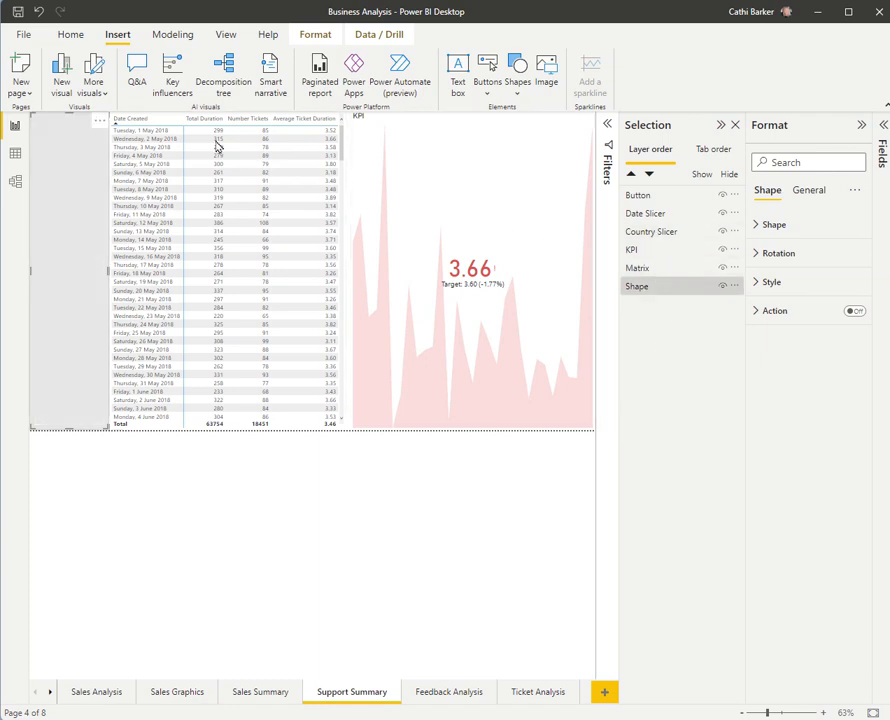
click(642, 198)
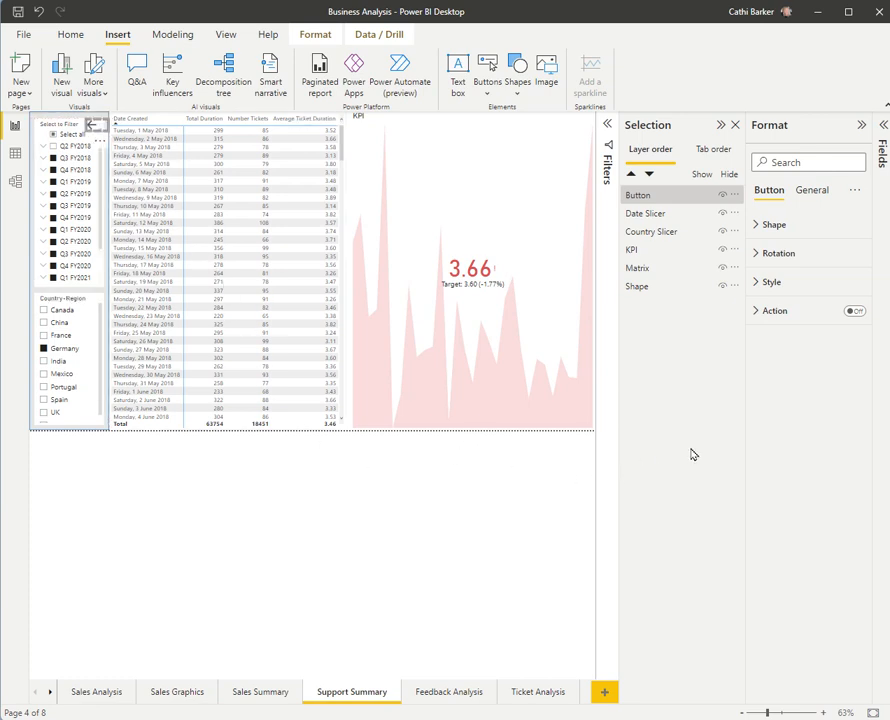
Step: Group Date Slicer and Country Slicer together
click(658, 216)
click(664, 236)
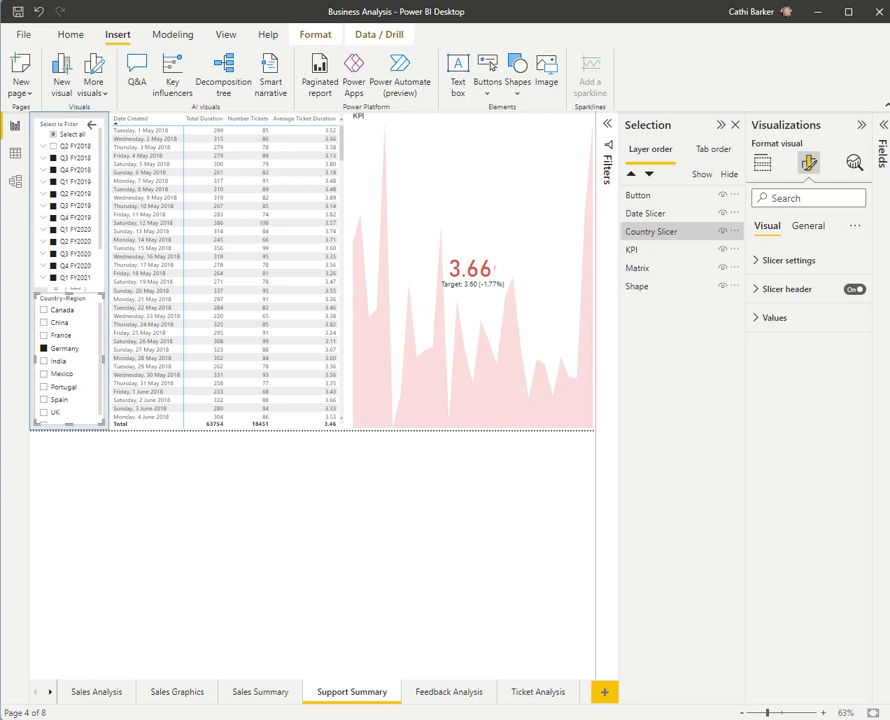
click(668, 216)
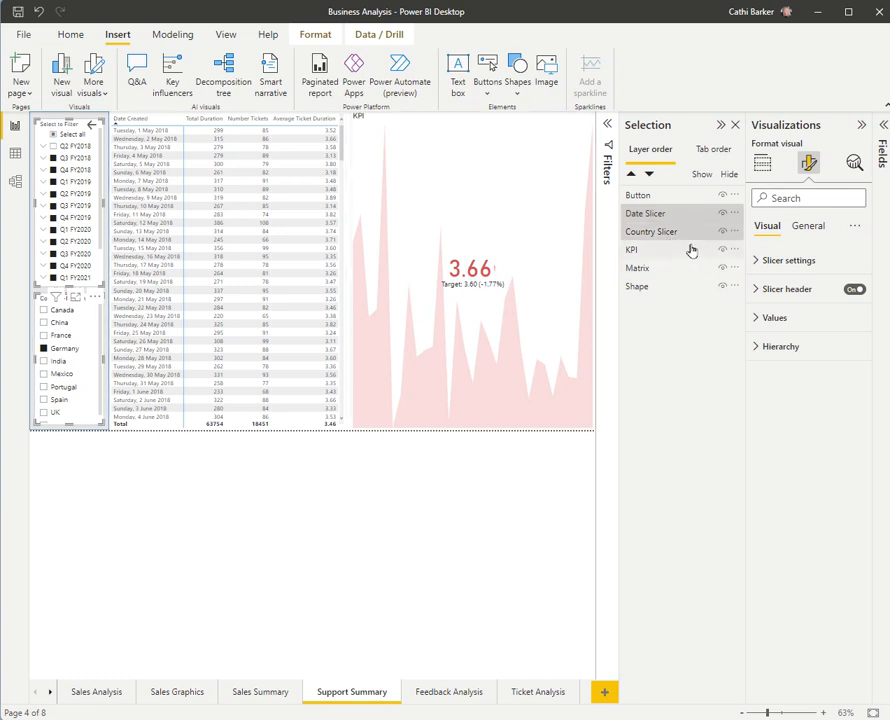
right_click(686, 230)
mouse_move(718, 234)
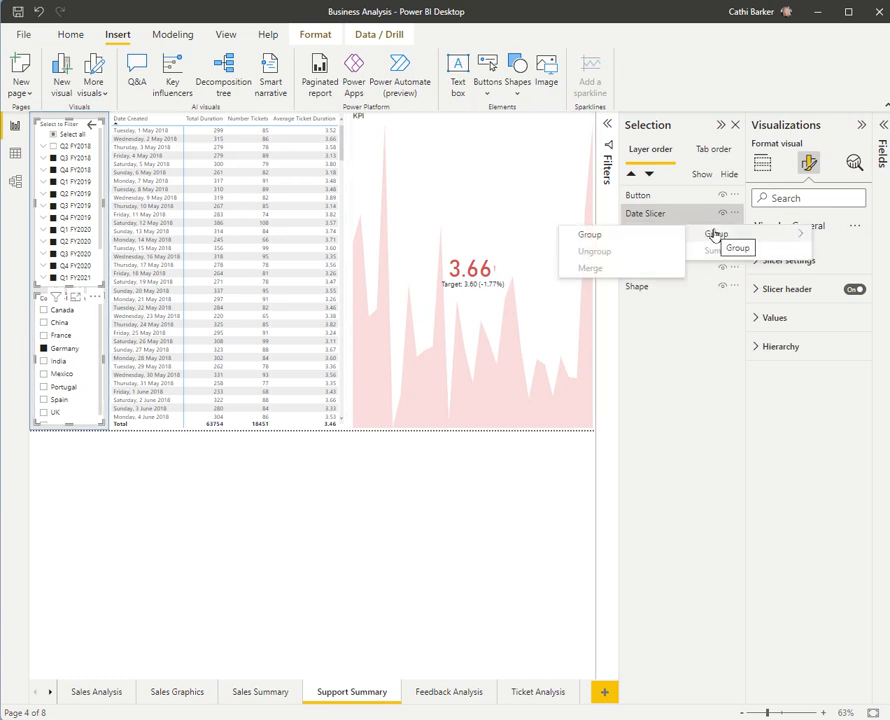
click(648, 241)
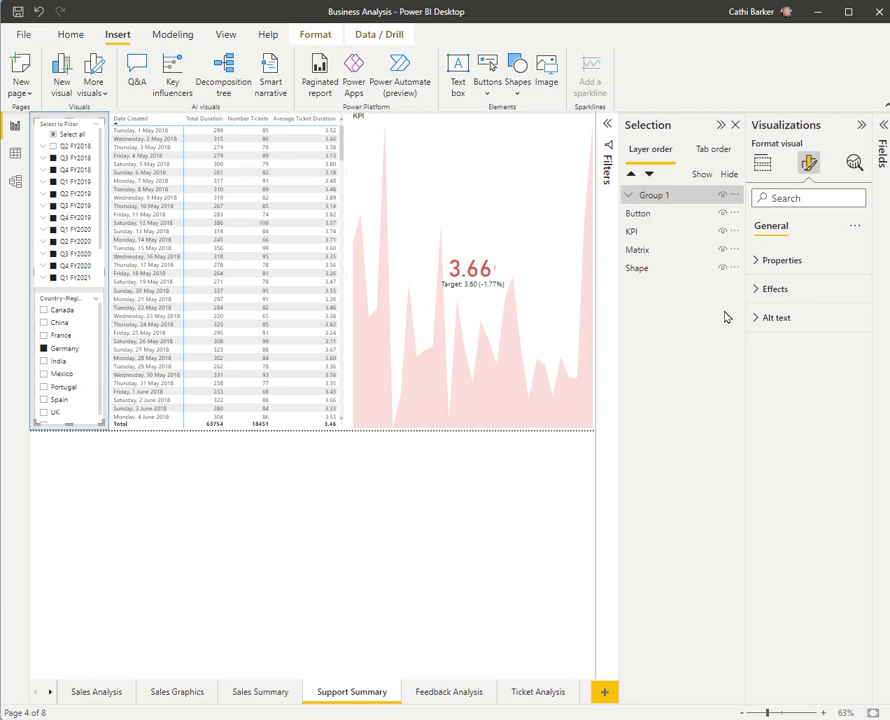
Step: Rename the new slicer group as Slicer Panel
double_click(659, 196)
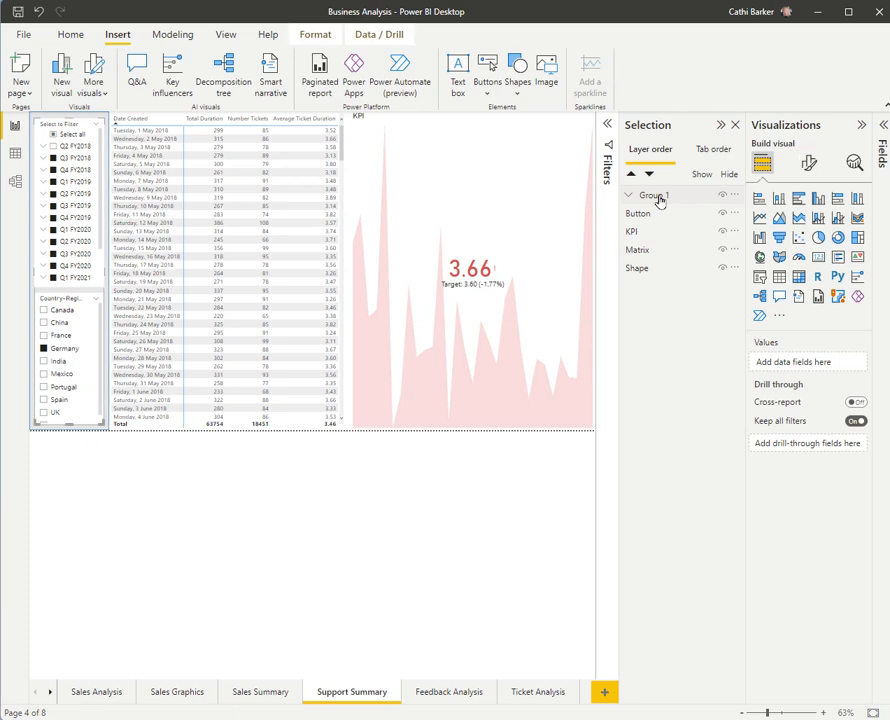
text(Slicer Panel)
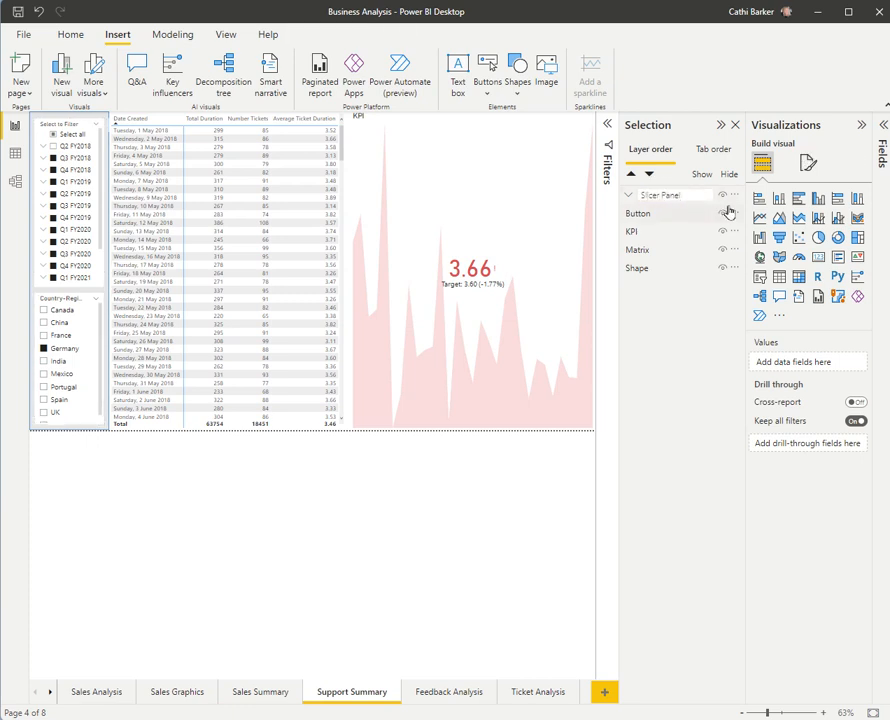
key(Return)
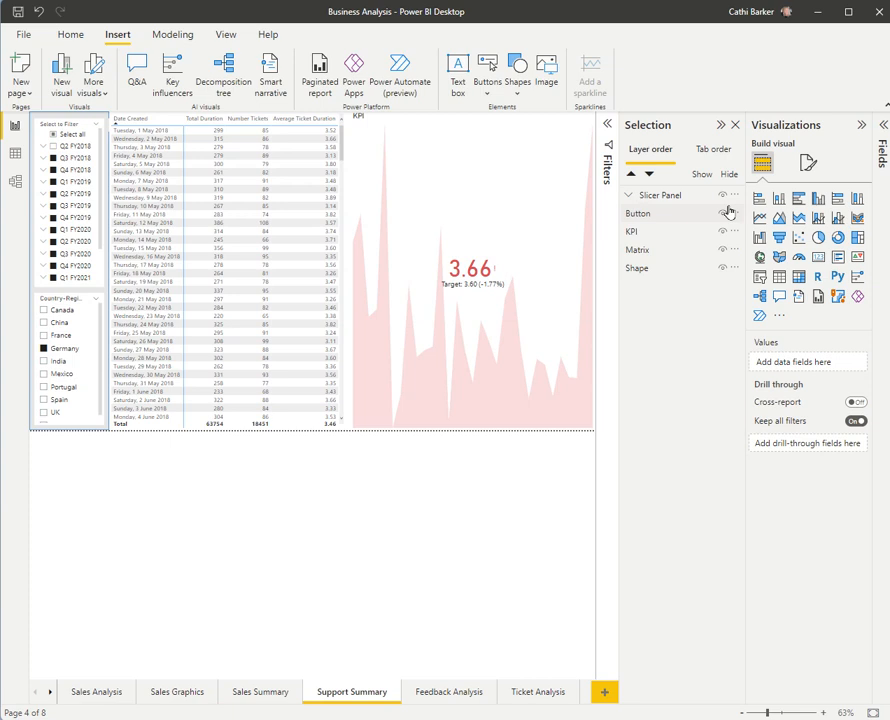
Step: Move Button and Shape into the Slicer Panel group alongside the two slicers
click(629, 196)
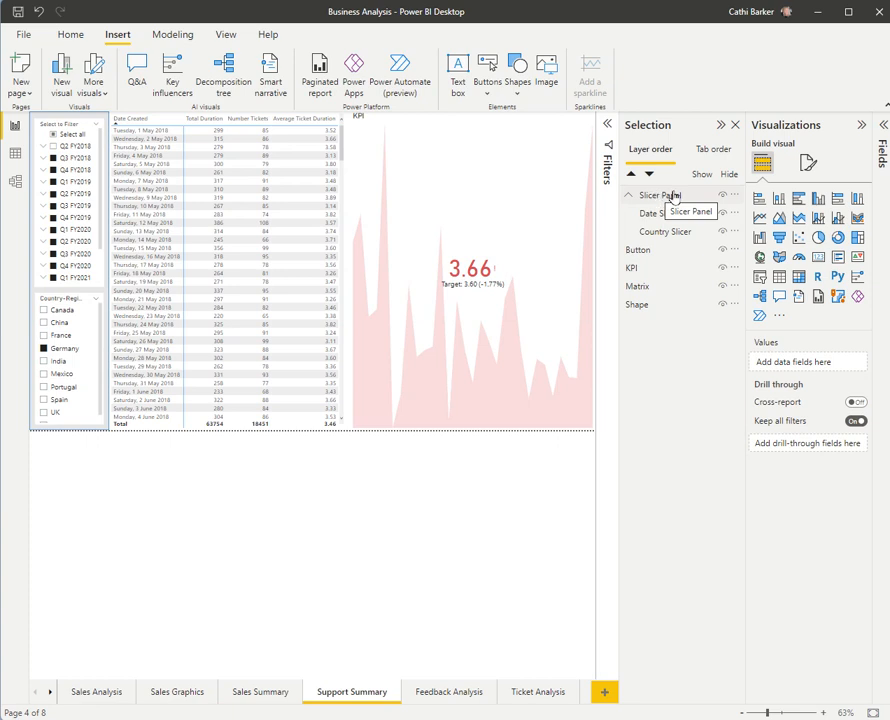
click(639, 251)
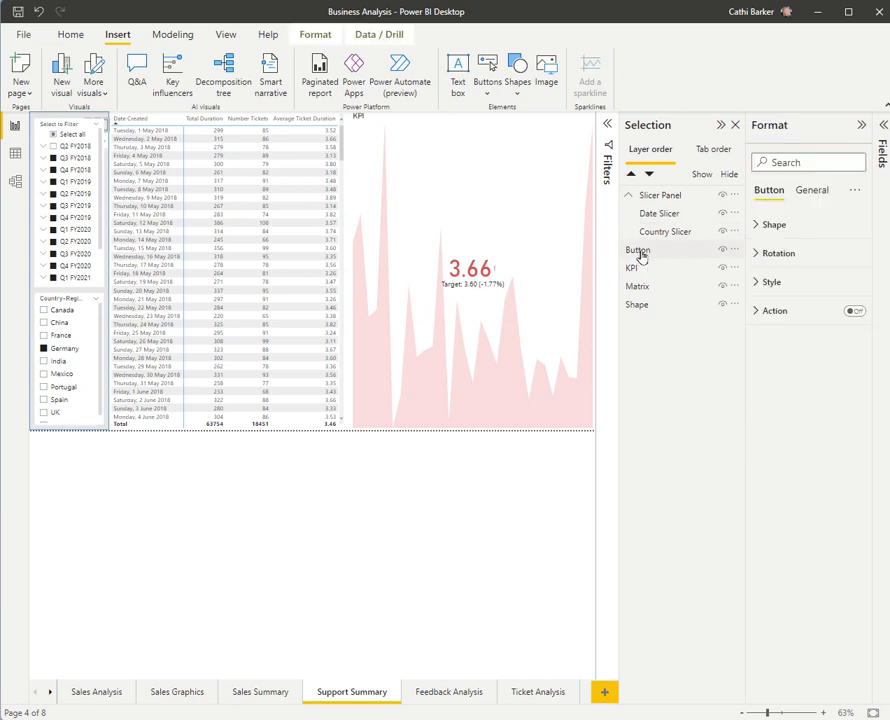
drag(641, 256, 665, 220)
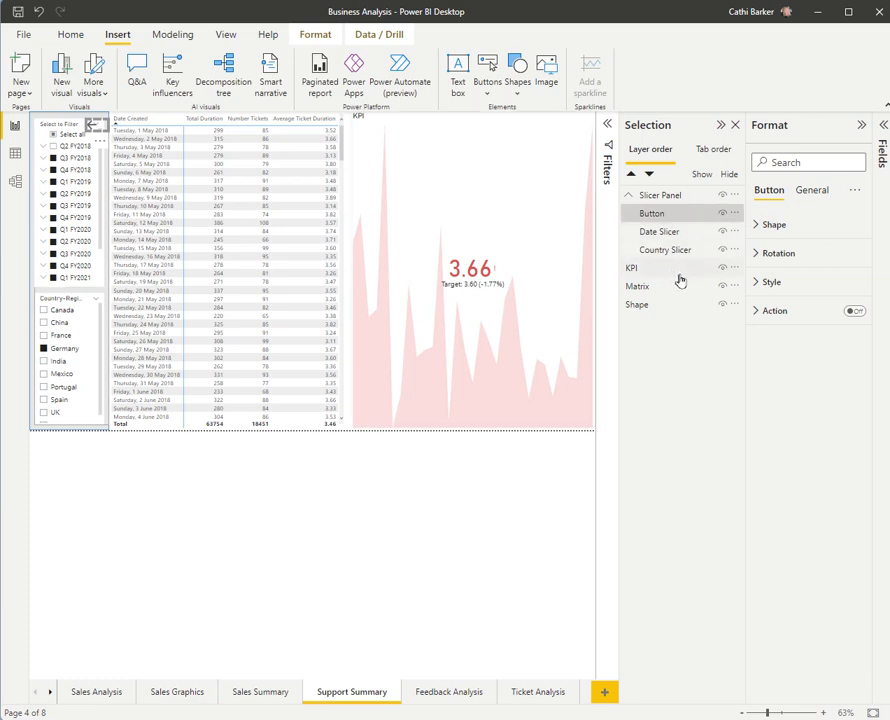
drag(642, 304, 680, 255)
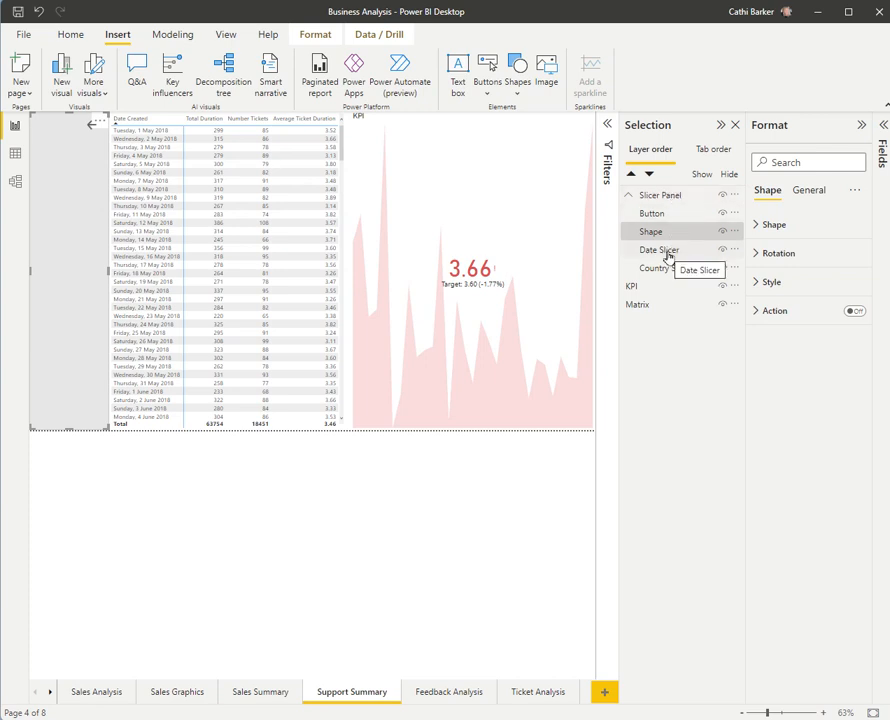
Step: Reorder the Slicer Panel group as Date Slicer, Country Slicer, Button, Shape, and check its contents by collapsing and expanding it
mouse_move(670, 250)
mouse_down()
mouse_move(670, 216)
mouse_move(672, 252)
mouse_move(680, 228)
mouse_move(670, 232)
mouse_up()
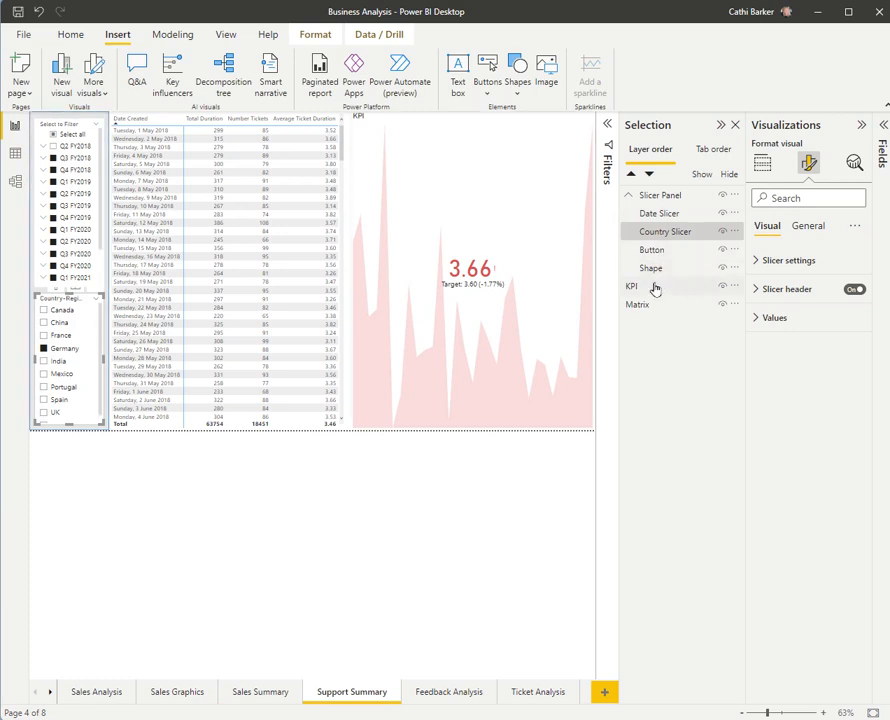
click(630, 196)
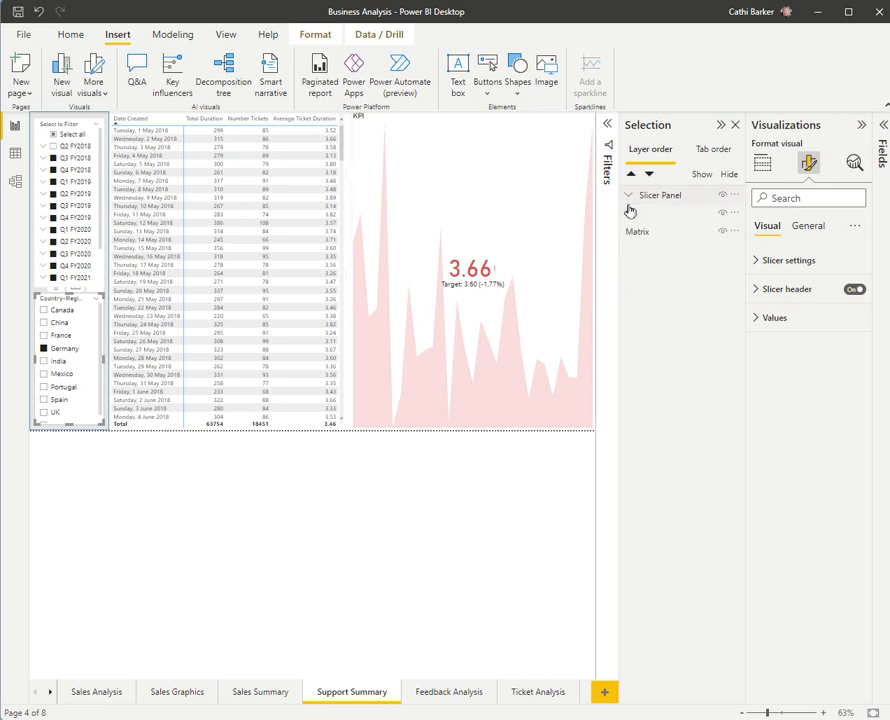
click(629, 195)
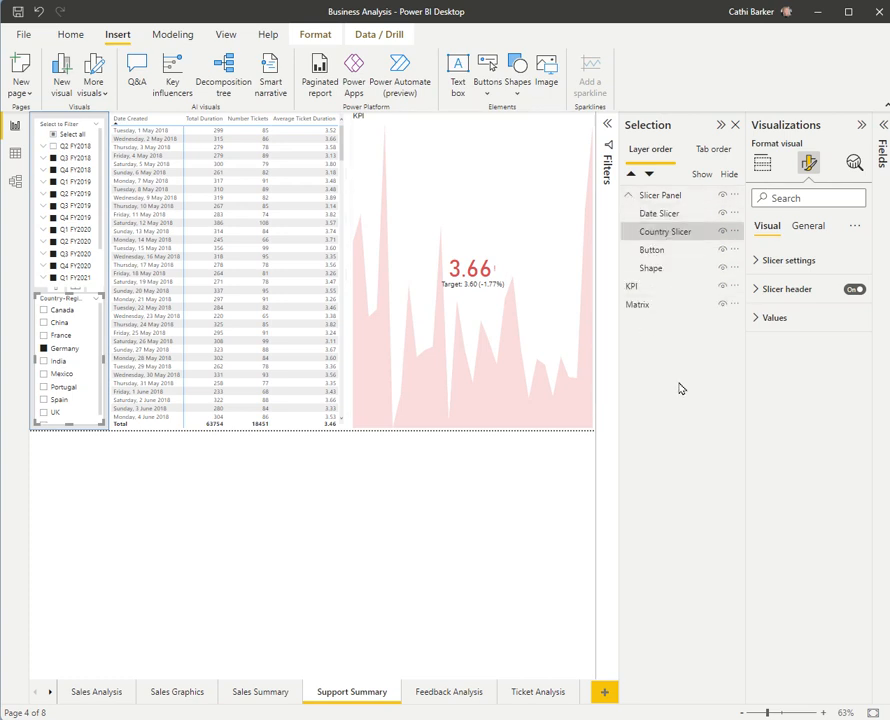
Step: Bring Button forward to the top of the Slicer Panel group, above Date Slicer, and check the two slicers beneath it
click(649, 306)
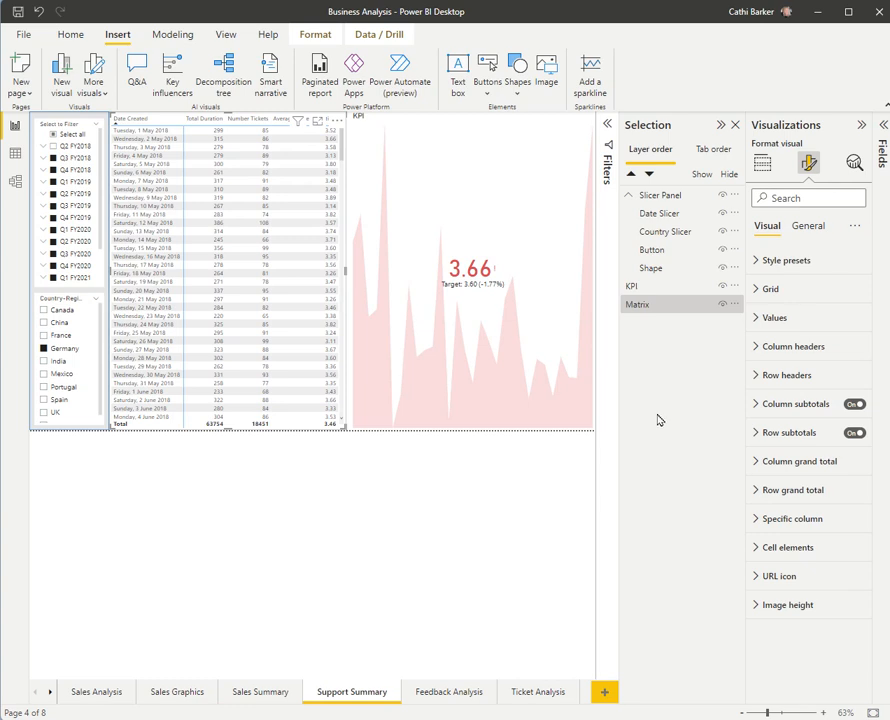
click(665, 255)
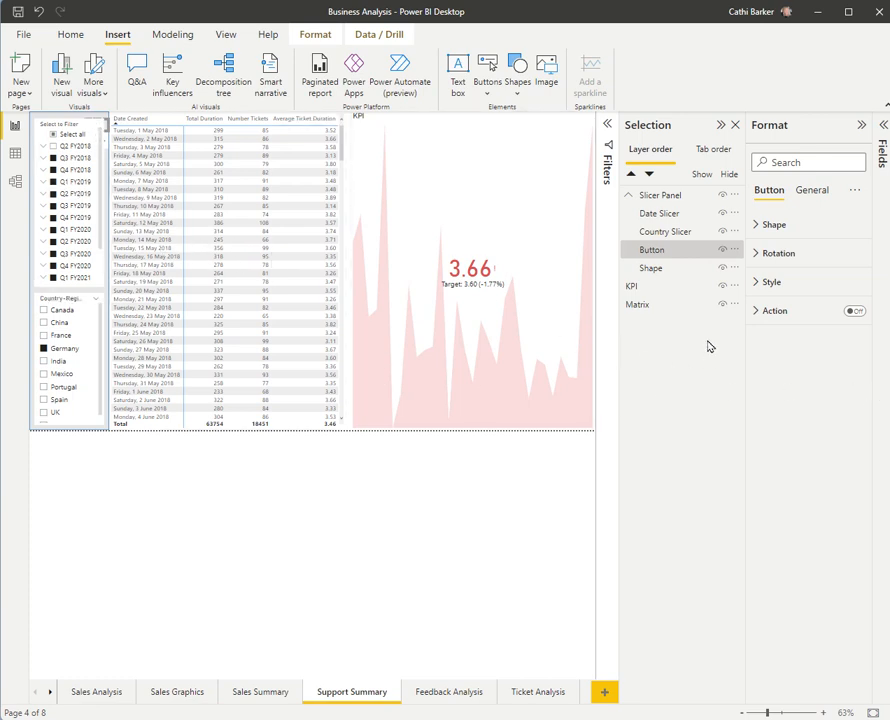
click(662, 253)
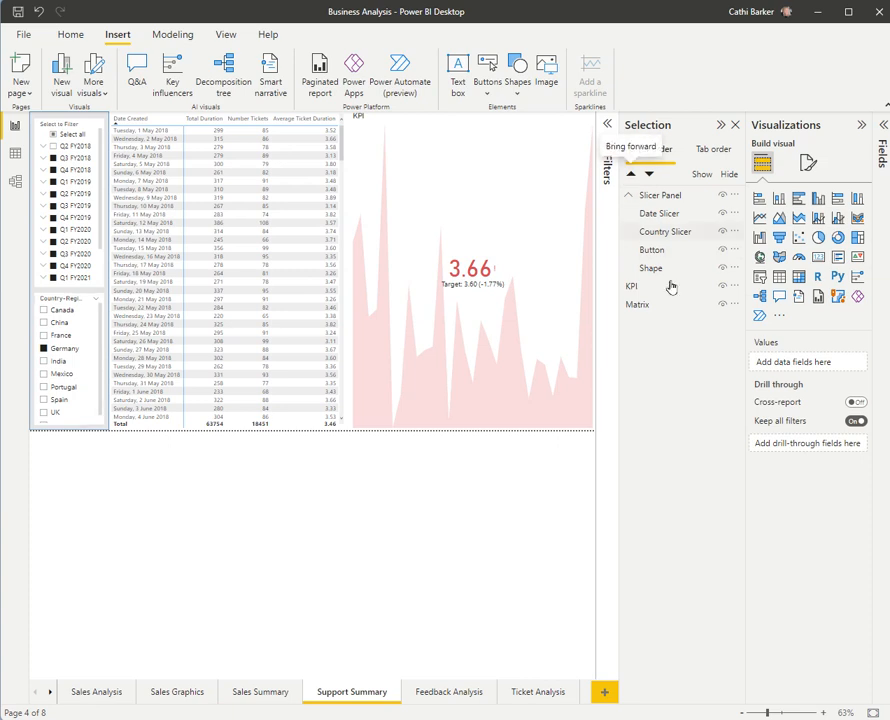
click(662, 252)
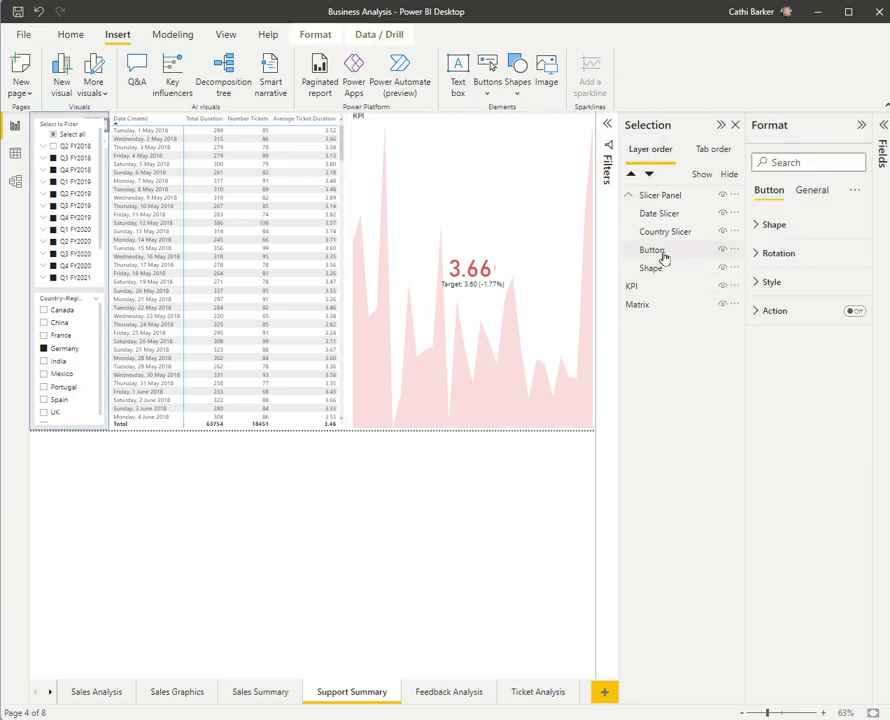
click(631, 175)
click(631, 176)
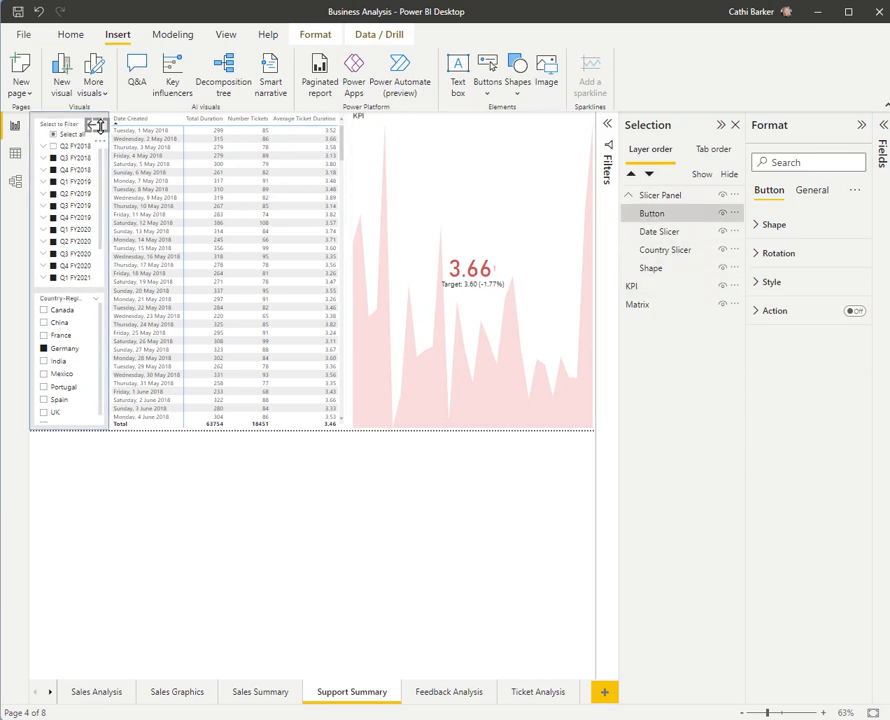
click(674, 237)
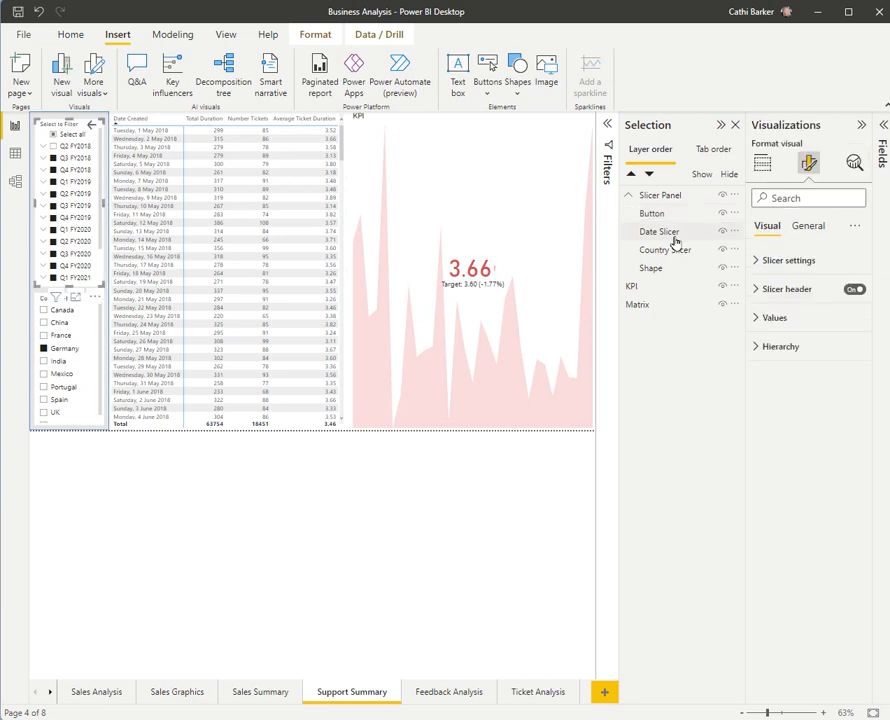
click(673, 256)
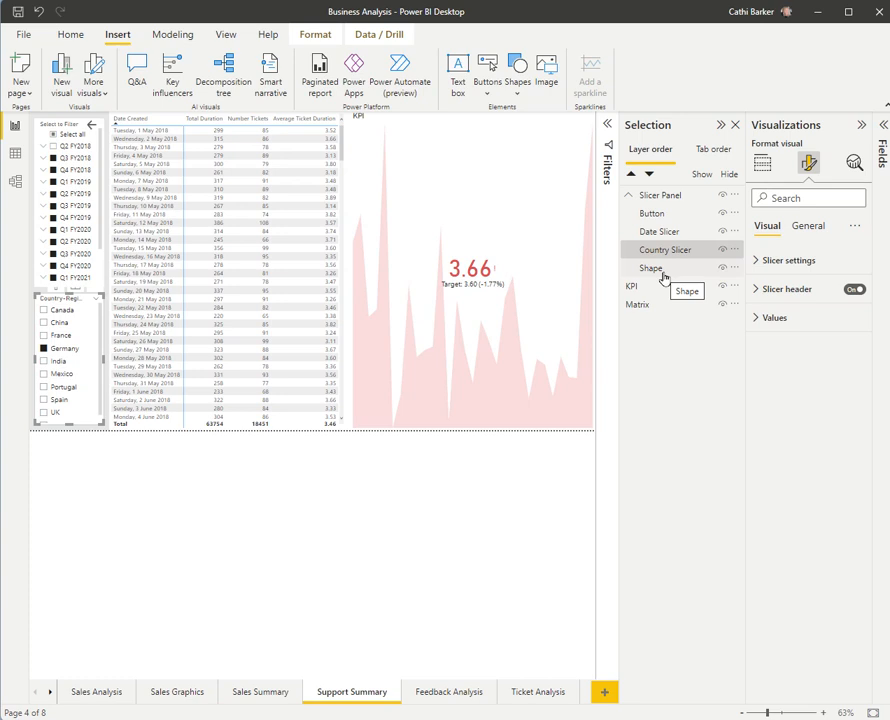
Step: Check the Shape layer on the page, and inspect the Slicer Panel group by collapsing and expanding it
click(663, 277)
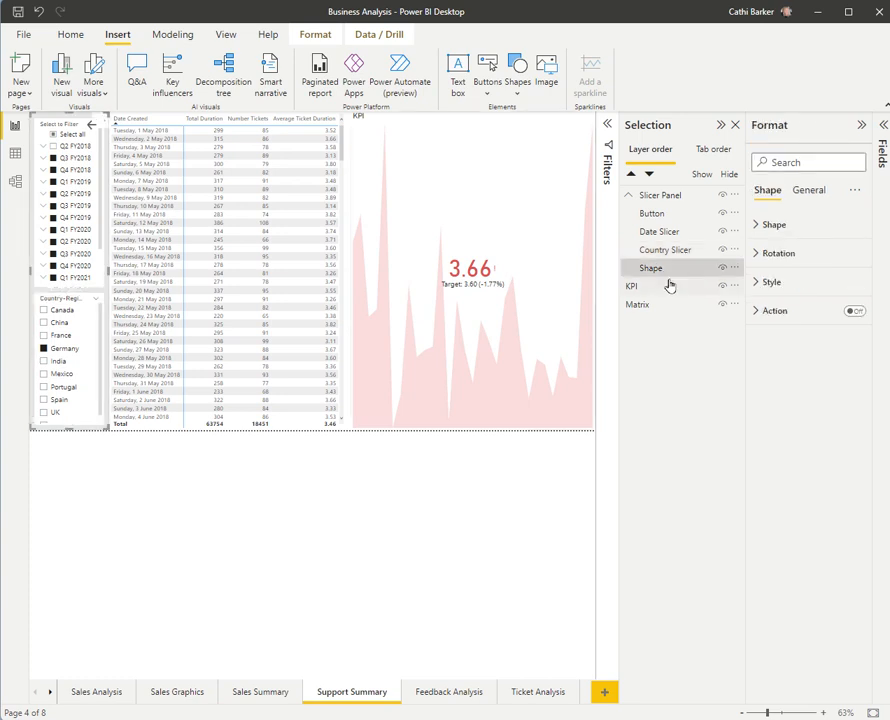
click(630, 197)
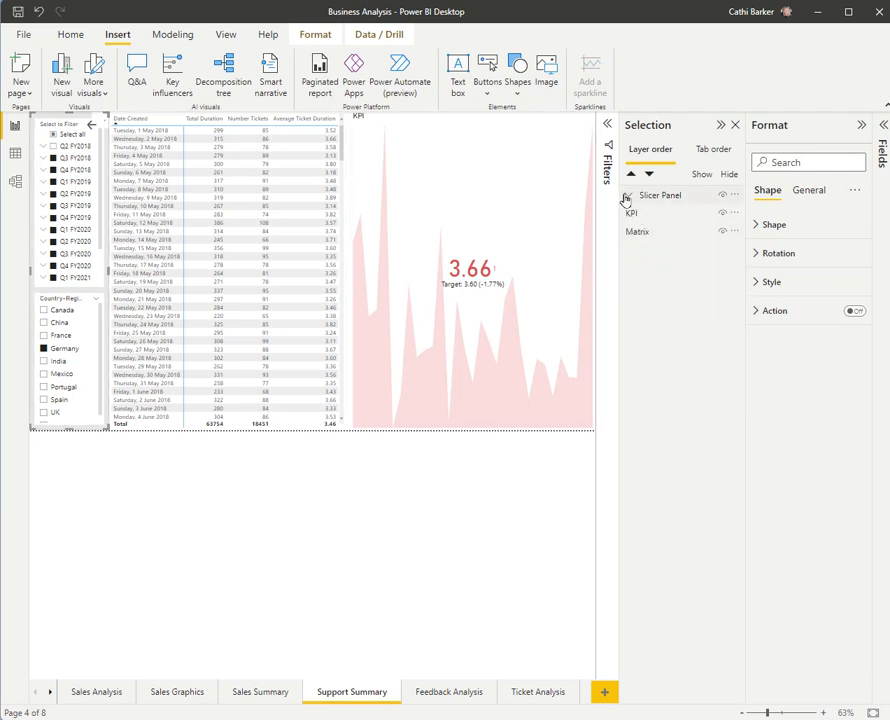
click(629, 197)
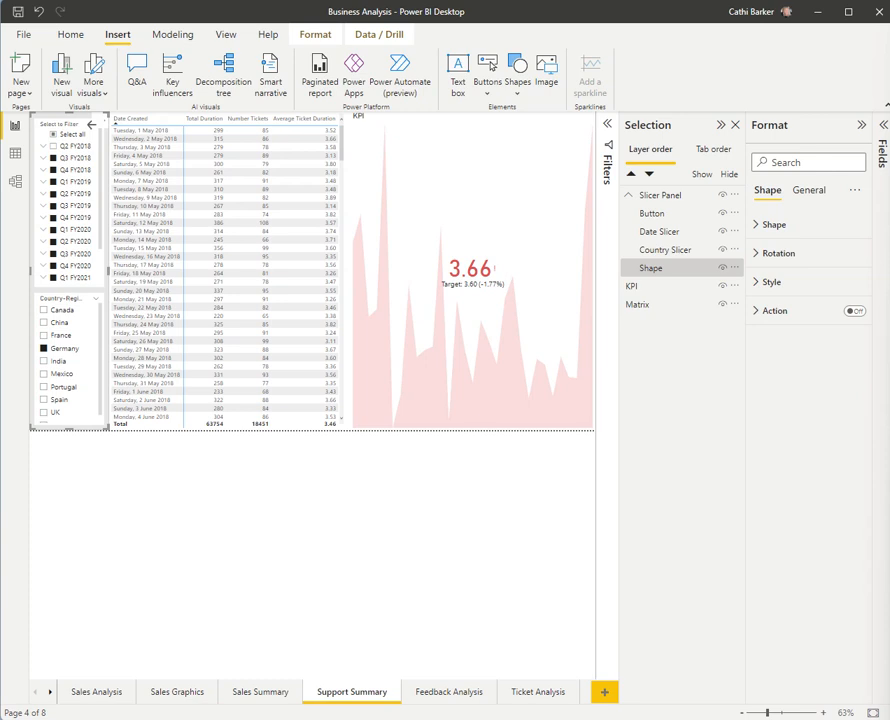
Step: Minimize the Format and Selection panes and display the report's bookmarks
click(861, 124)
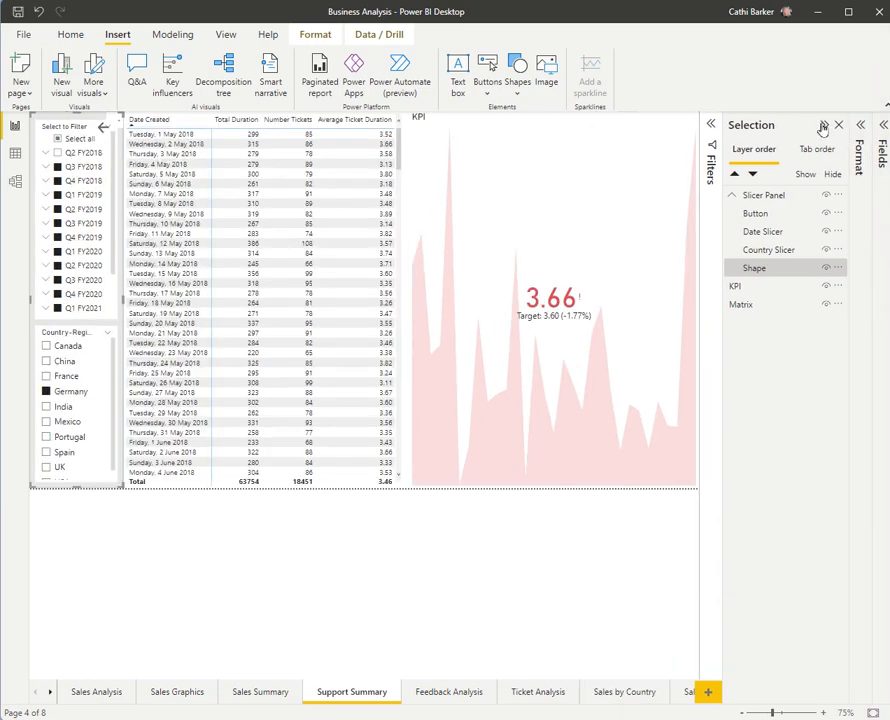
click(823, 126)
click(227, 35)
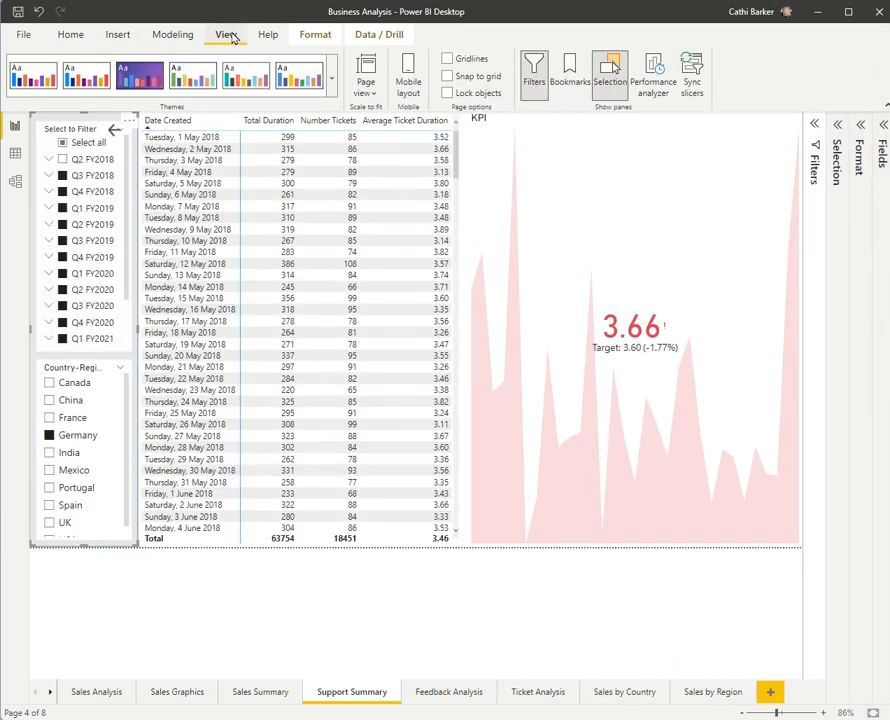
click(570, 80)
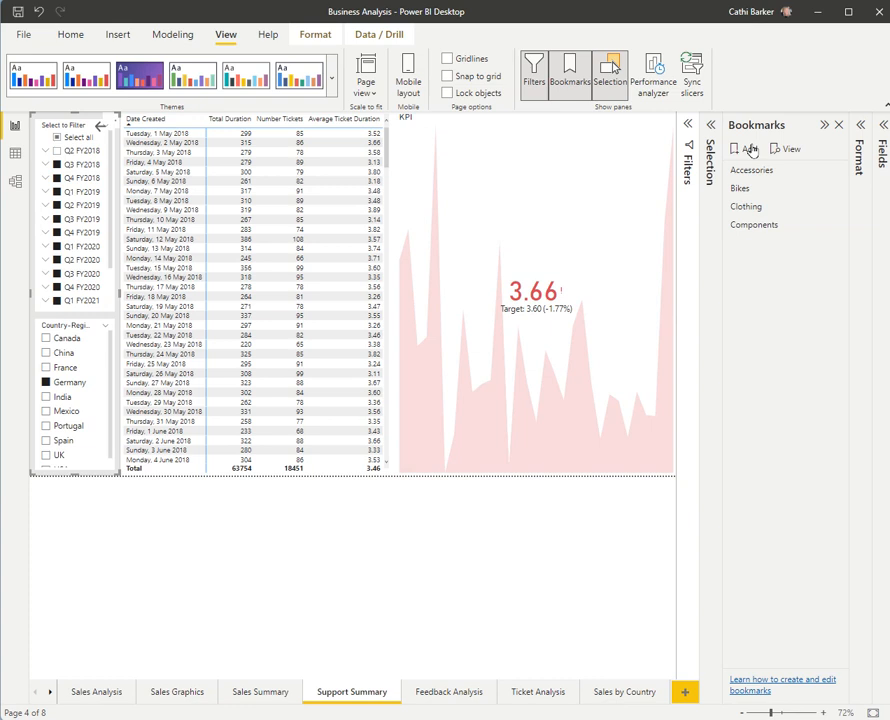
Step: Add a bookmark named Show Slicer Panel for the current page and exclude Data from what it stores
click(751, 149)
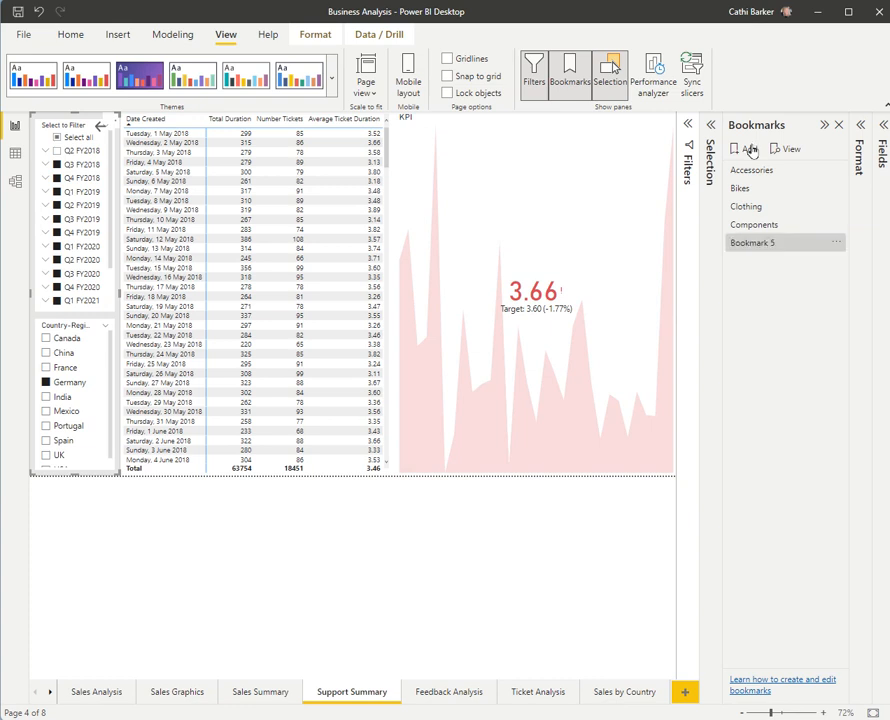
double_click(758, 243)
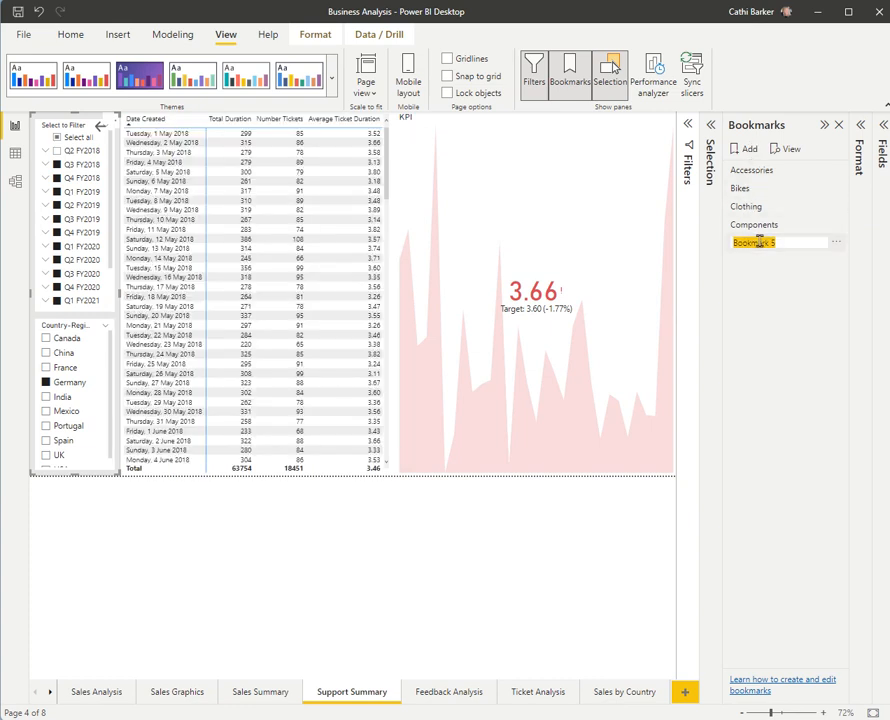
text(Show)
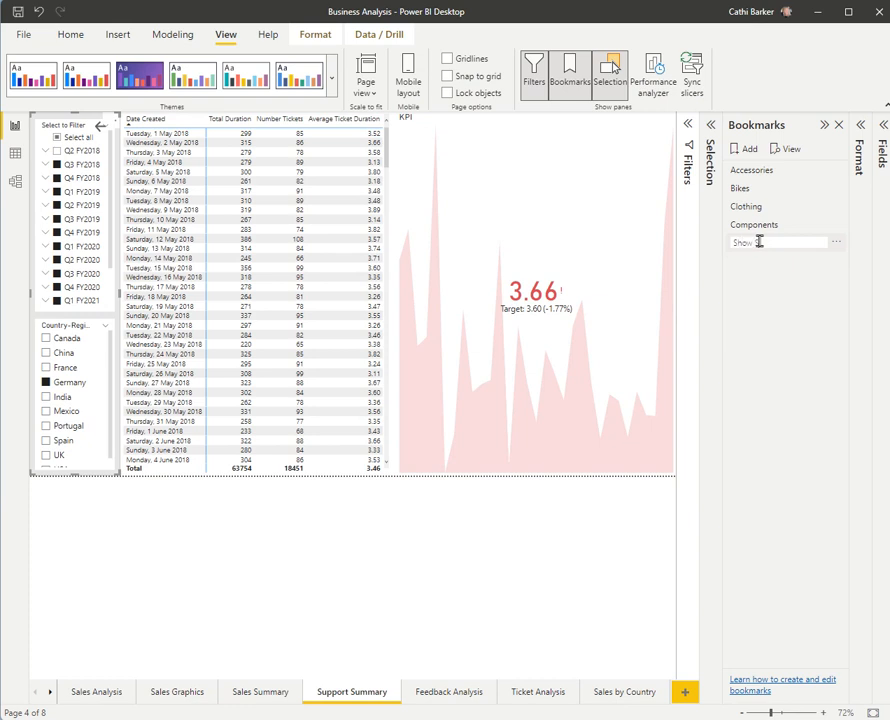
text( Slicer Panel)
key(Return)
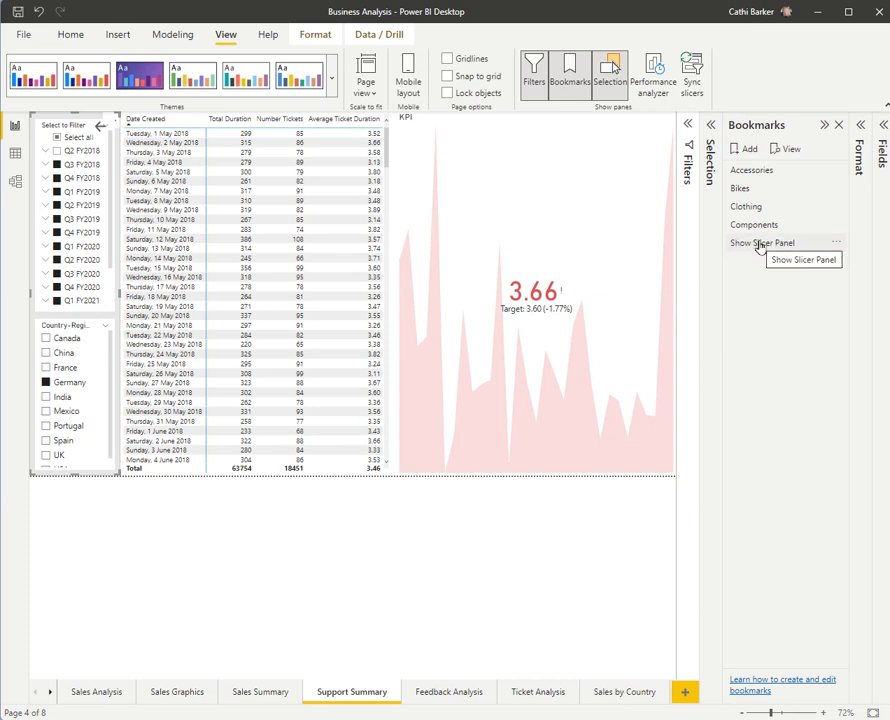
click(836, 245)
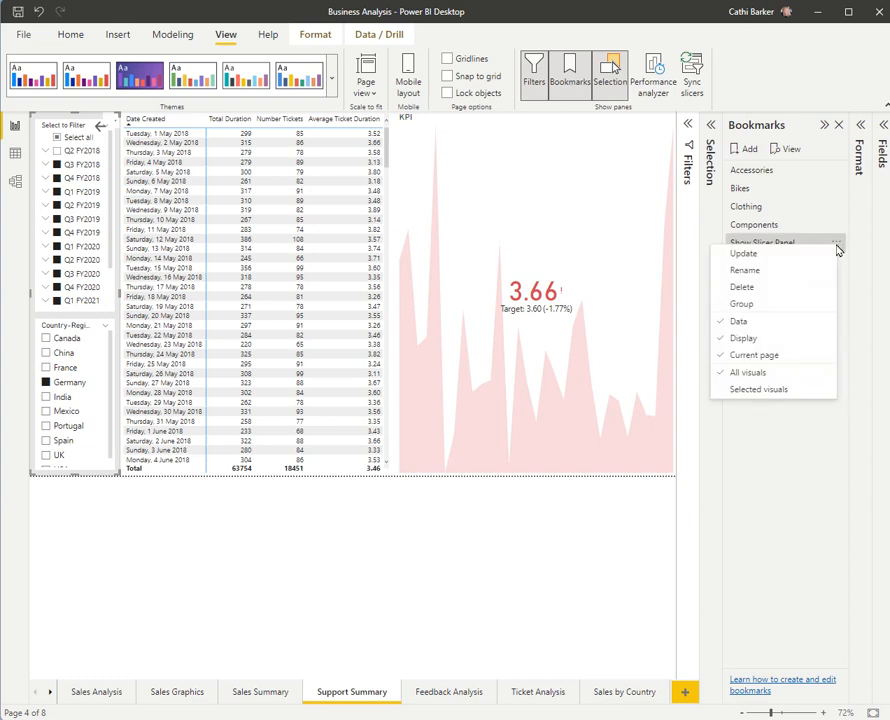
click(745, 323)
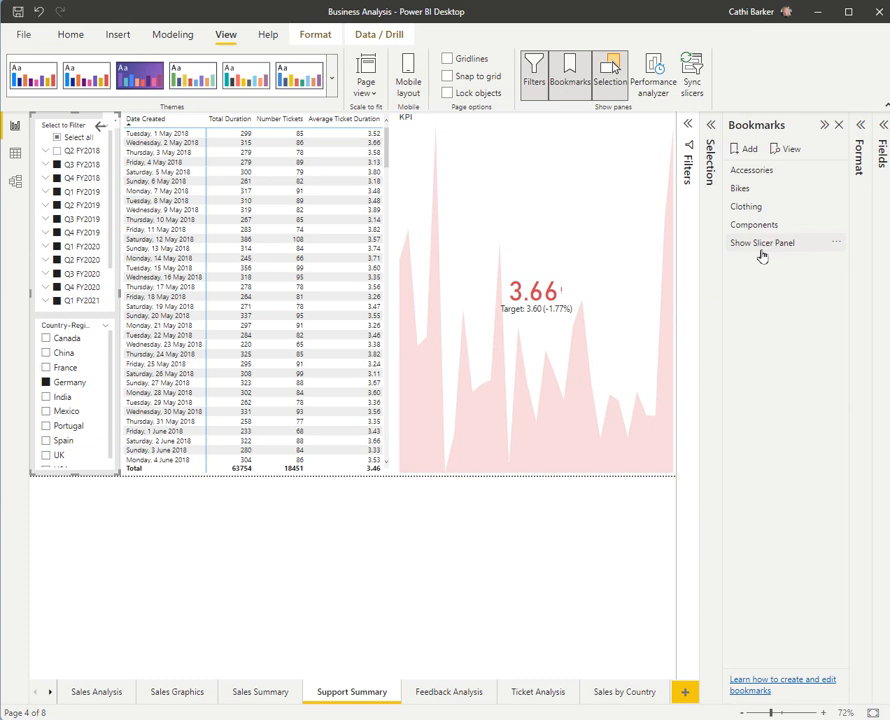
Step: Hide the Slicer Panel group and capture that state in a bookmark named Hide Slicer Panel with Data excluded
click(710, 125)
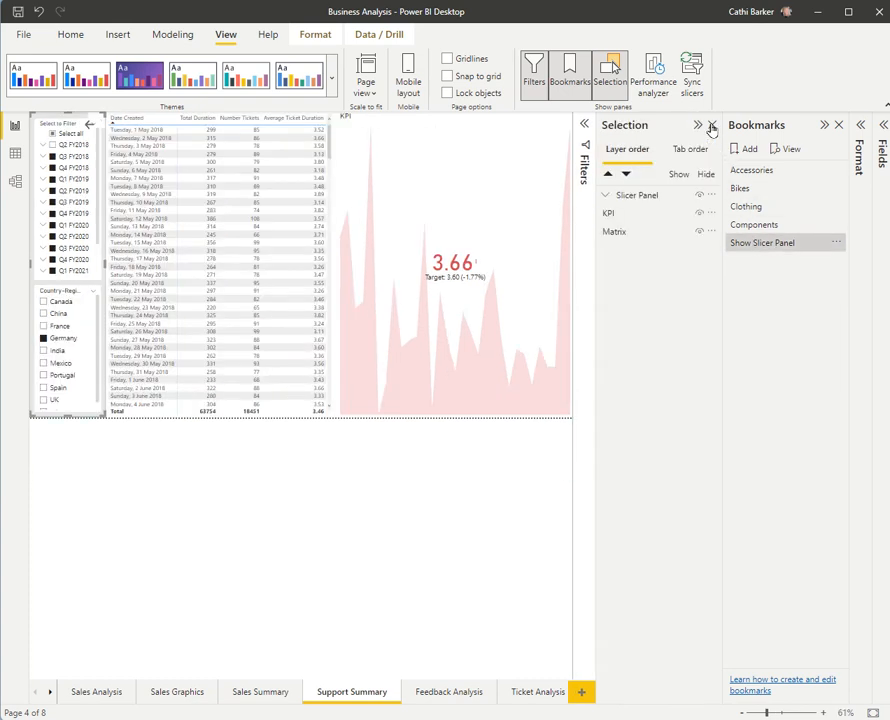
click(700, 196)
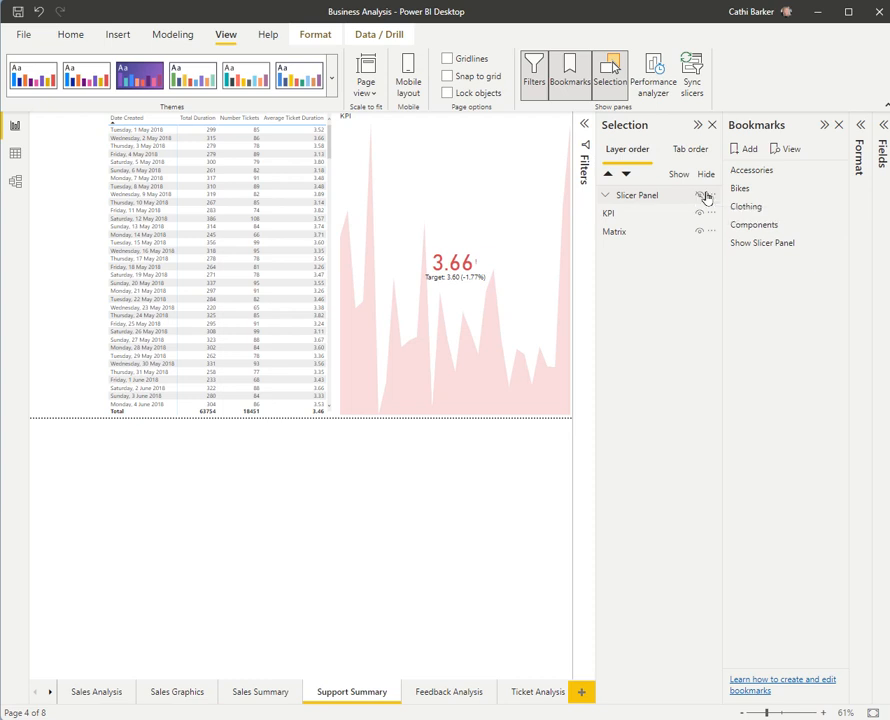
click(749, 150)
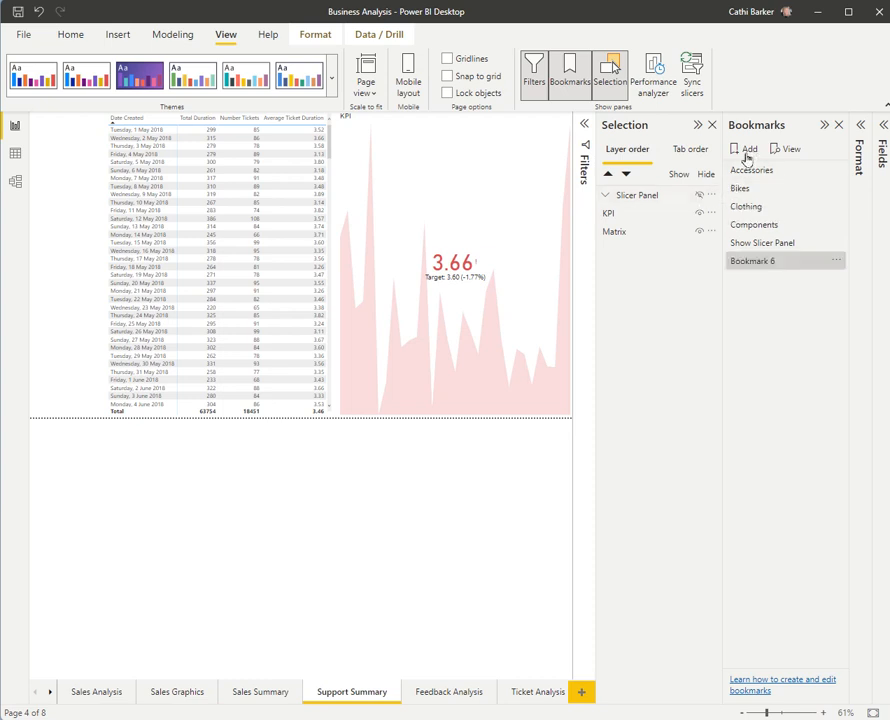
double_click(781, 260)
text(Hide Slicer Panel)
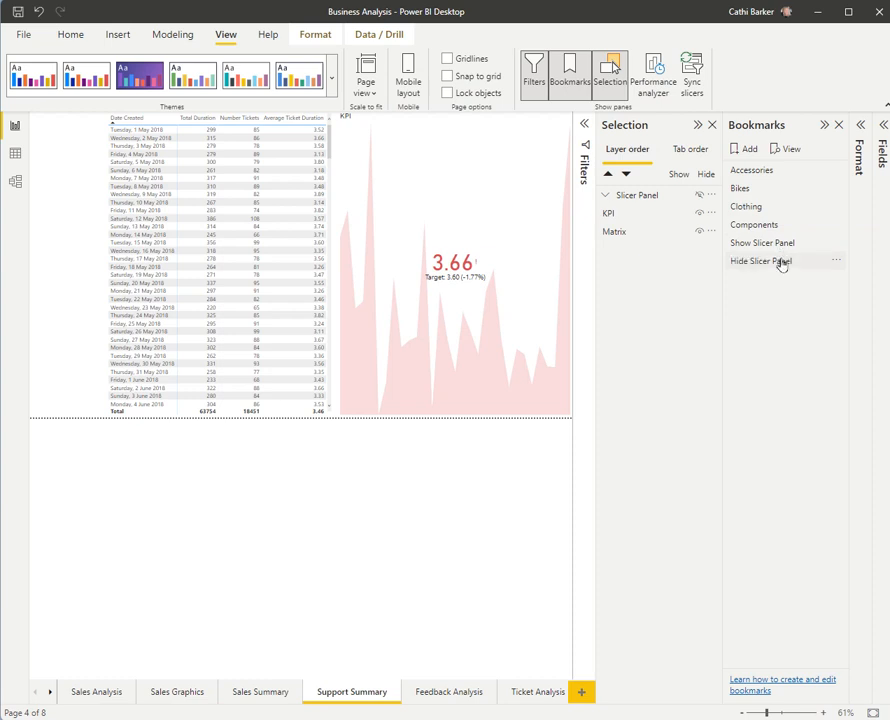
key(Return)
click(835, 262)
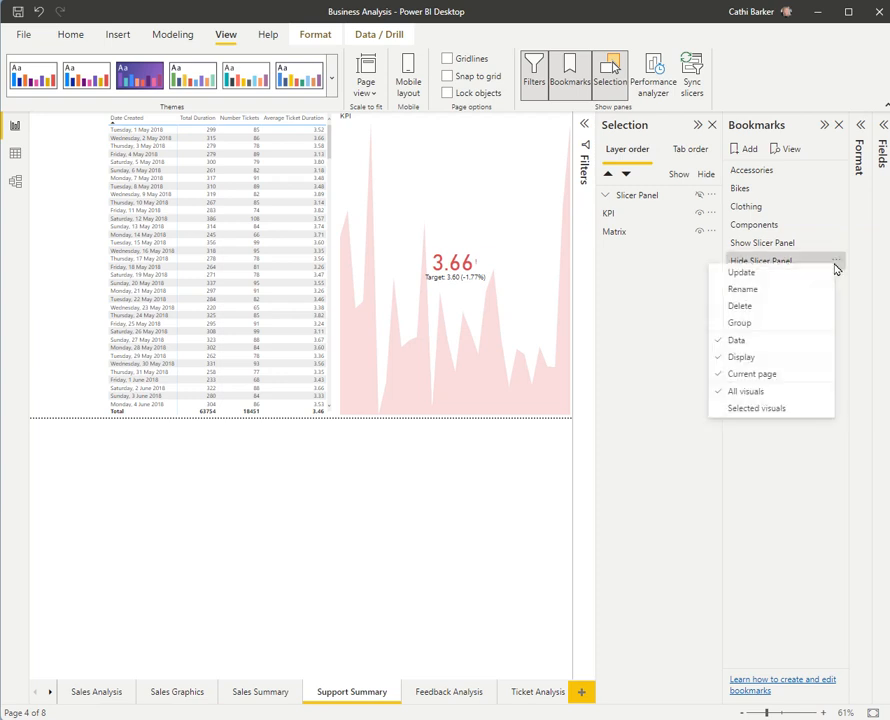
click(743, 344)
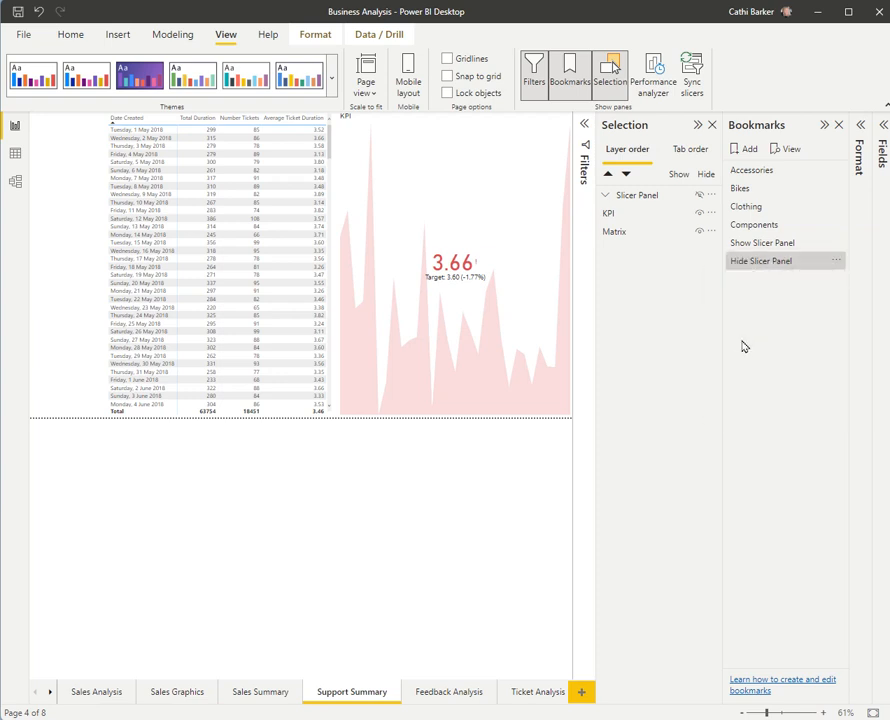
Step: Test the new bookmarks by alternating between Show Slicer Panel and Hide Slicer Panel
click(765, 246)
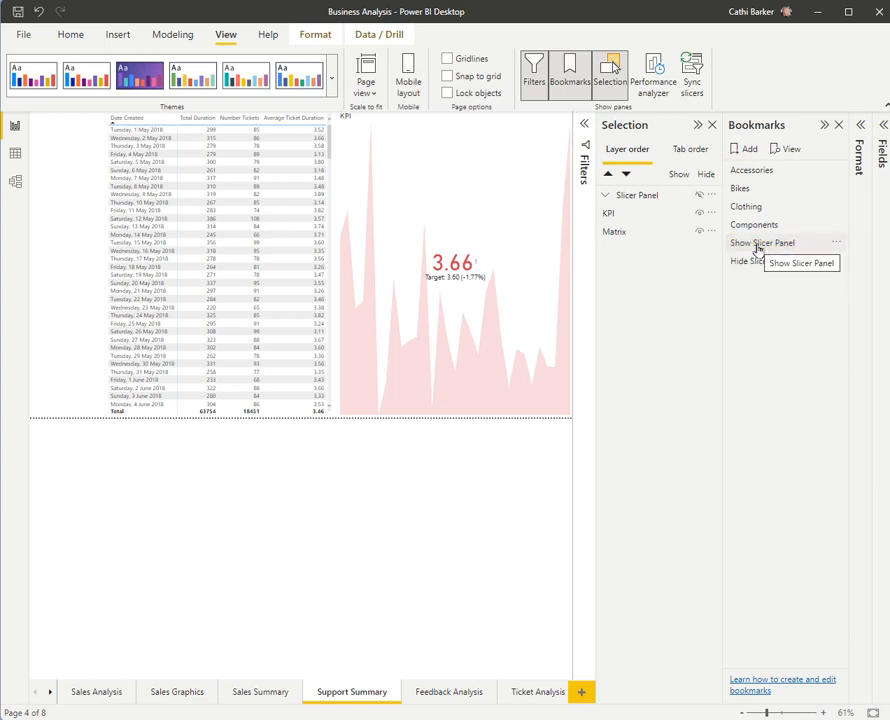
click(700, 195)
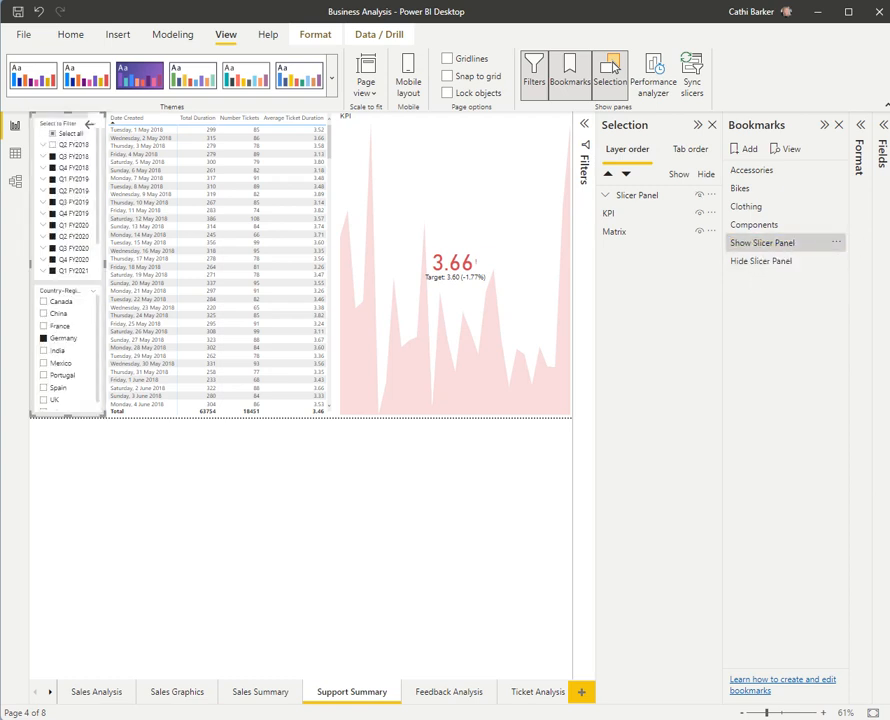
click(777, 264)
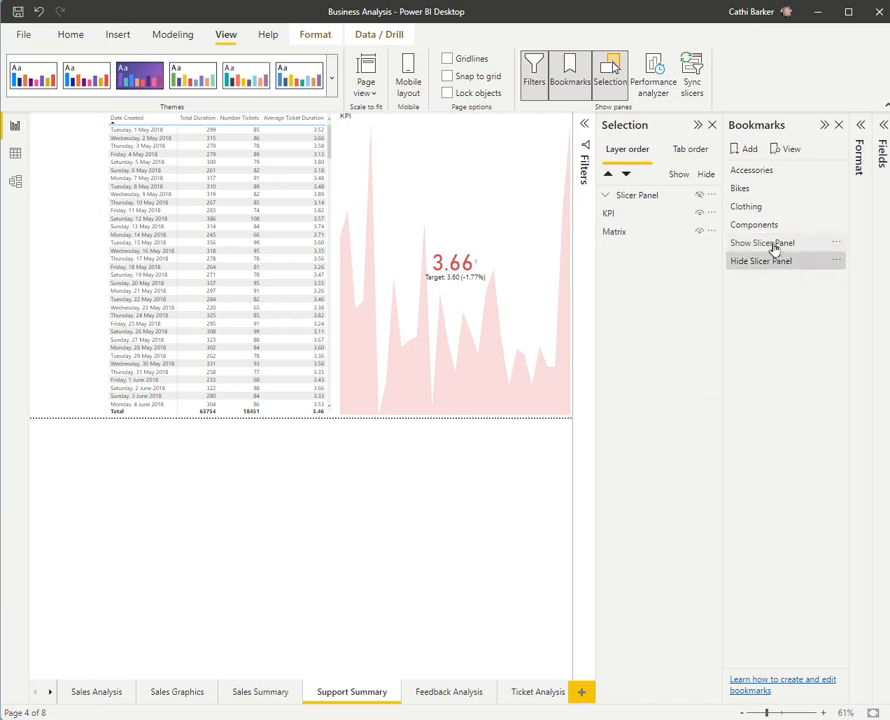
click(773, 248)
click(764, 268)
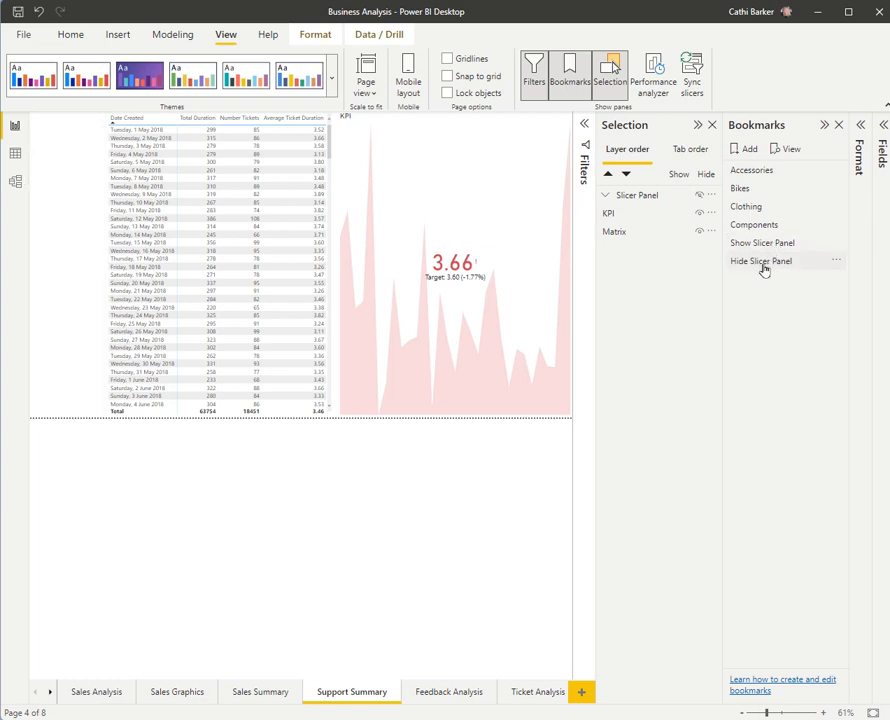
click(765, 246)
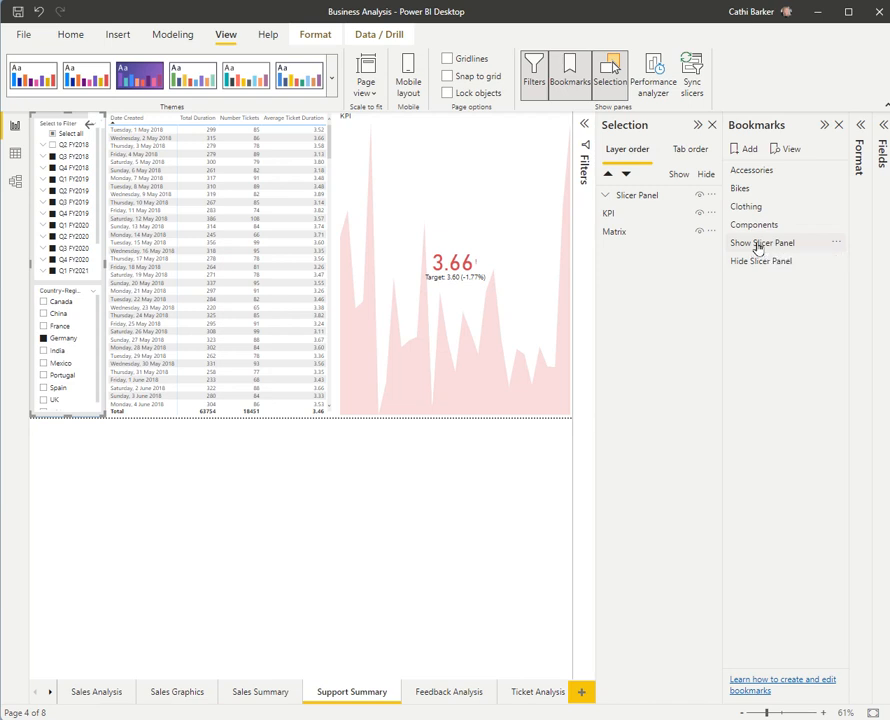
Step: Apply each slicer panel bookmark in turn and check its stored options against the group's visibility setting
click(758, 245)
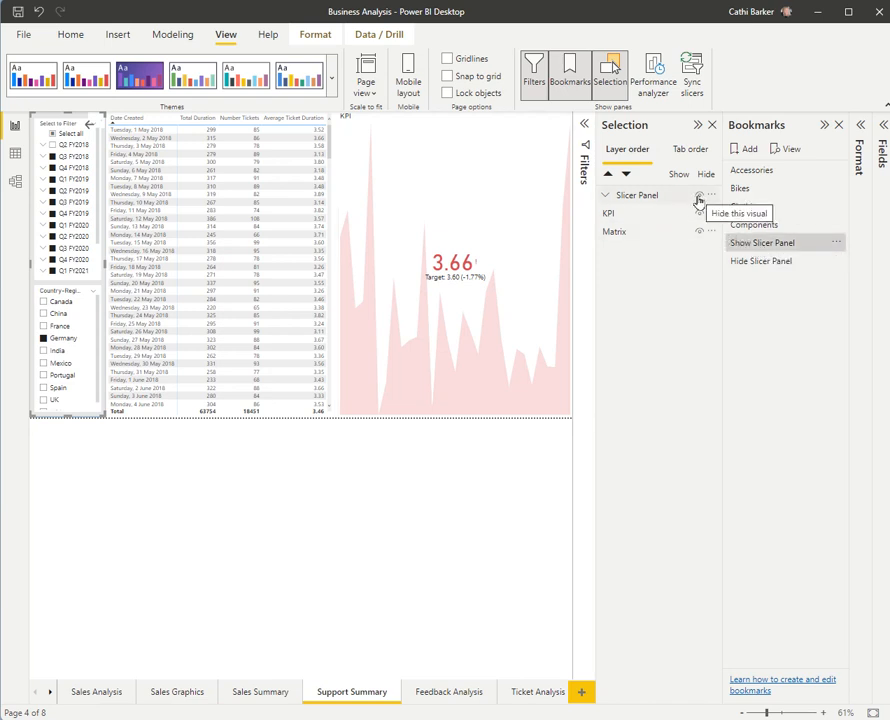
click(834, 246)
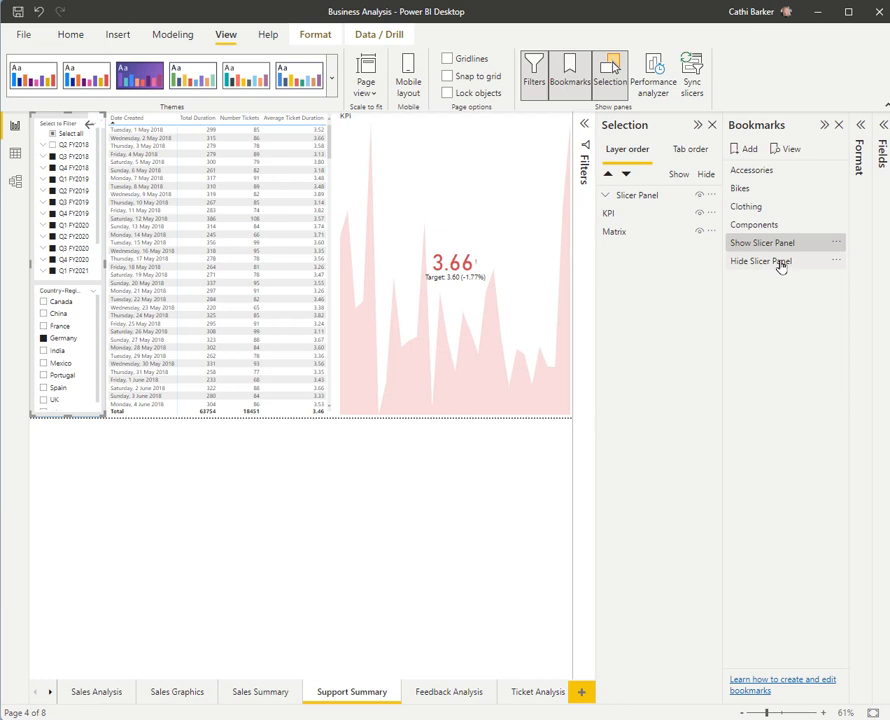
click(779, 262)
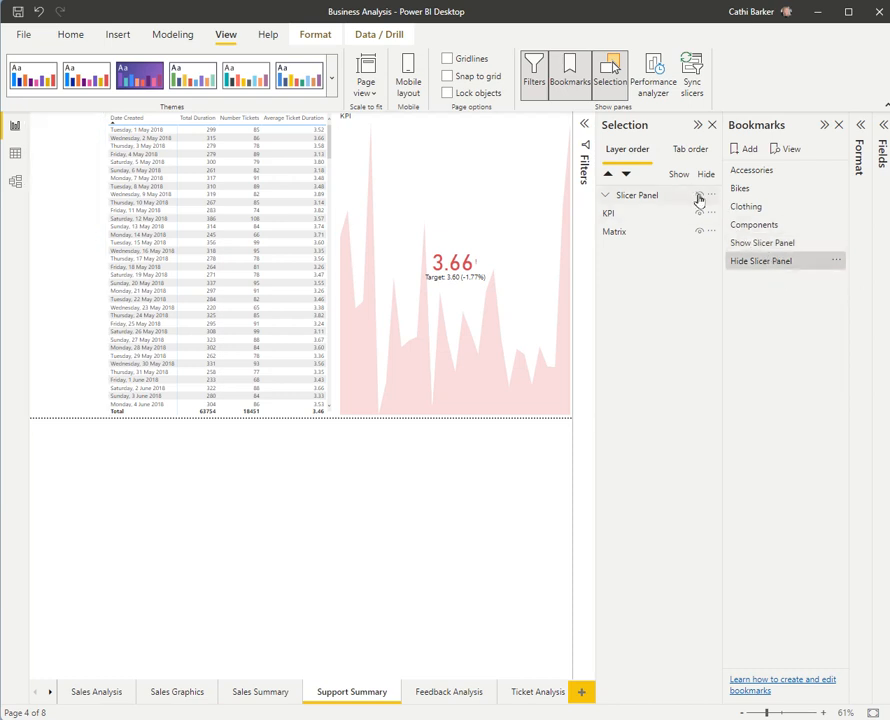
click(836, 260)
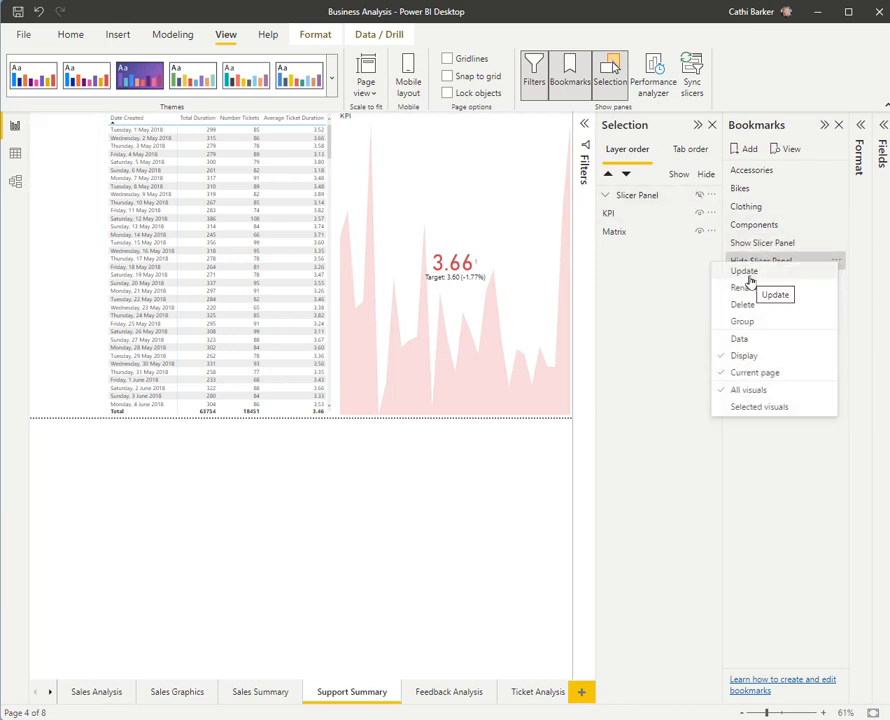
click(751, 472)
Step: Switch between the two slicer panel bookmarks again, ending with Hide Slicer Panel applied
click(751, 245)
click(754, 260)
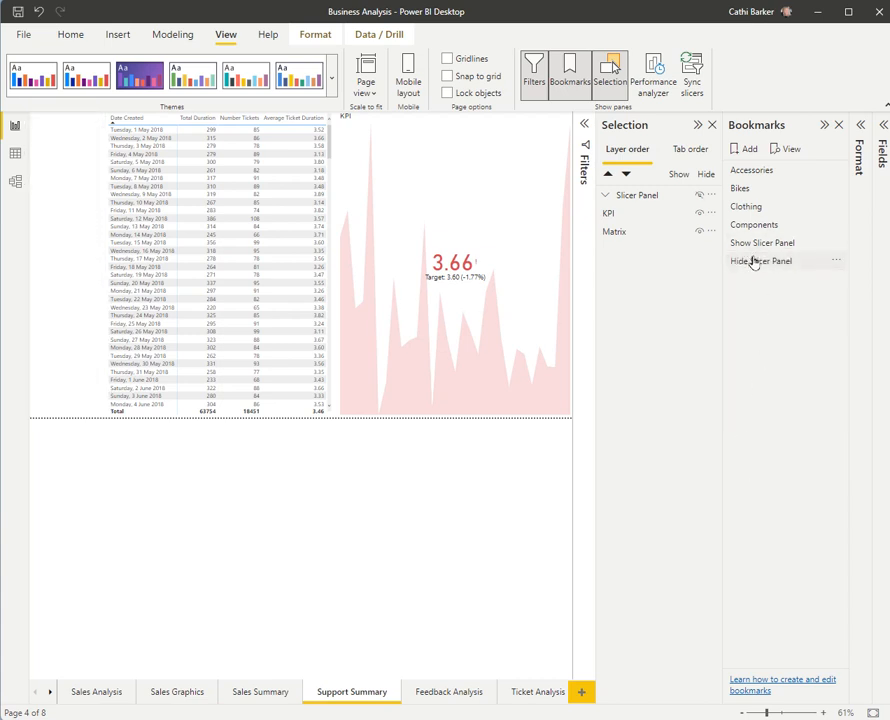
click(754, 247)
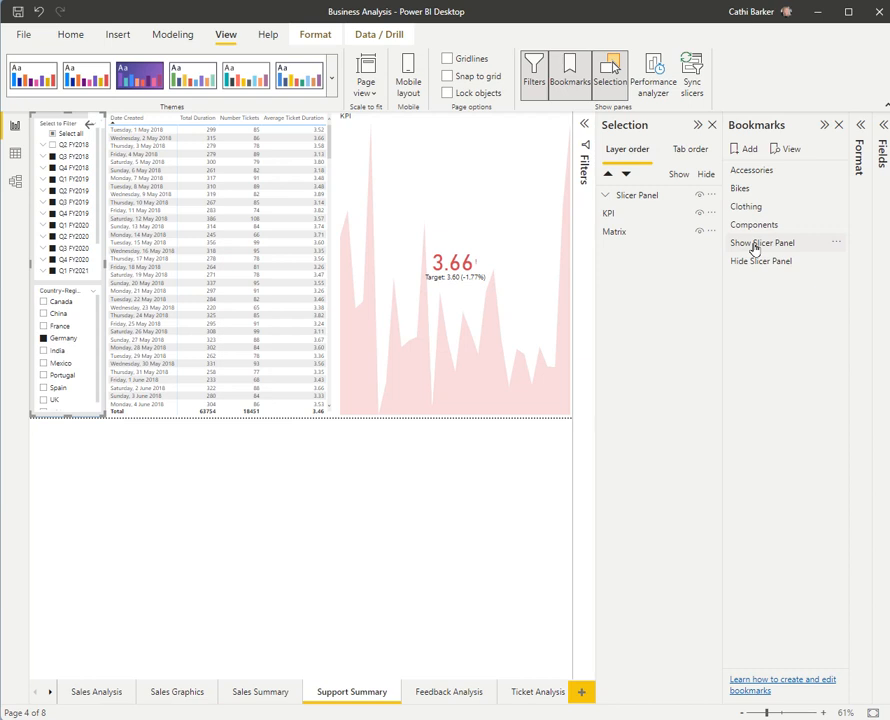
click(756, 246)
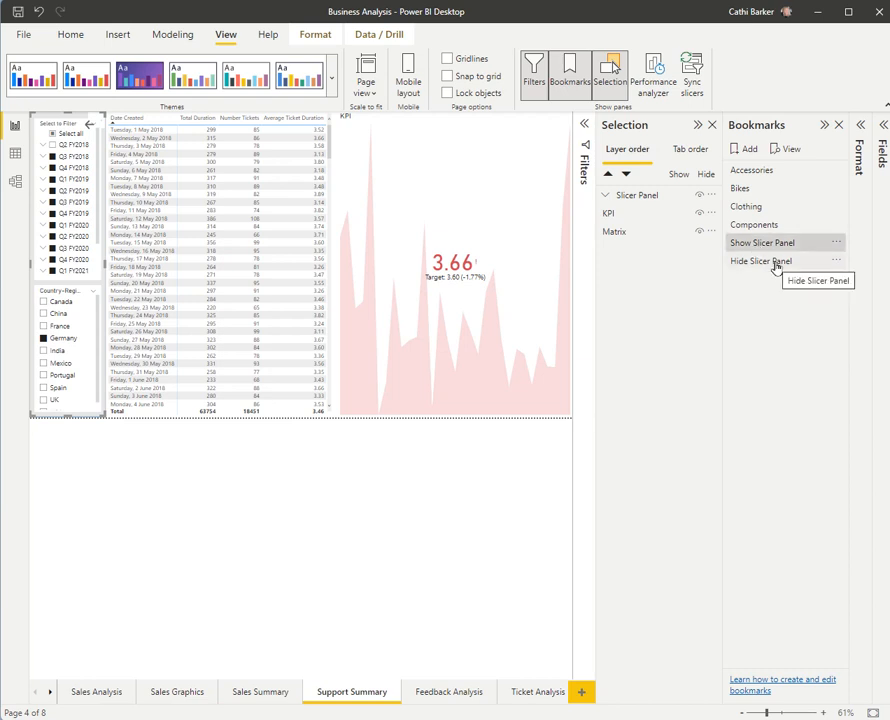
click(762, 261)
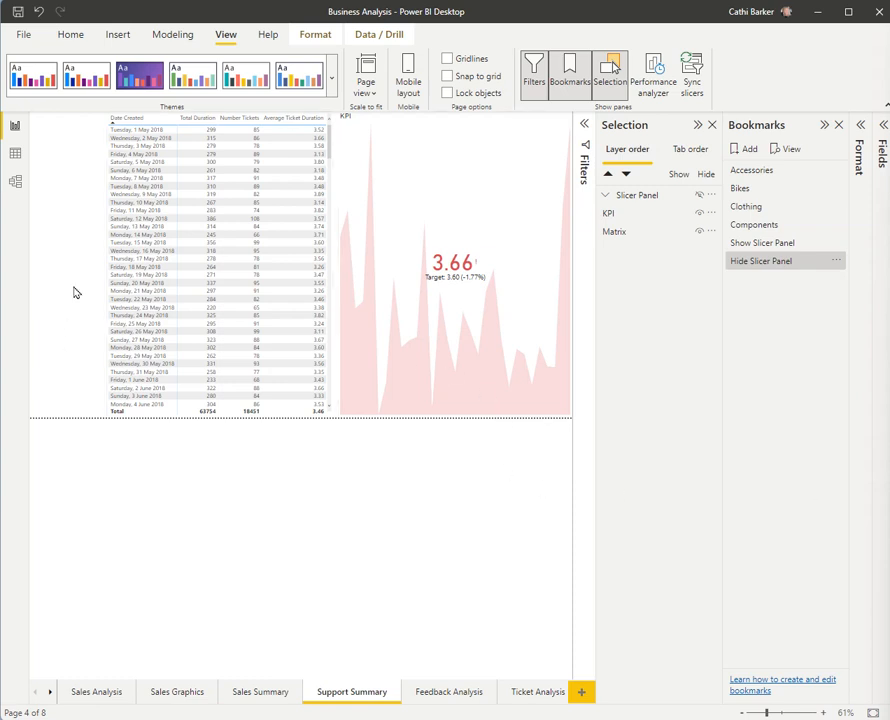
Step: Insert the HamburgerButton.jpg image and shrink it into the upper-left corner of the Support Summary page
click(72, 165)
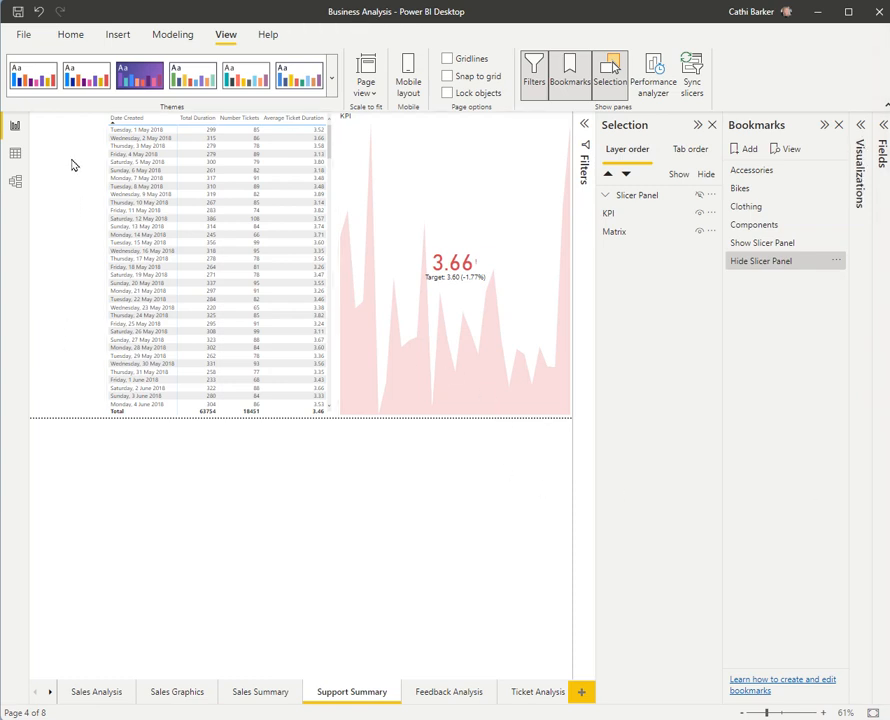
click(117, 34)
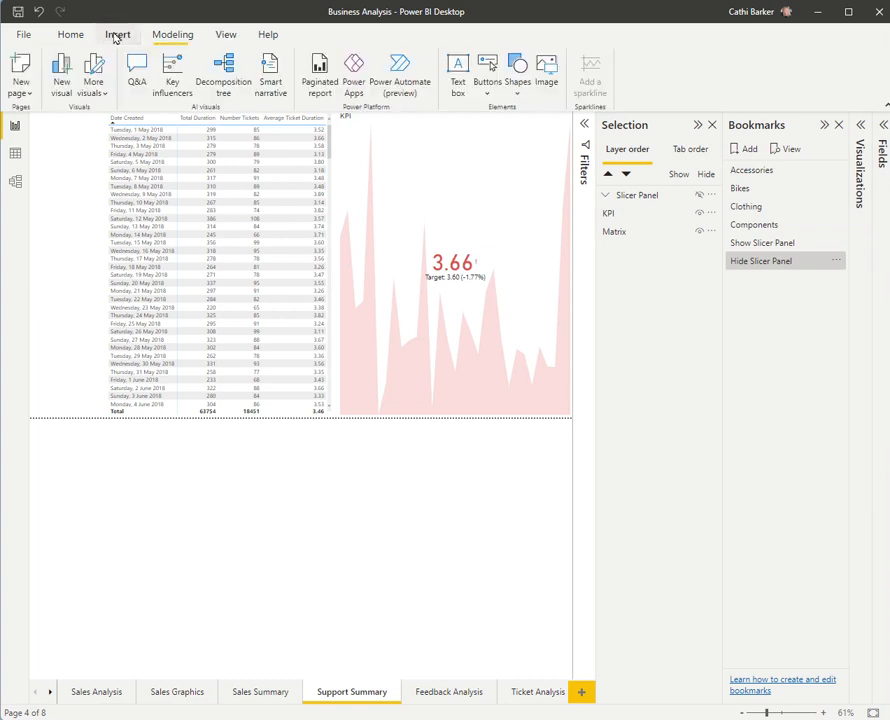
click(547, 79)
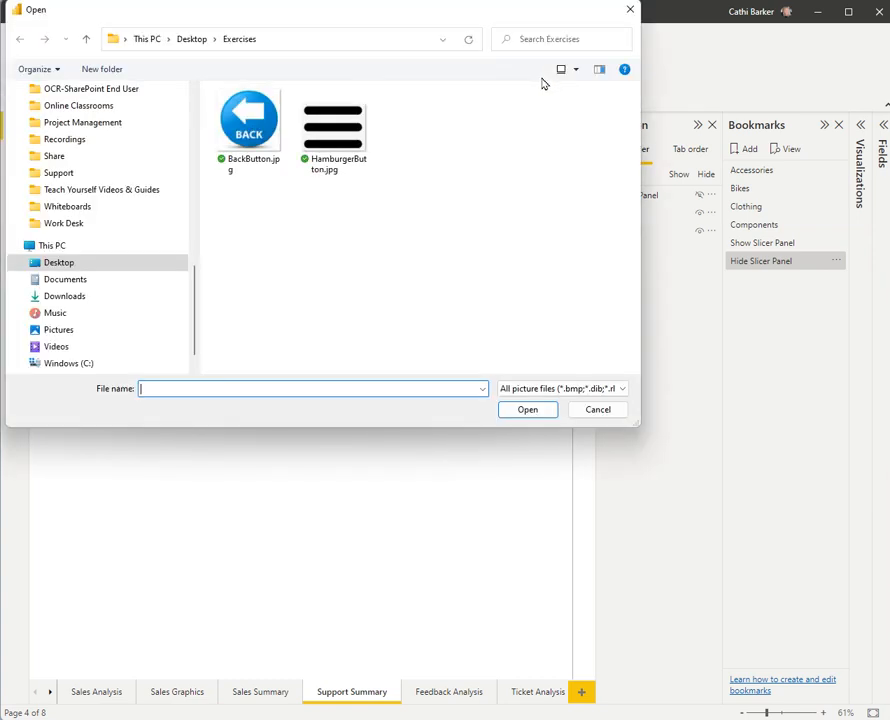
click(321, 140)
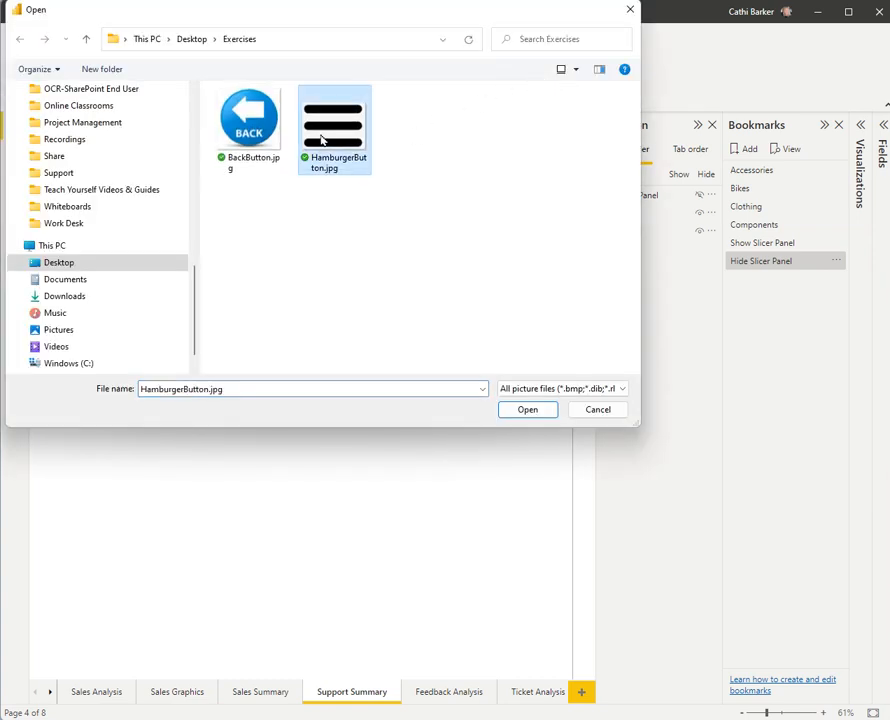
click(527, 410)
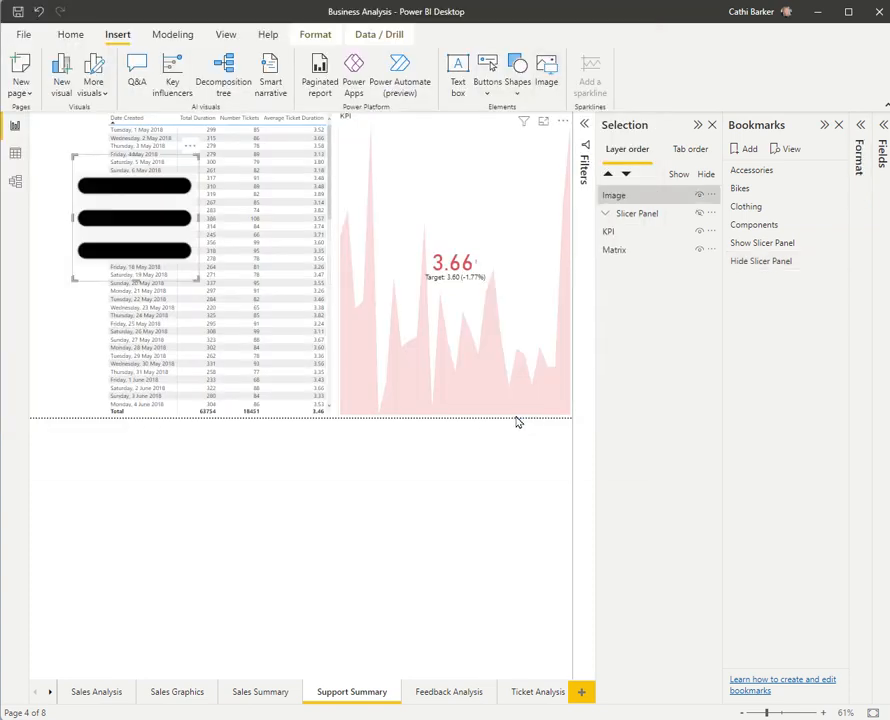
drag(139, 218, 97, 176)
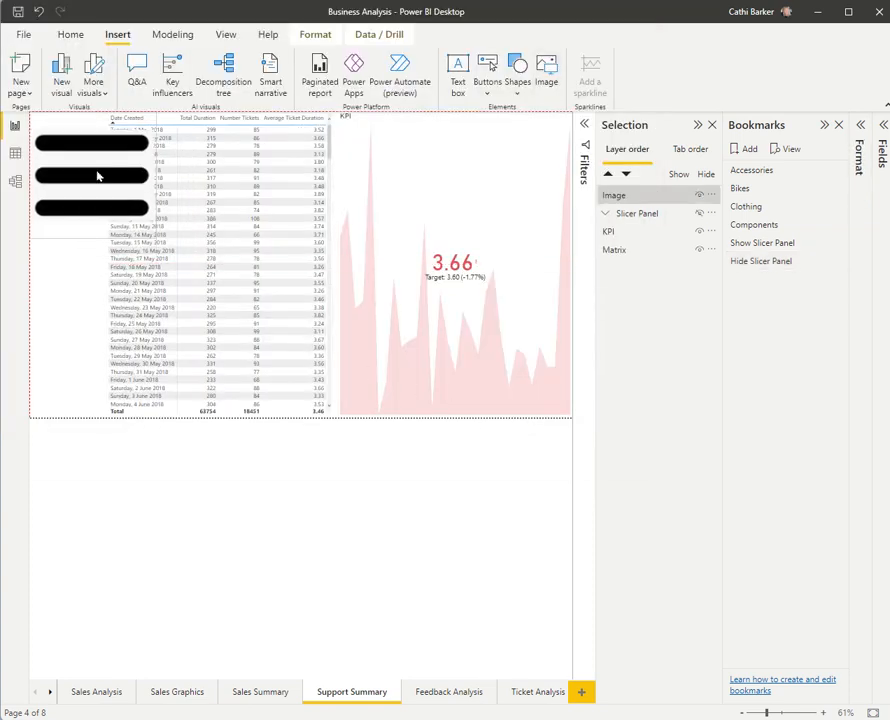
drag(150, 236, 53, 165)
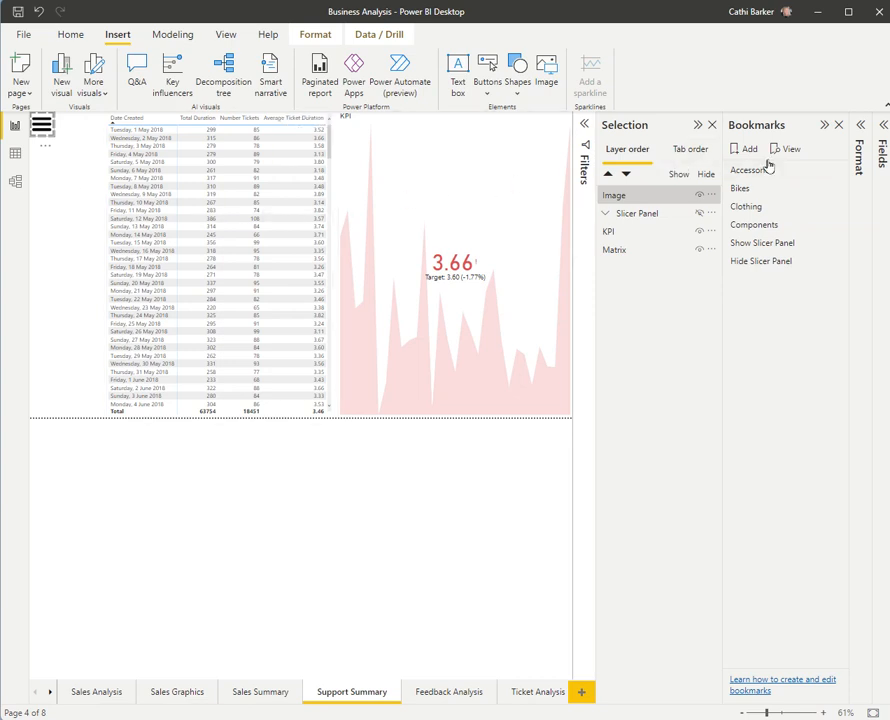
Step: Turn on the hamburger image's action with type Bookmark, targeting the Show Slicer Panel bookmark
click(861, 128)
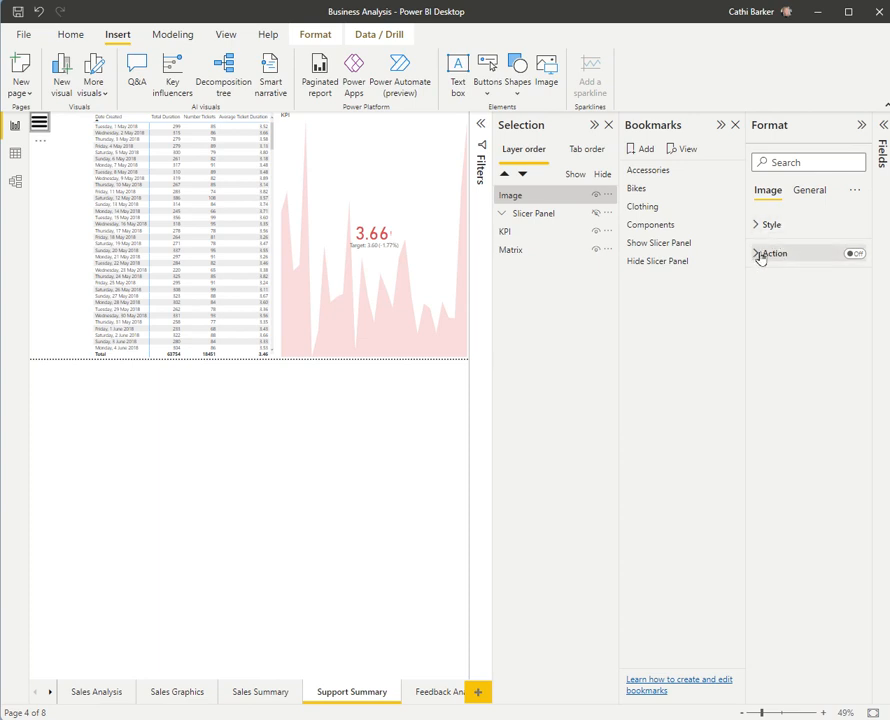
click(855, 254)
click(761, 256)
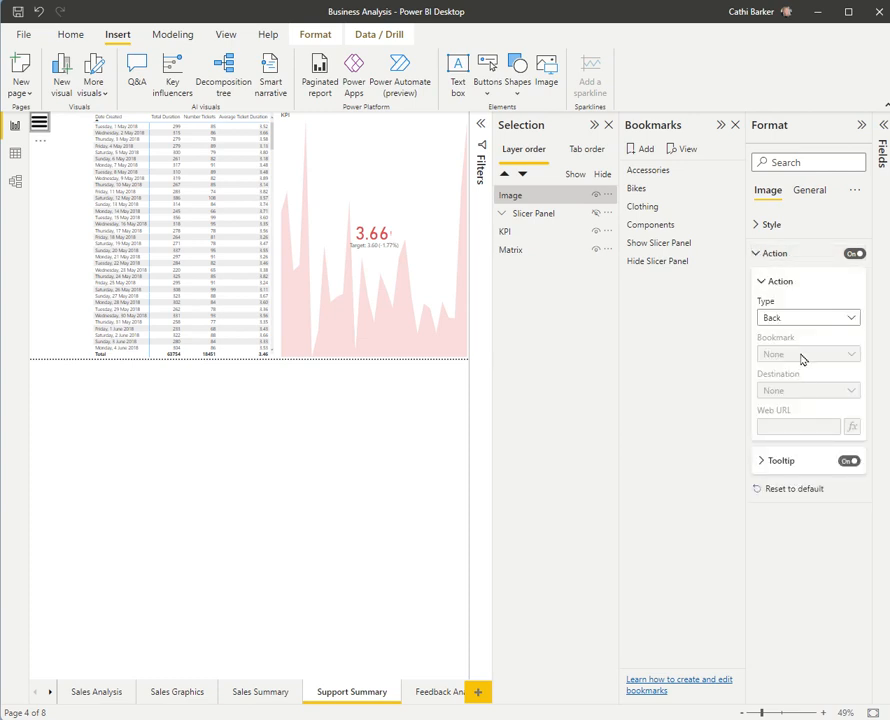
click(850, 318)
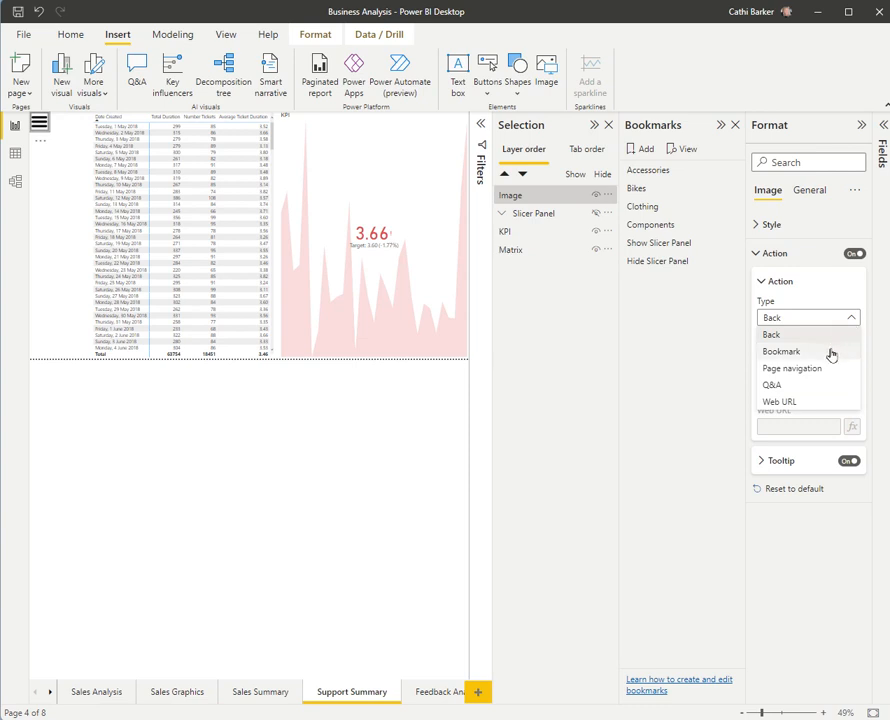
click(838, 352)
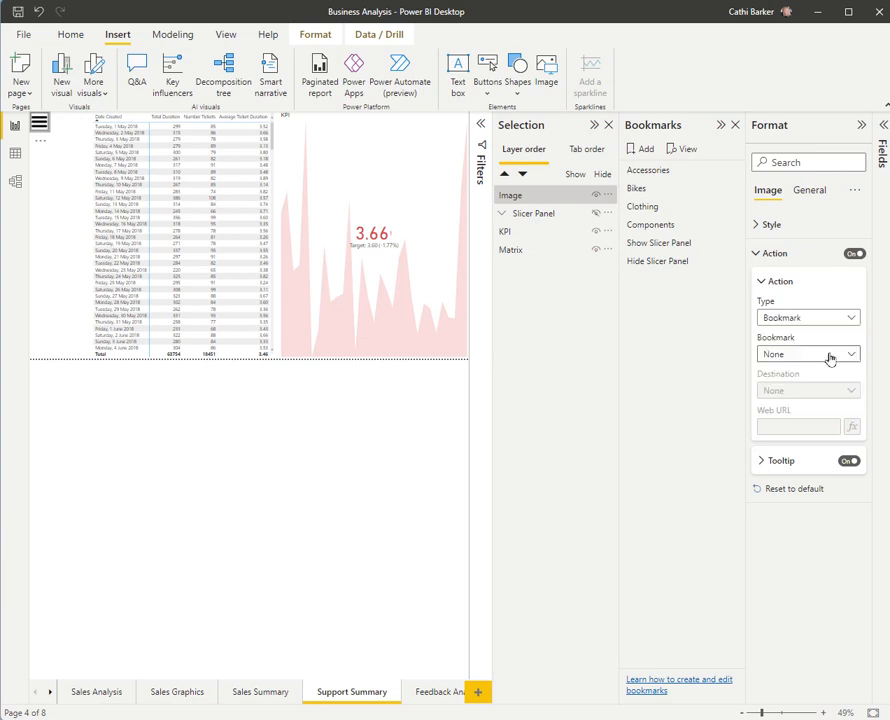
click(851, 356)
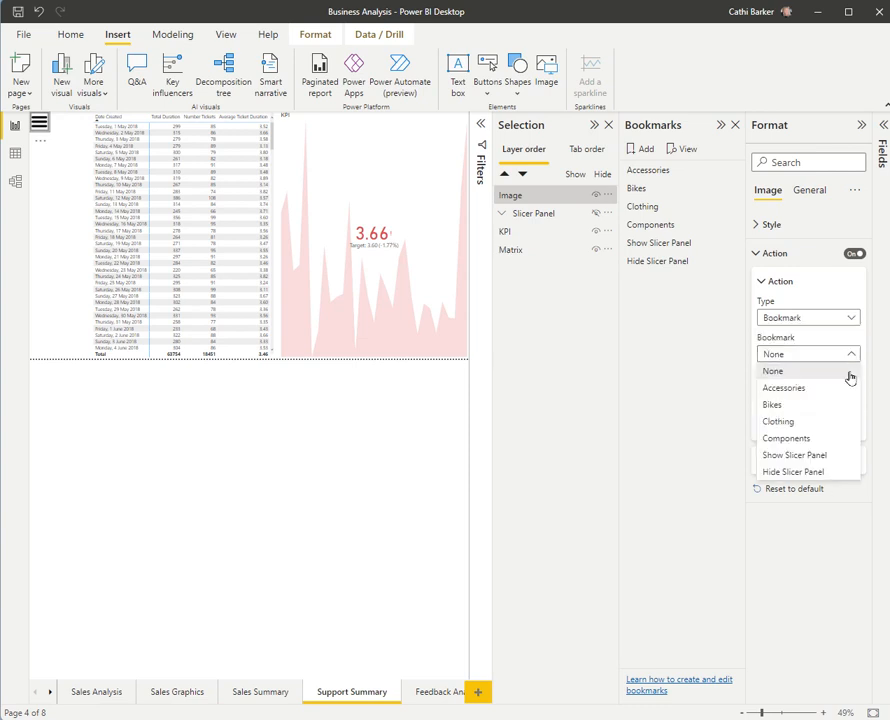
click(826, 457)
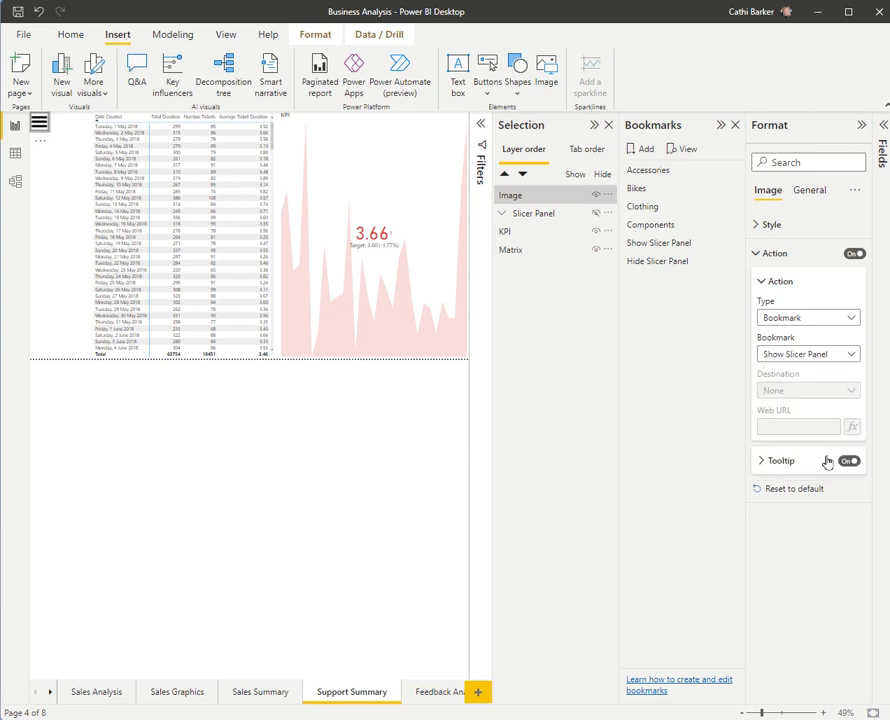
Step: Set the hamburger image's tooltip to "Click to Show Filter Panel" and use the image to show the slicer panel
click(762, 463)
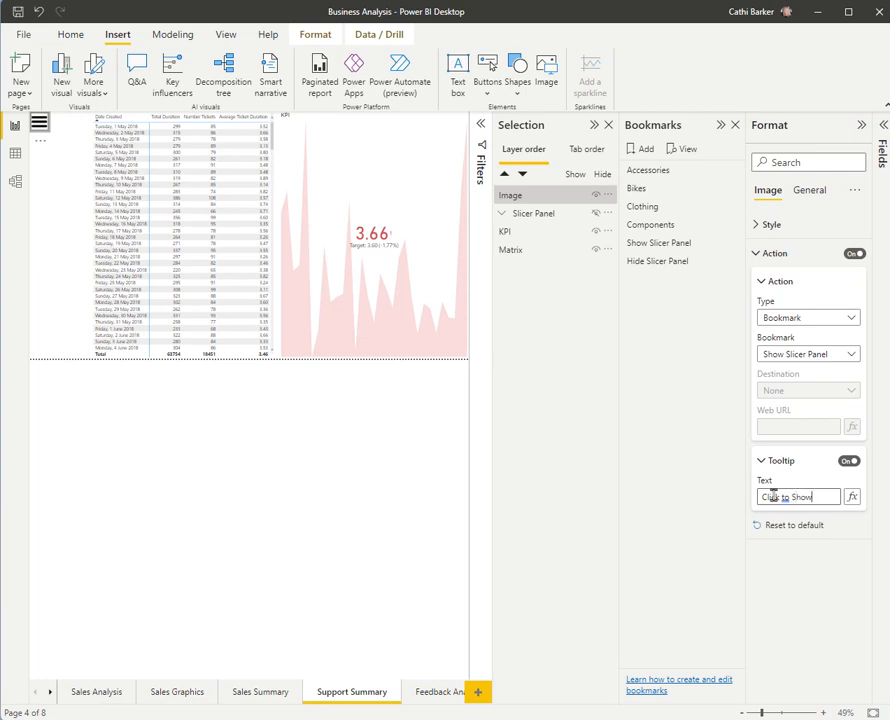
text(Pane)
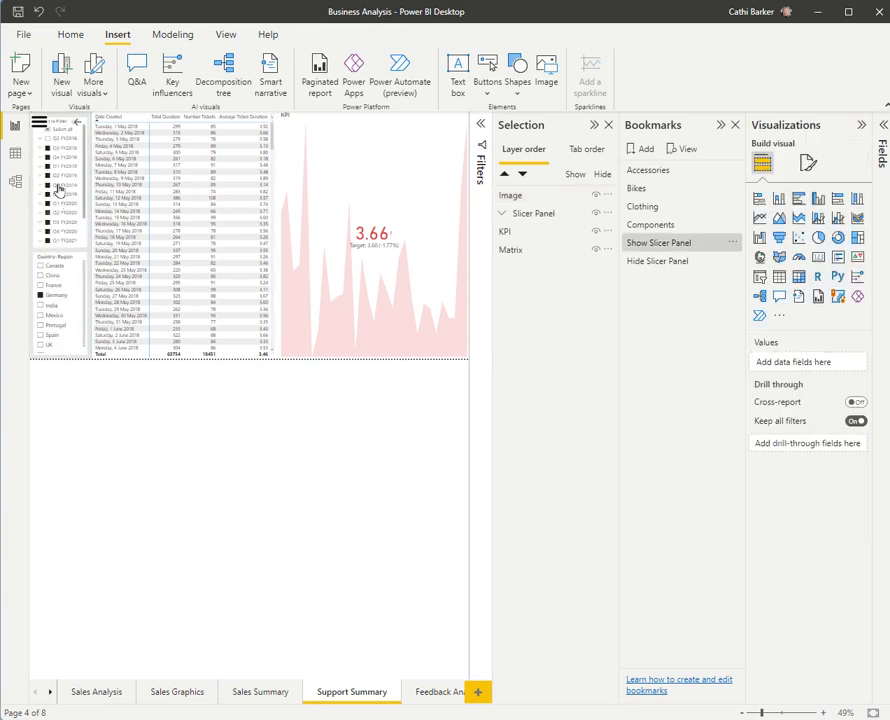
ctrl+click(39, 124)
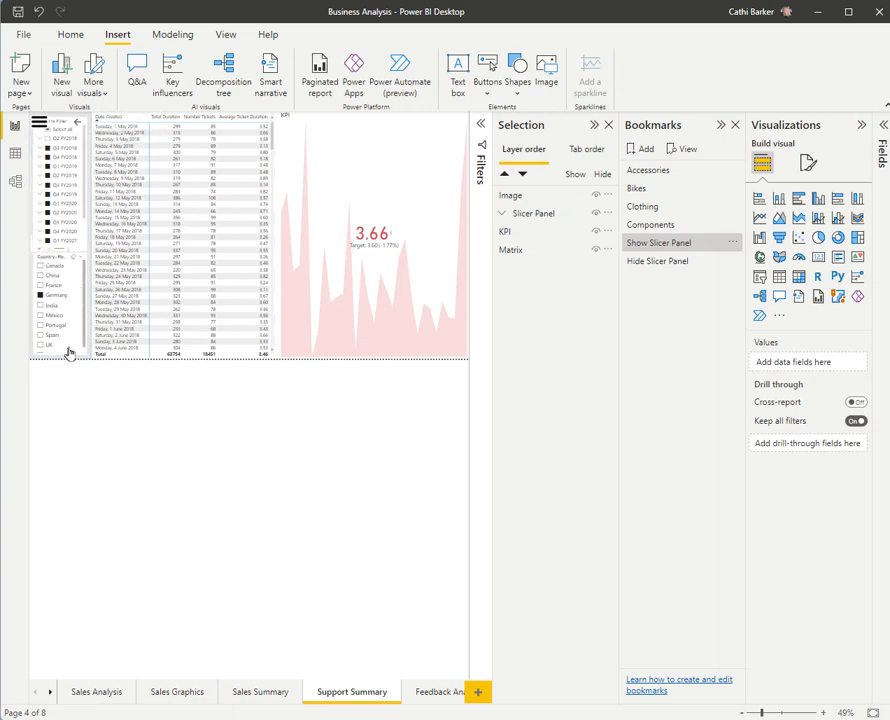
Step: Turn on the action of the arrow button inside the Slicer Panel group and set its tooltip to "Hide Slicer Panel"
click(79, 126)
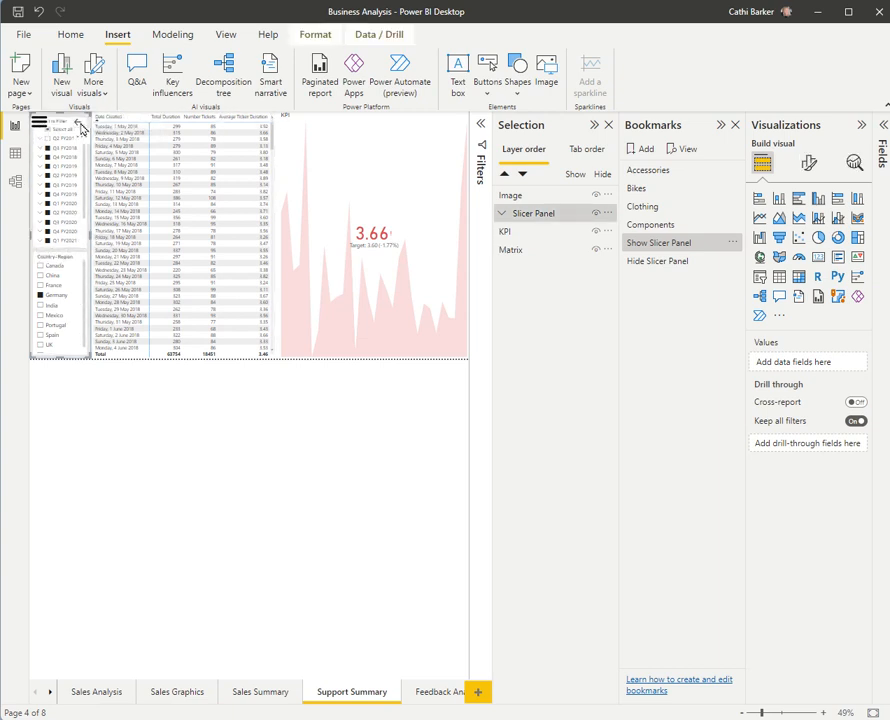
click(78, 124)
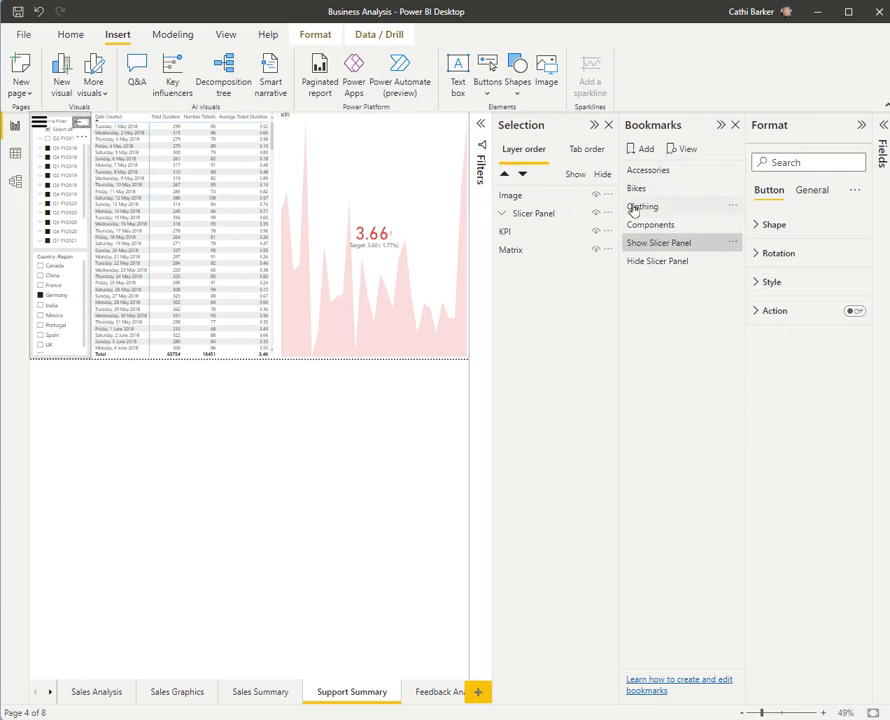
click(502, 213)
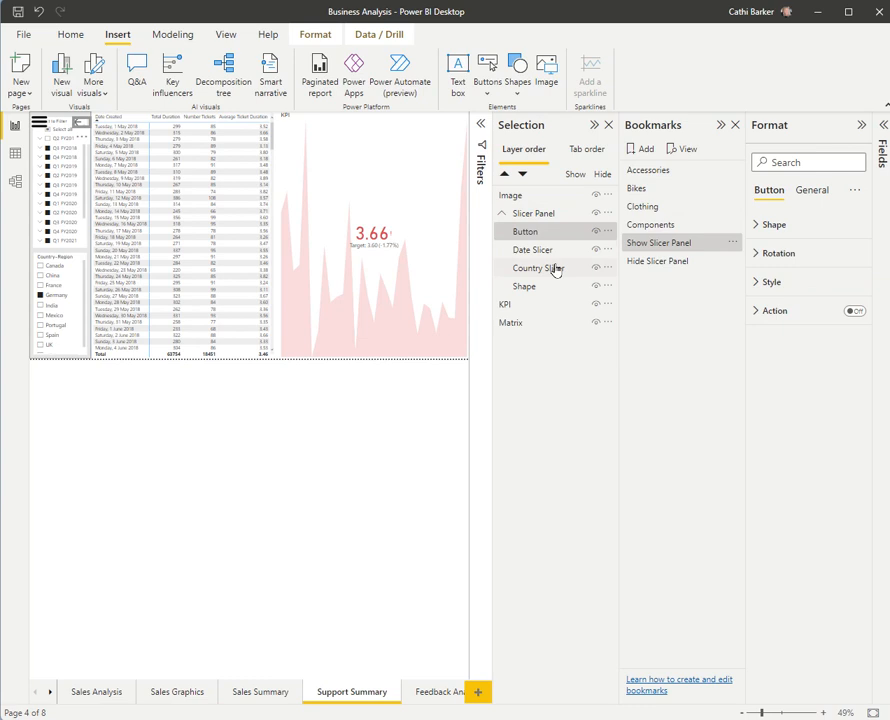
ctrl+click(533, 234)
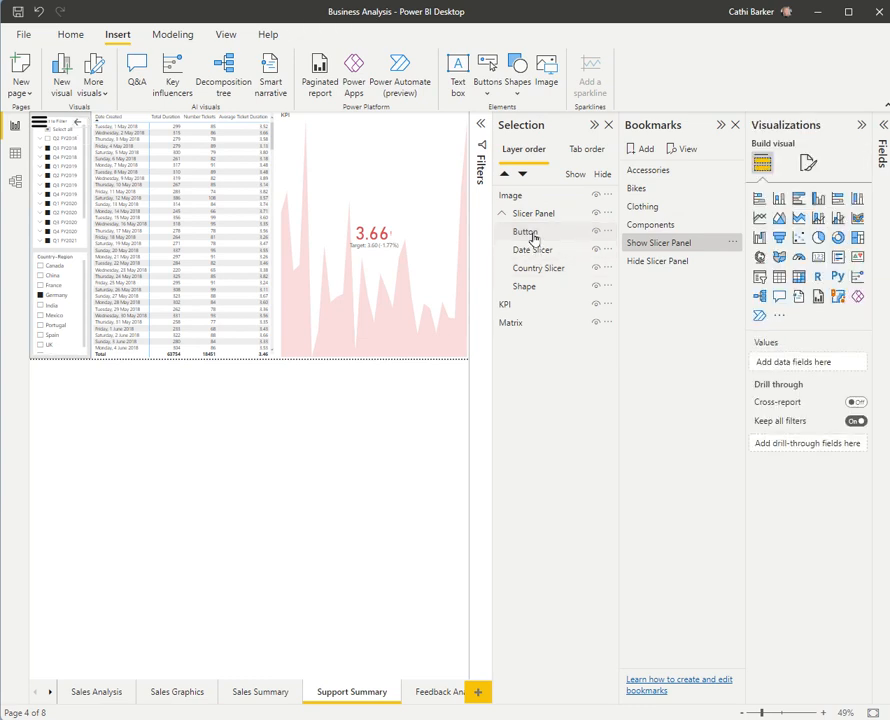
click(533, 236)
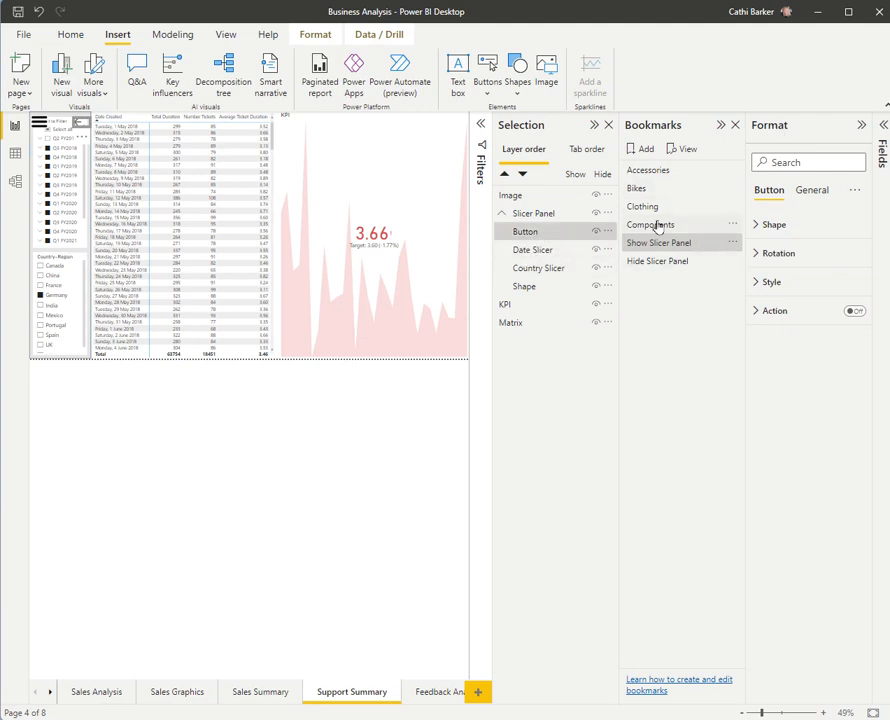
click(856, 313)
click(767, 317)
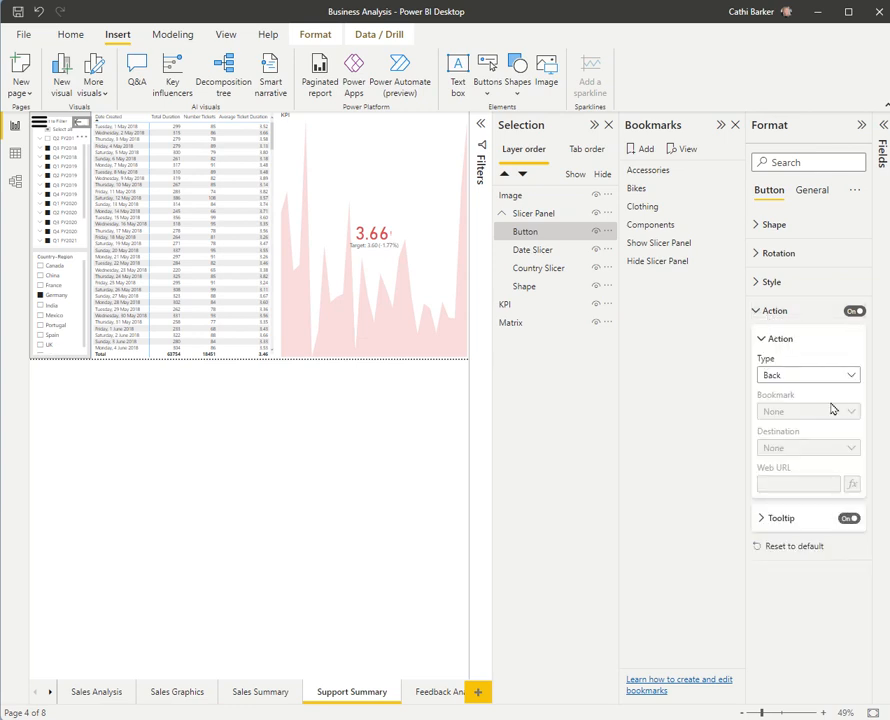
click(761, 518)
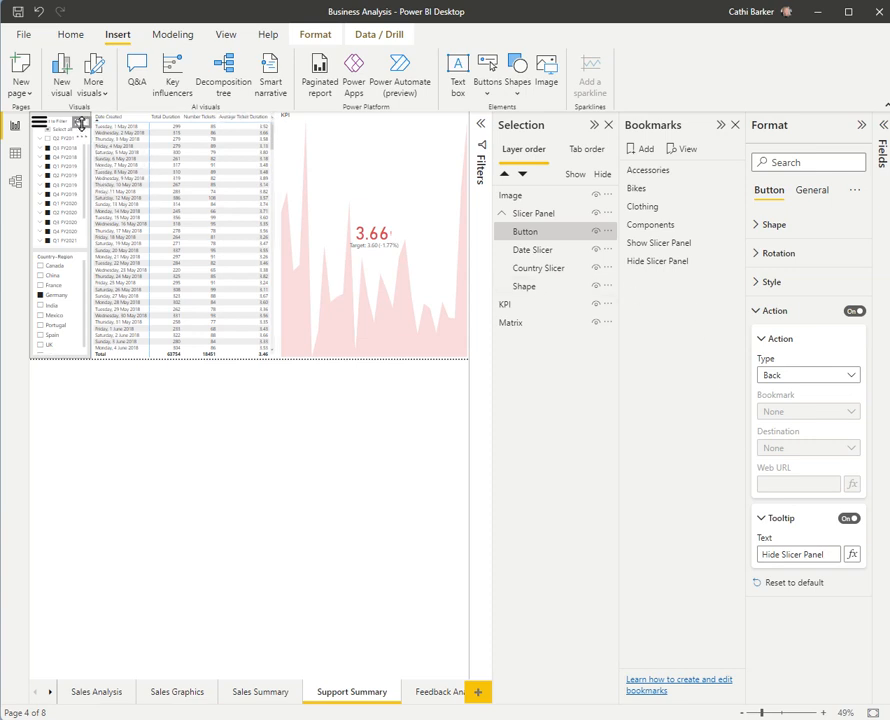
Step: Test the arrow button's action and return to the Support Summary page
click(305, 455)
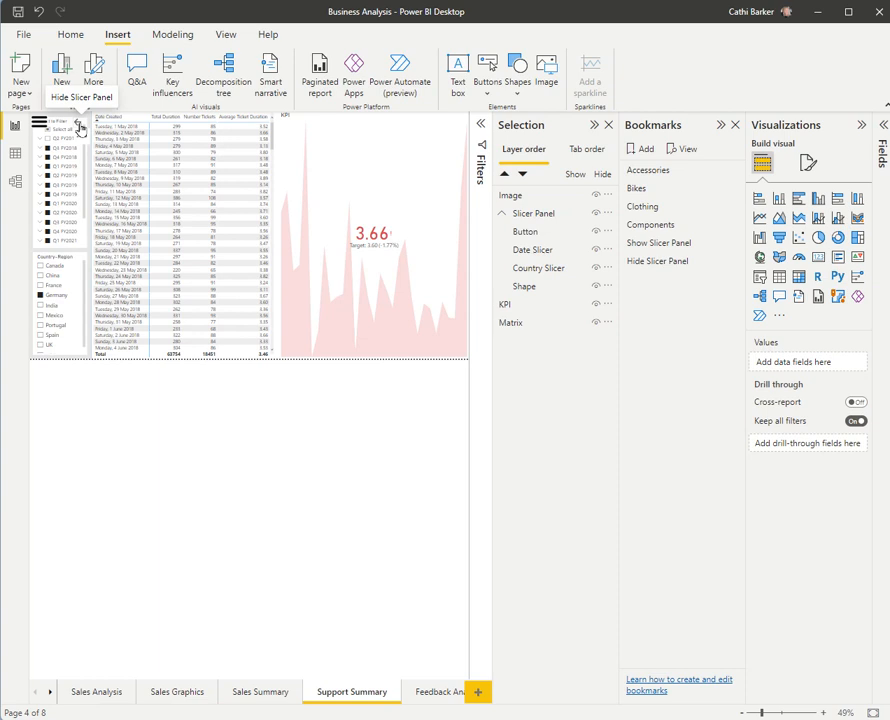
ctrl+click(80, 127)
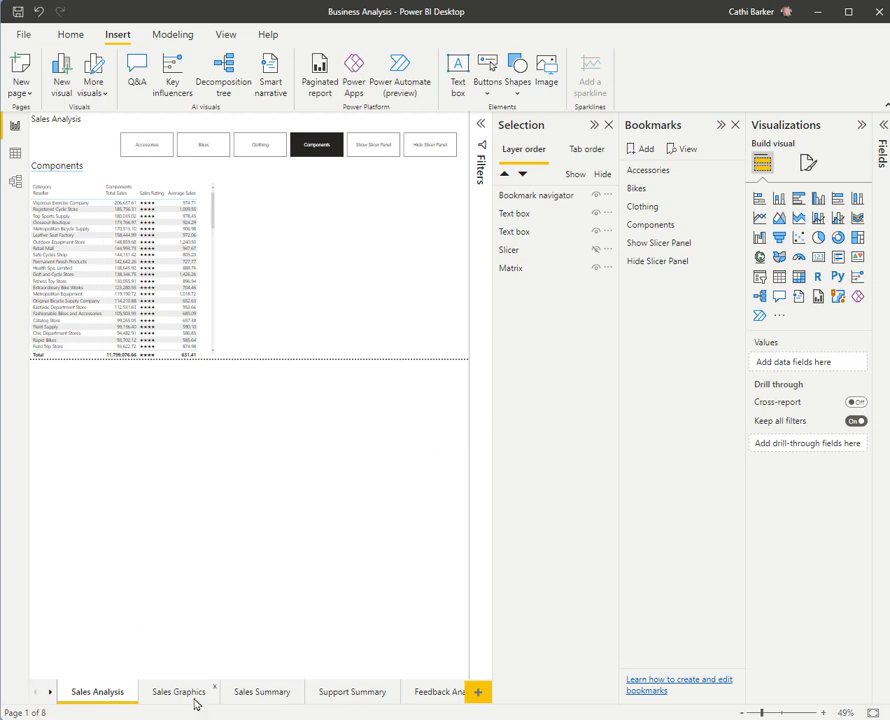
click(351, 692)
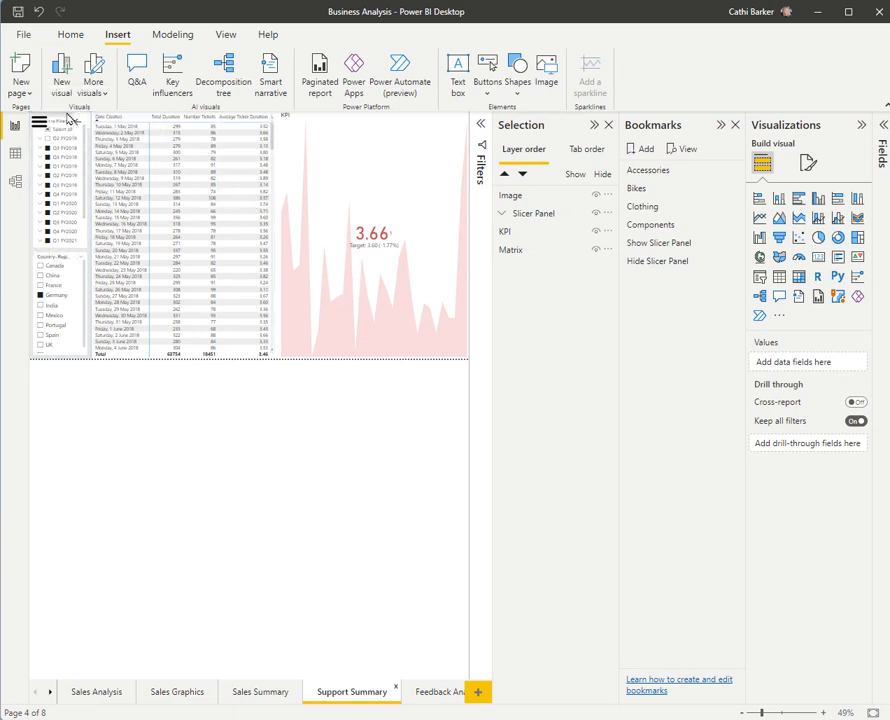
Step: Move the Date Slicer in the Slicer Panel group down so it clears the hamburger image and arrow button
click(503, 216)
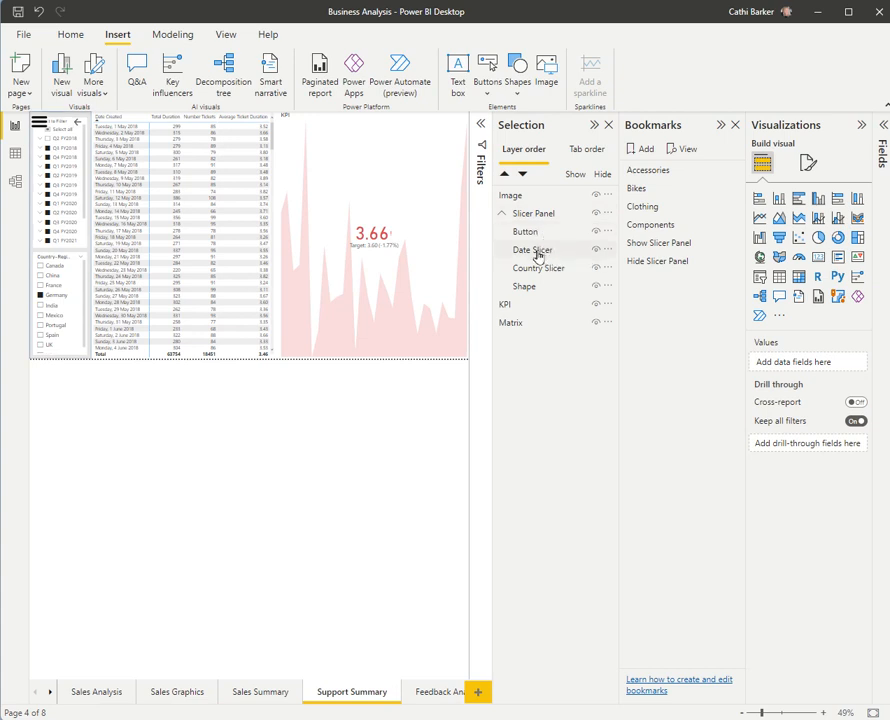
click(540, 251)
drag(60, 118, 61, 134)
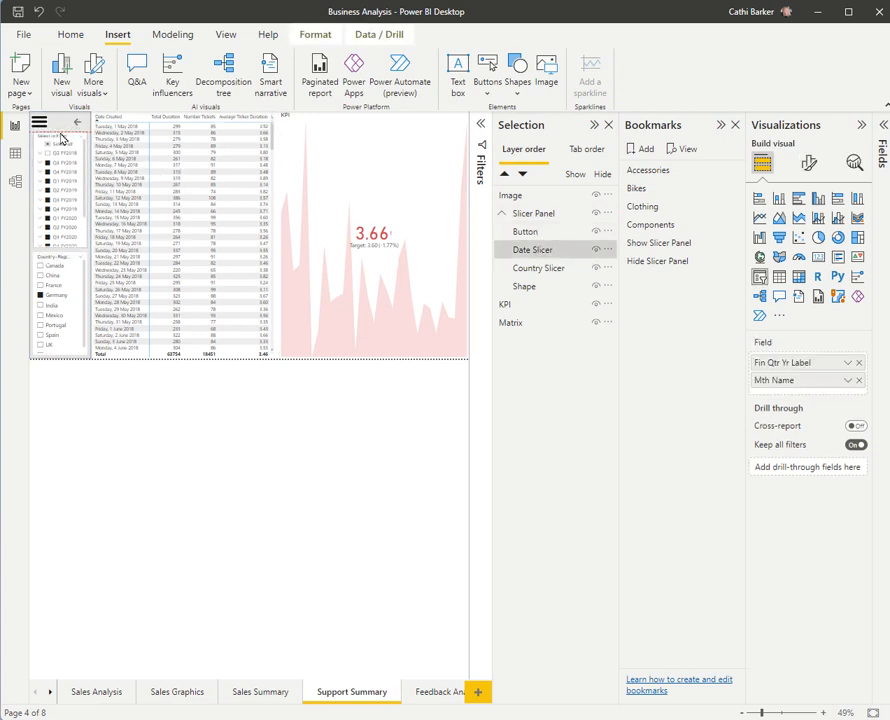
Step: Test the arrow button again with the date slicer moved, and go back to the Support Summary page
click(382, 529)
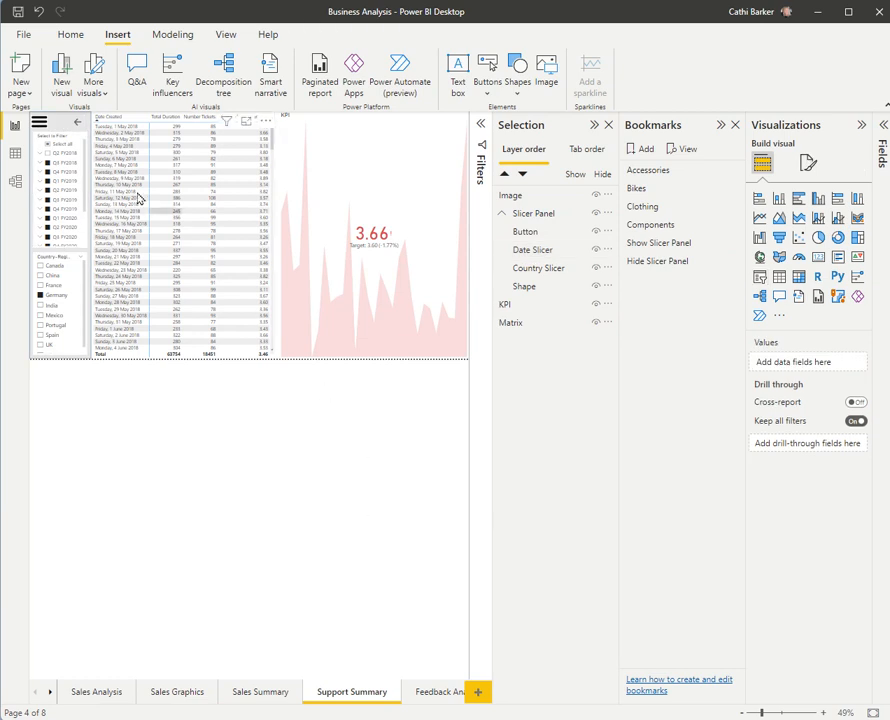
ctrl+click(78, 123)
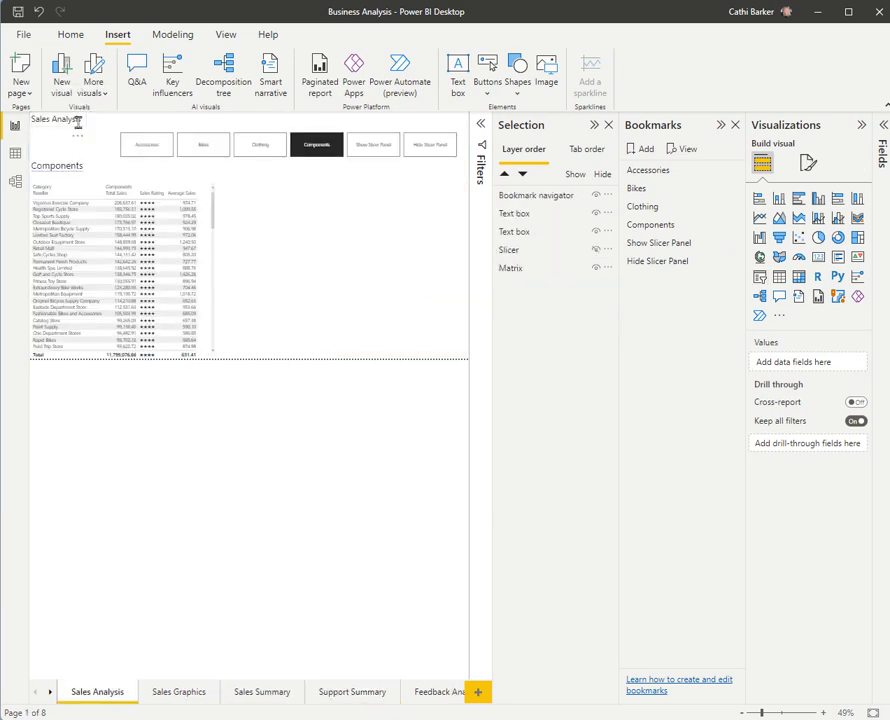
click(345, 699)
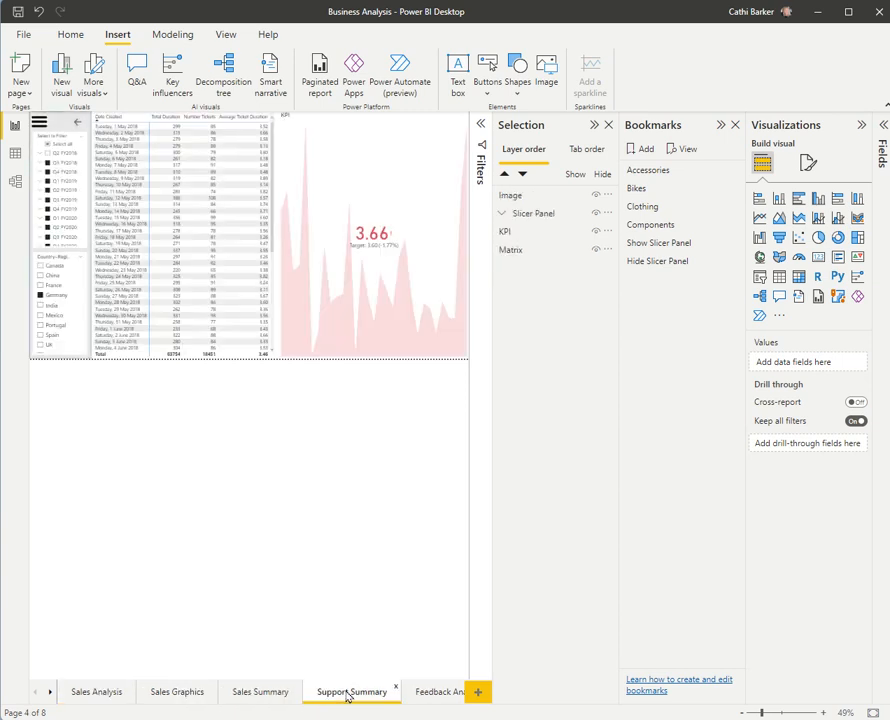
Step: Set the arrow button's action type to Bookmark with Hide Slicer Panel as its bookmark, and deselect the button
click(78, 127)
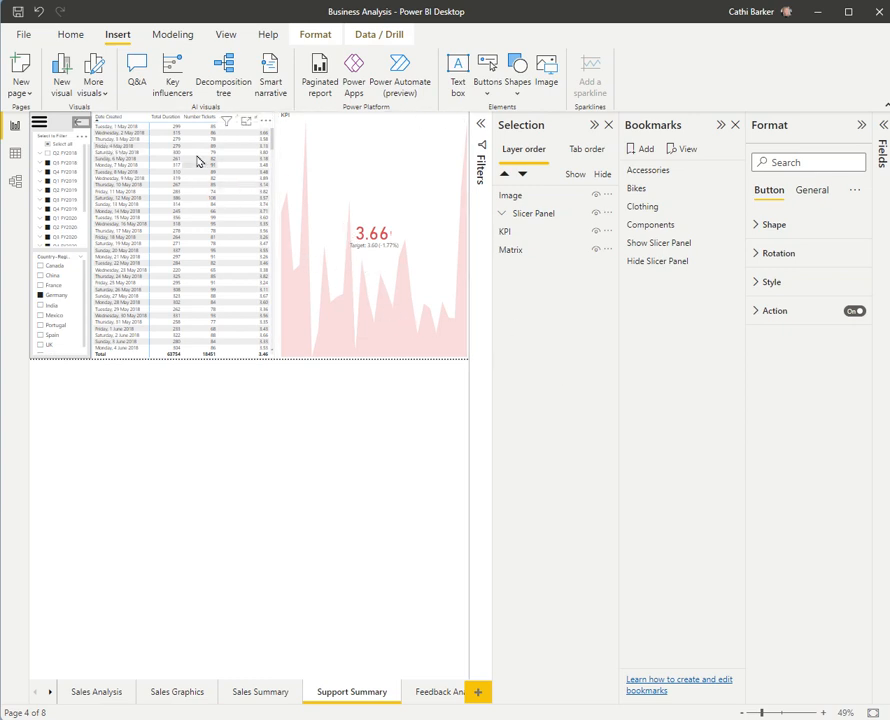
click(755, 311)
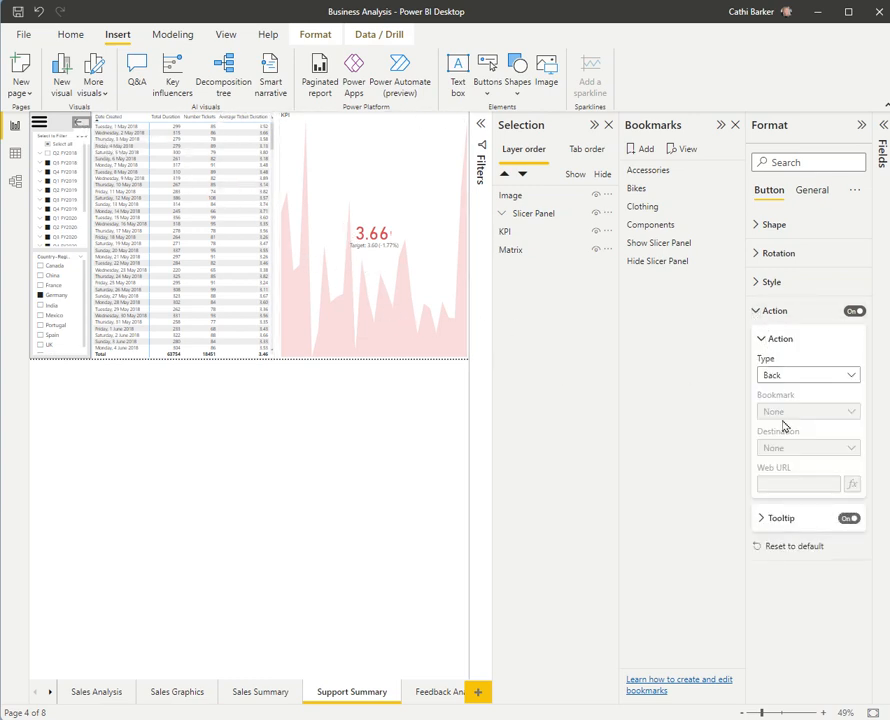
click(855, 376)
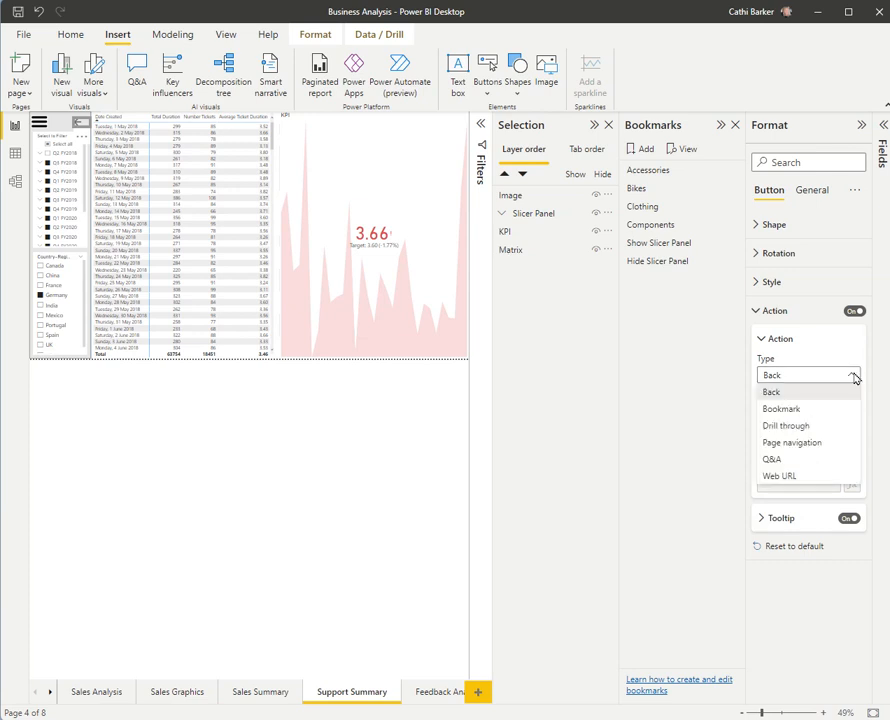
click(792, 410)
click(851, 414)
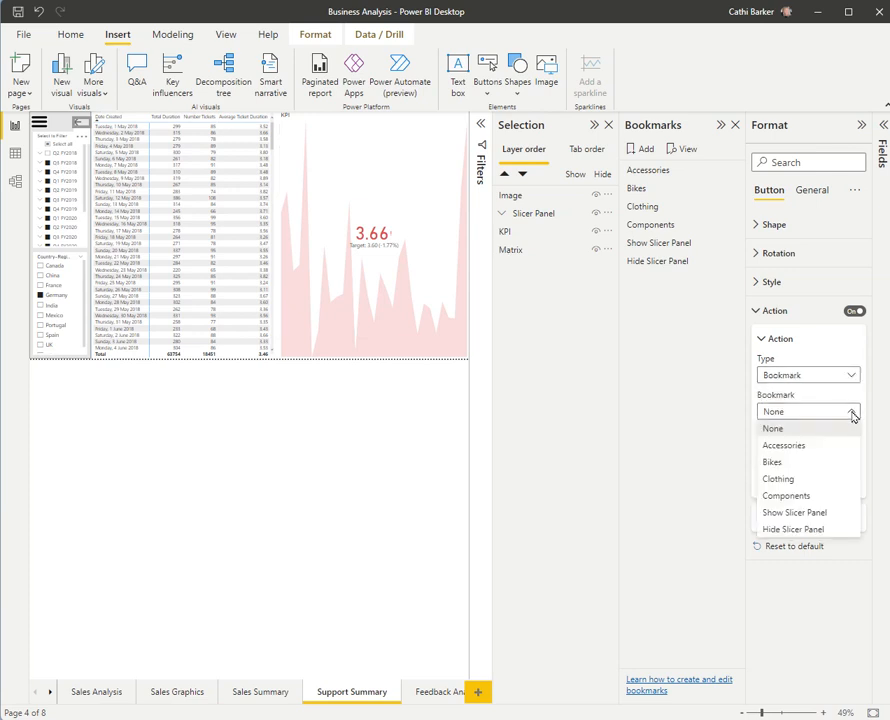
click(788, 530)
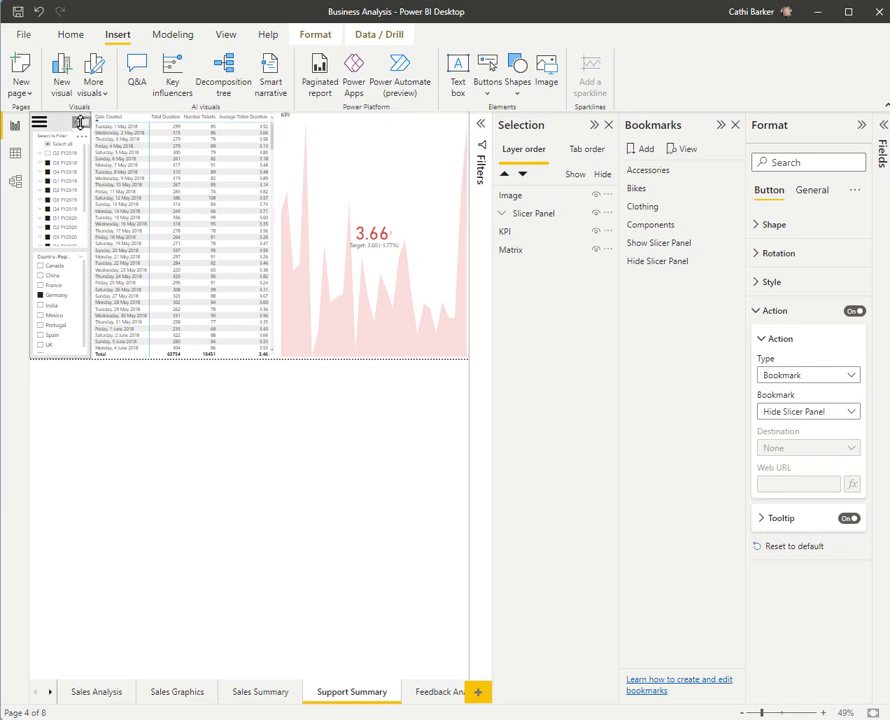
click(248, 486)
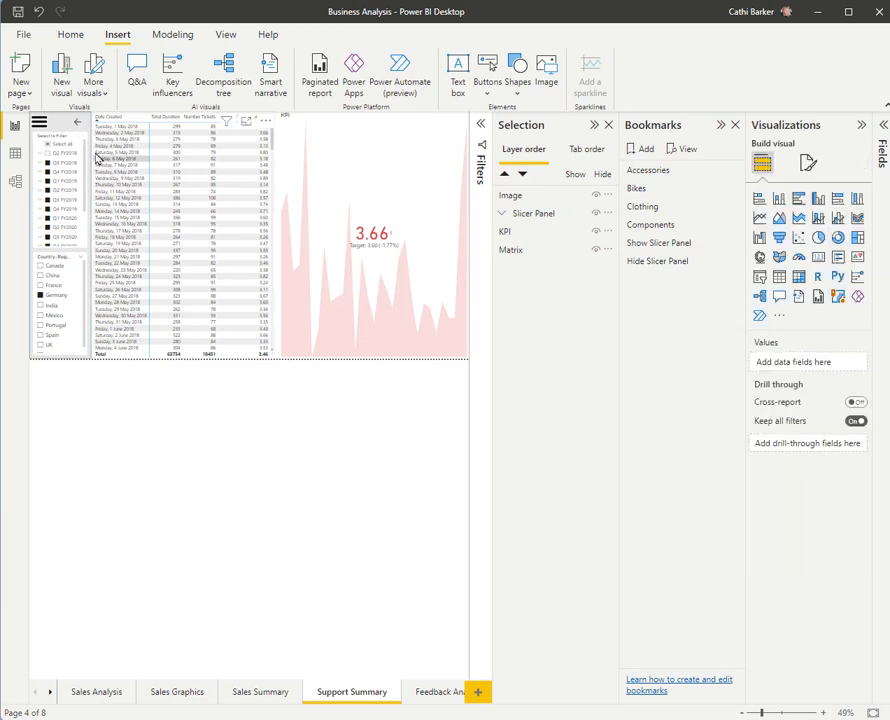
Step: Test hiding the Slicer Panel with the arrow button and showing it with the hamburger image
ctrl+click(77, 128)
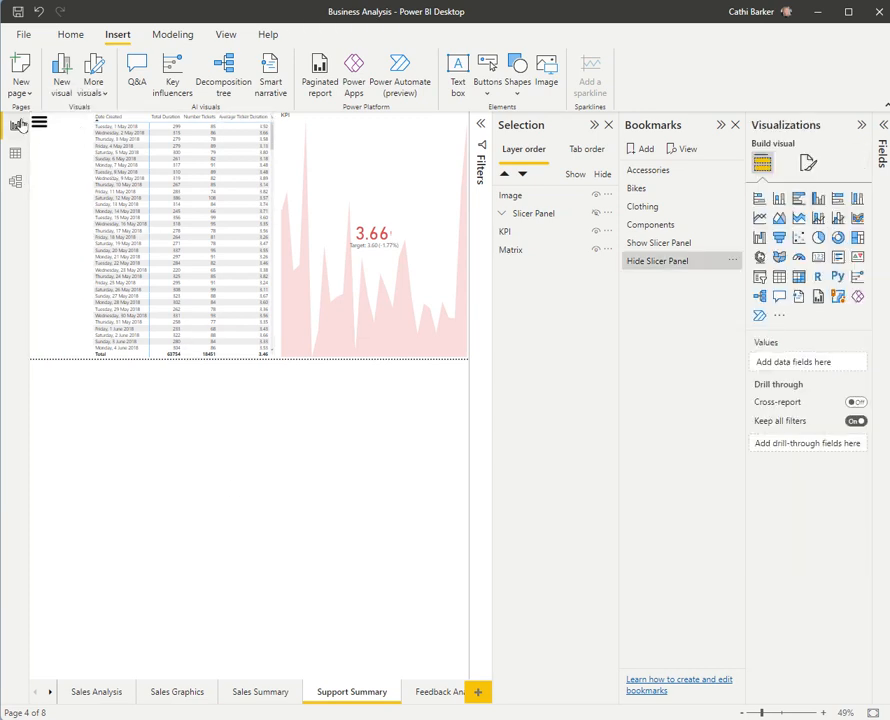
ctrl+click(37, 124)
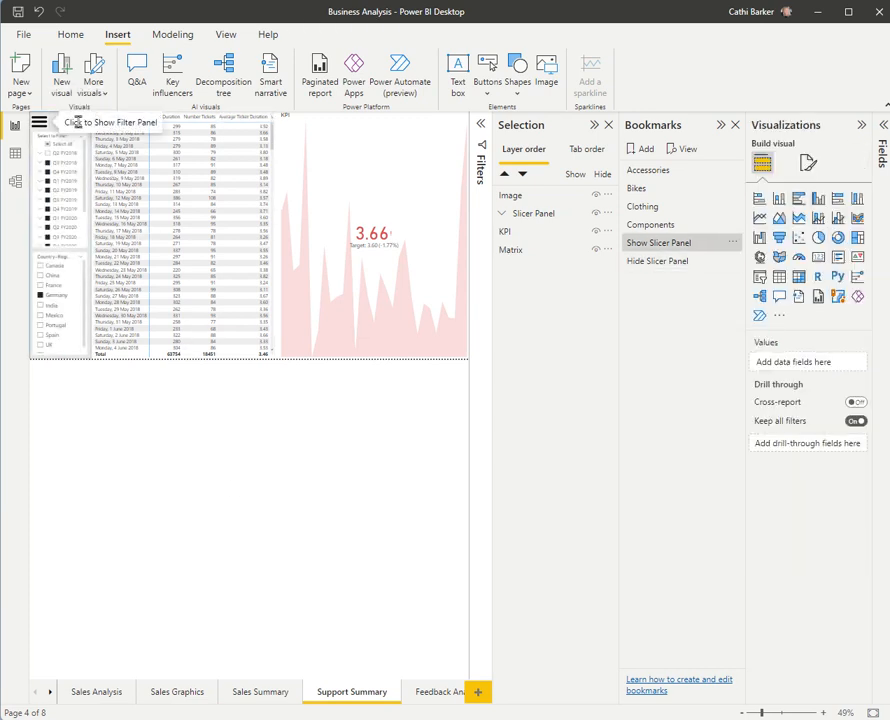
Step: Nudge the hamburger image slightly right and up, and enlarge the arrow button so both icons line up above the date slicer
click(43, 127)
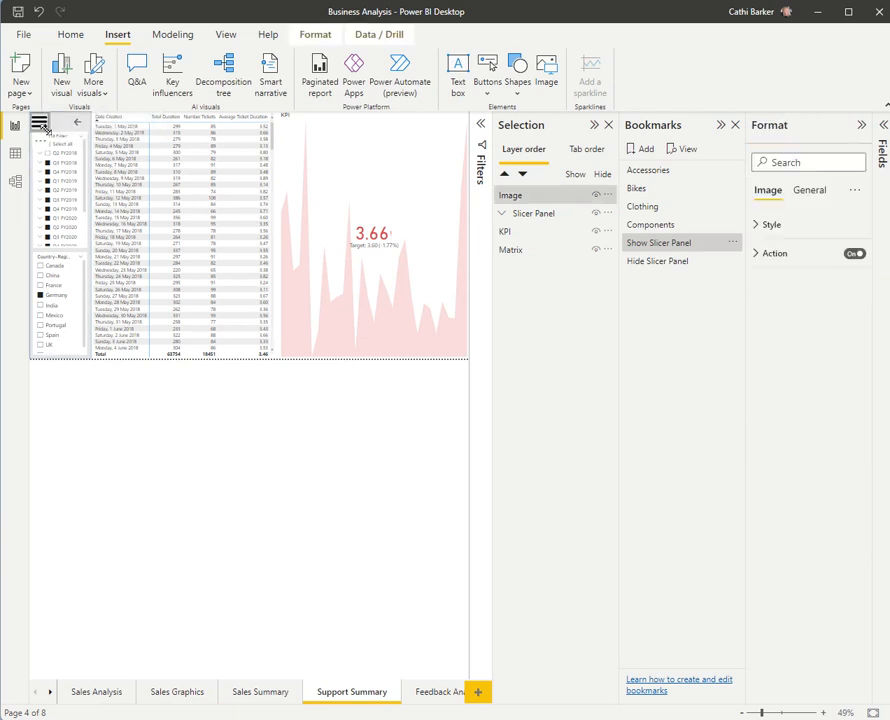
drag(46, 129, 50, 128)
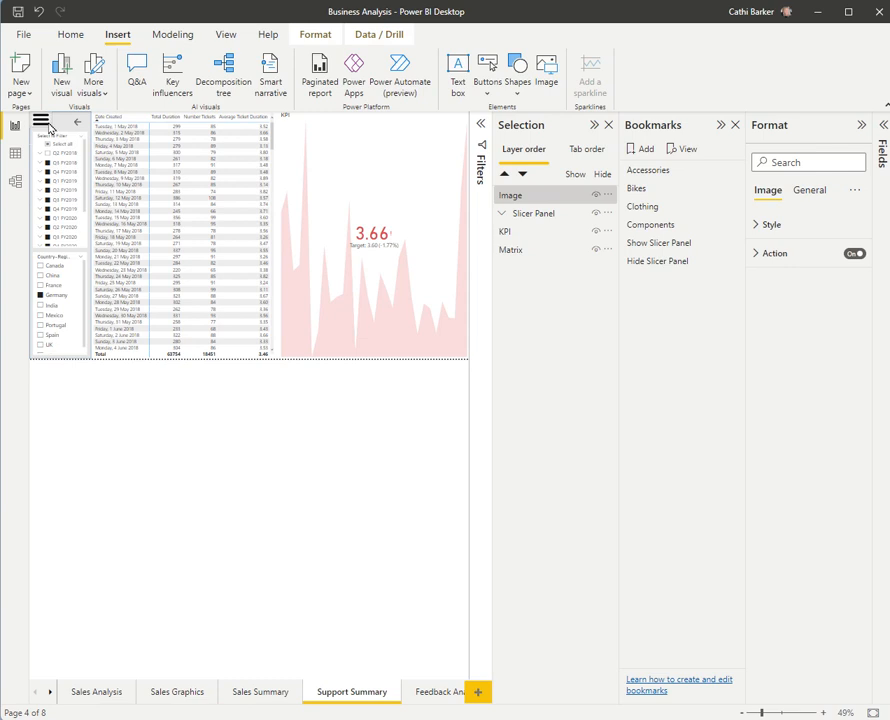
click(78, 124)
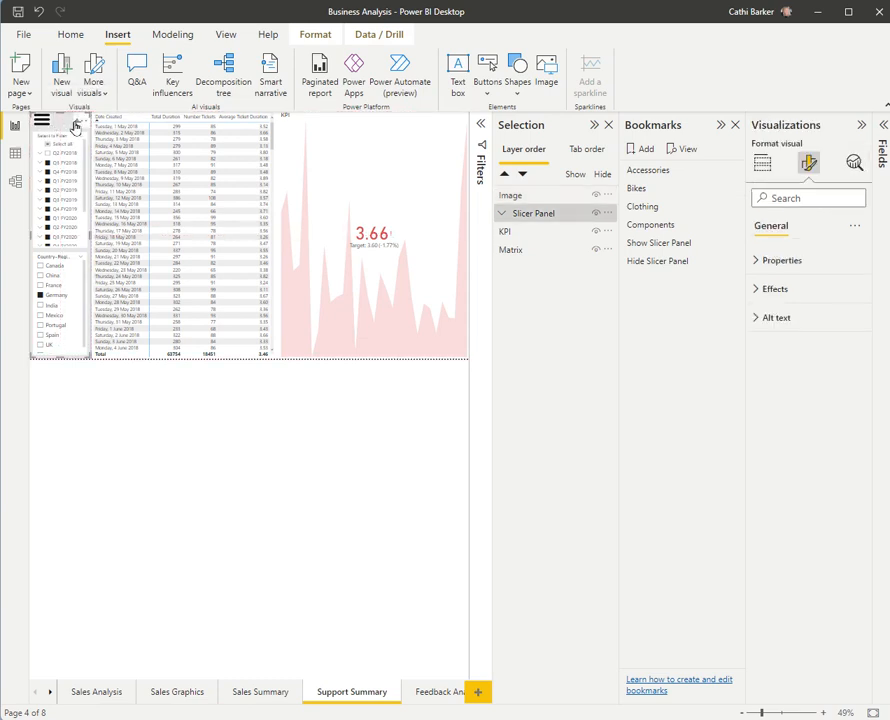
click(77, 124)
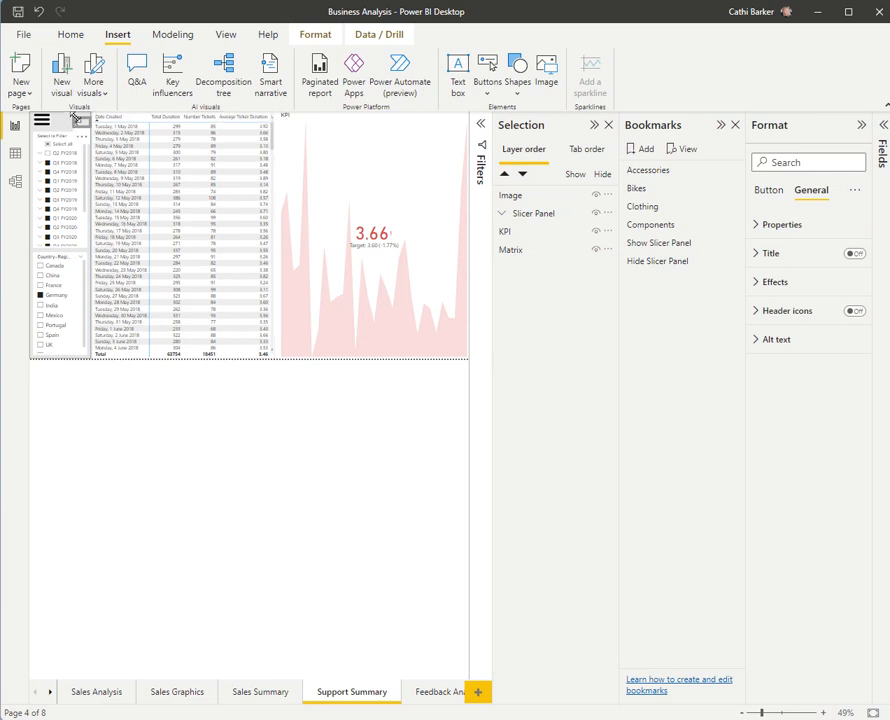
click(155, 424)
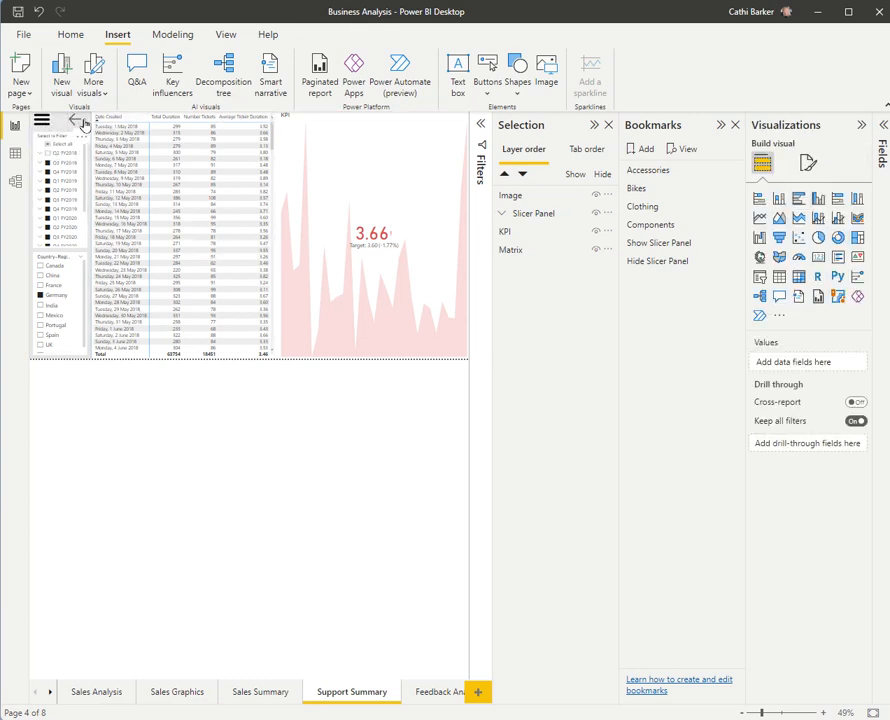
Step: Test the enlarged arrow button's hide action and examine which items the hidden Slicer Panel group contains
click(76, 124)
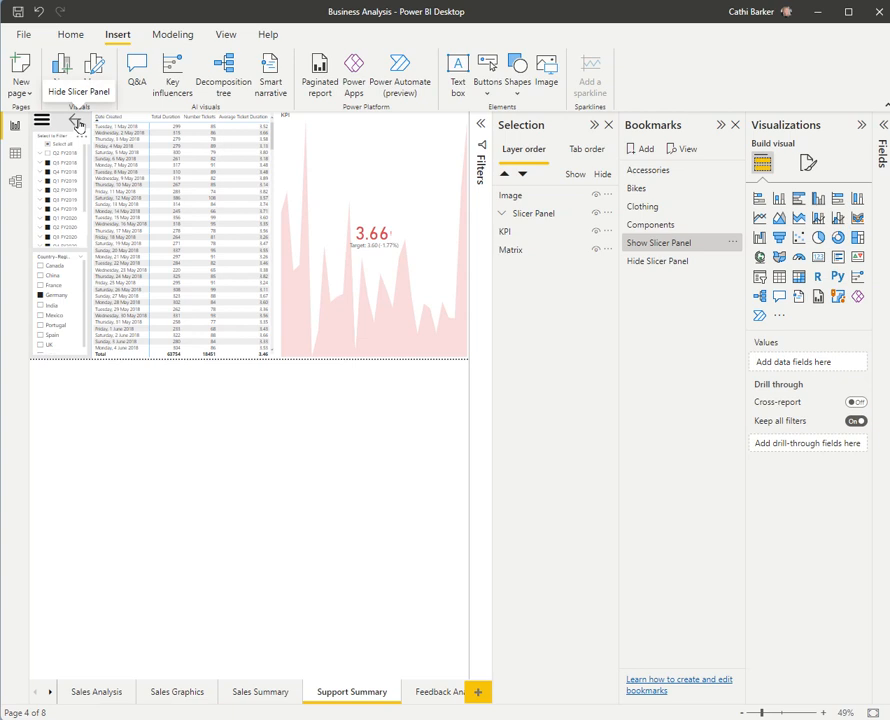
click(77, 123)
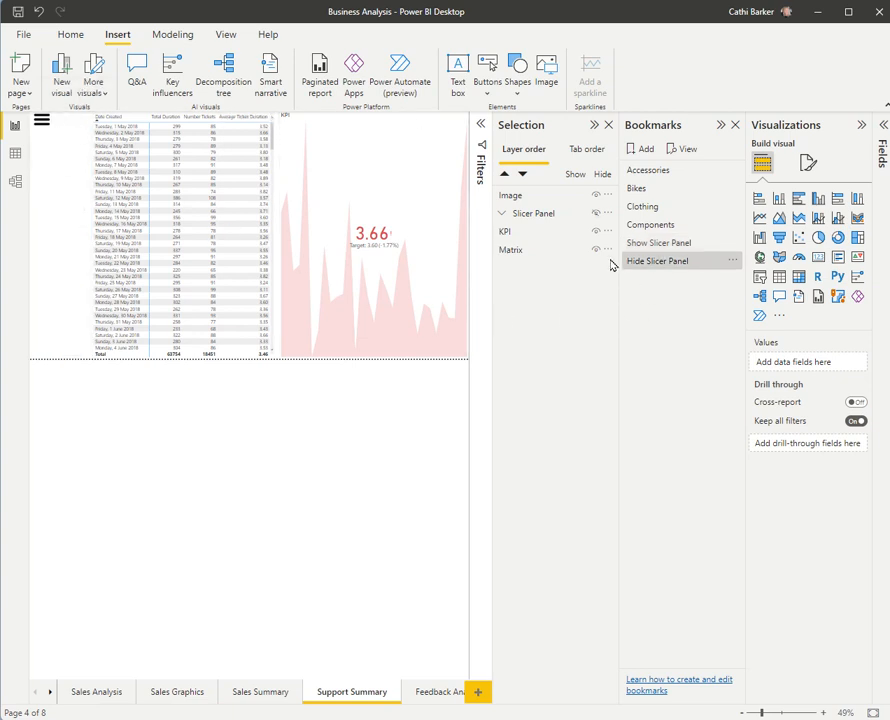
click(502, 214)
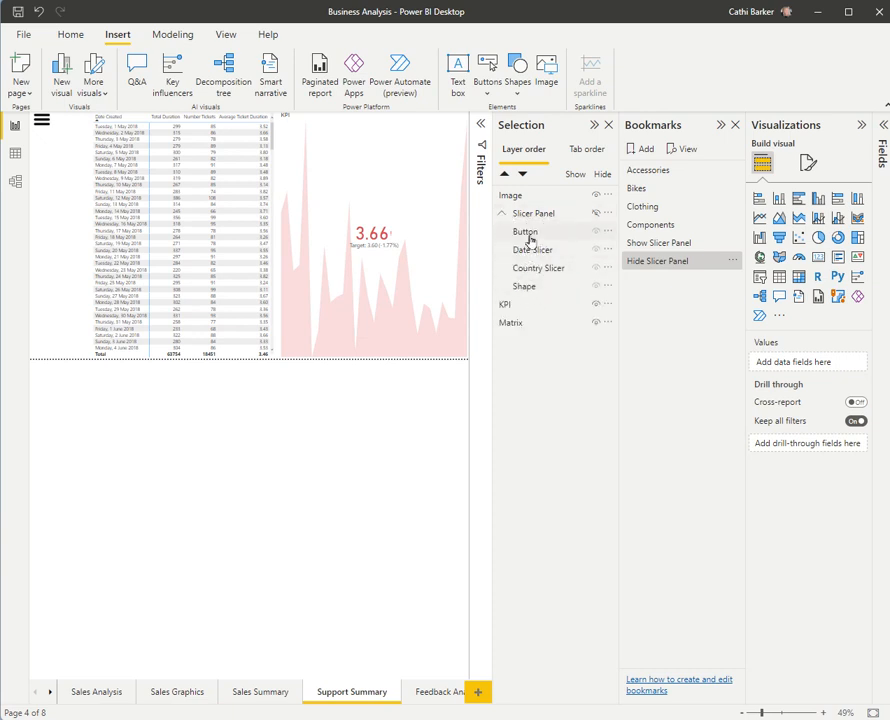
click(502, 213)
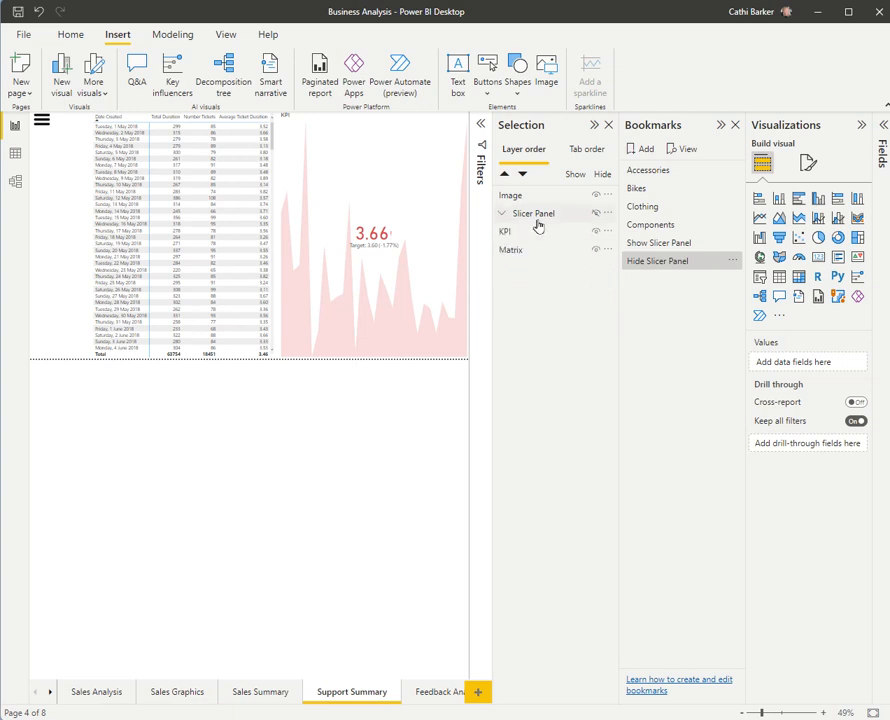
Step: Show the Slicer Panel with the hamburger image, hide it with the arrow button, and show it again
ctrl+click(40, 121)
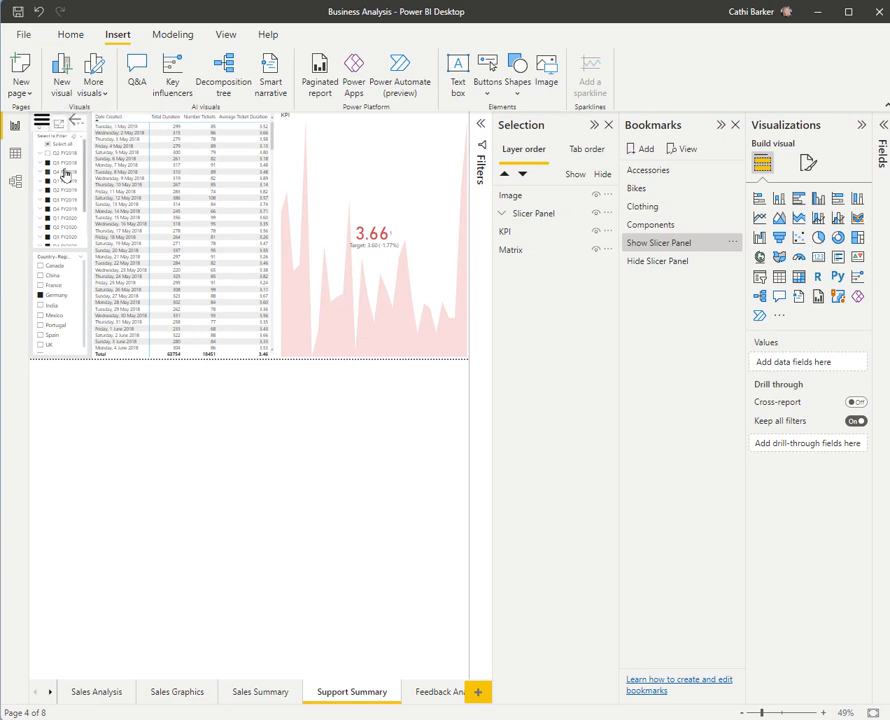
ctrl+click(74, 123)
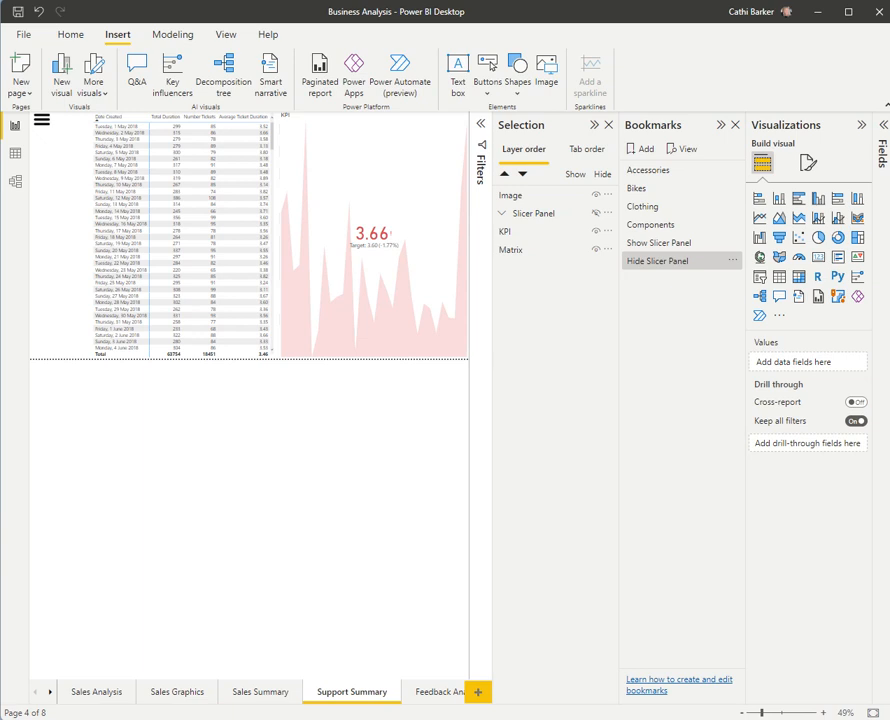
ctrl+click(40, 124)
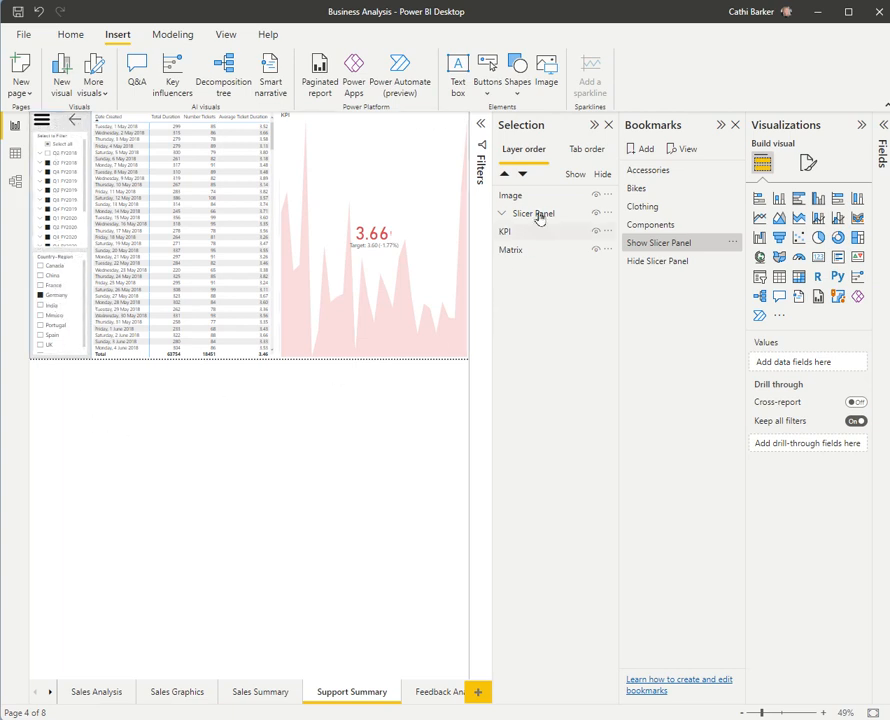
Step: Examine the visible Slicer Panel group's items and check the Hide Slicer Panel and Show Slicer Panel bookmarks
click(503, 215)
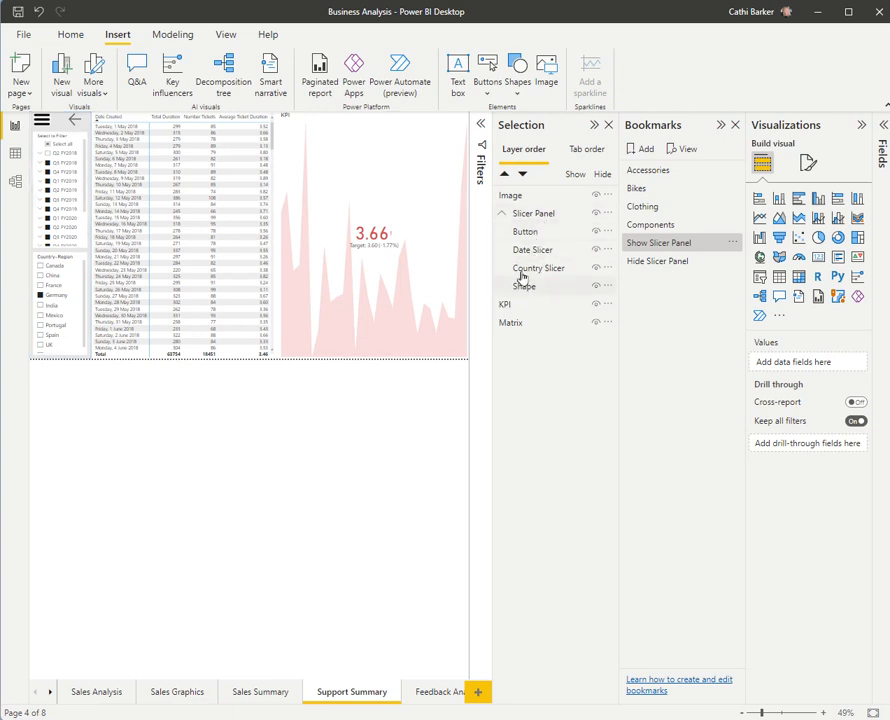
click(502, 215)
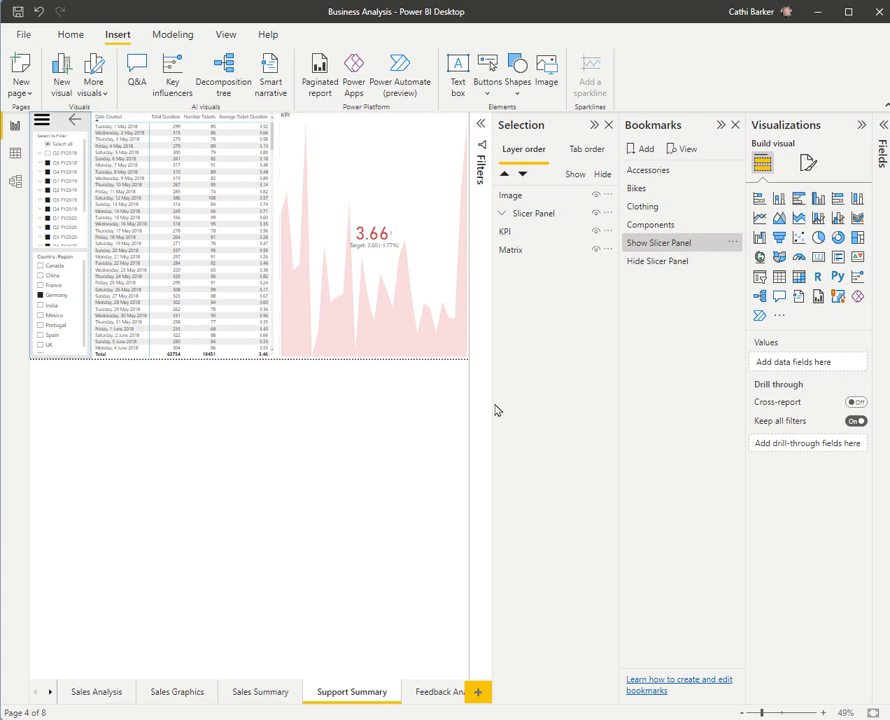
click(668, 262)
click(669, 250)
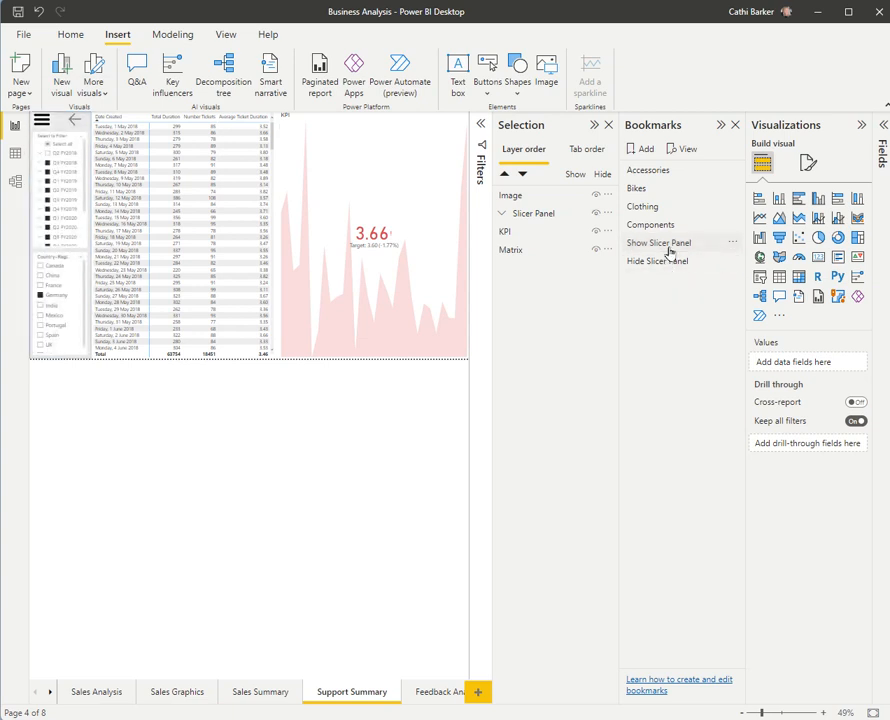